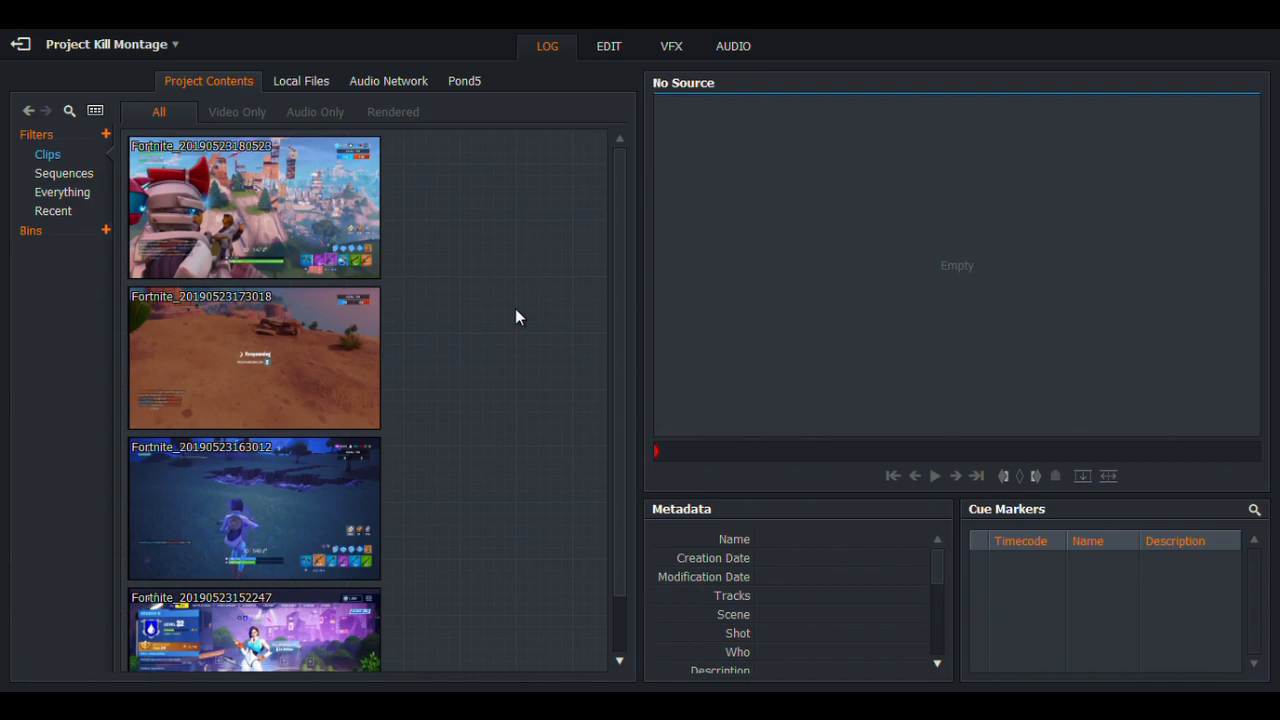
# Return to the project list and review the frame rate options for a new project without creating one
pyautogui.click(18, 46)
pyautogui.scroll(-1, 679, 291)
pyautogui.scroll(1, 679, 291)
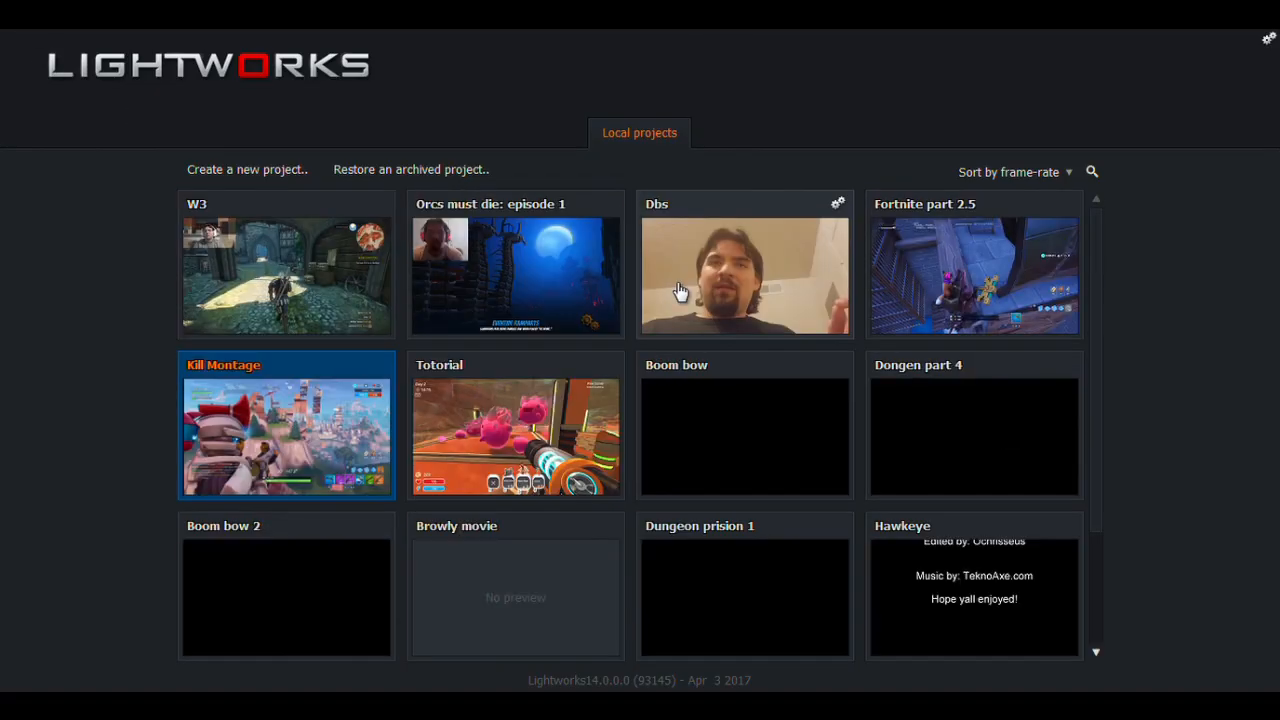
pyautogui.click(279, 185)
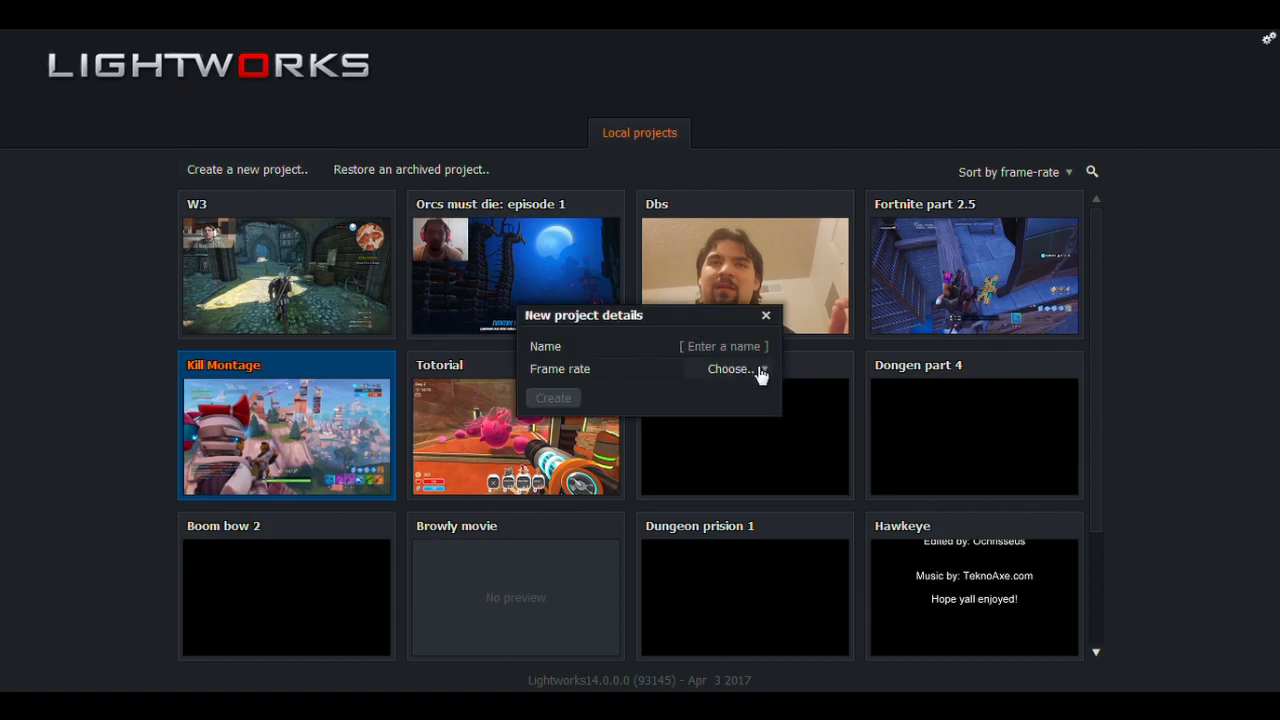
pyautogui.click(761, 371)
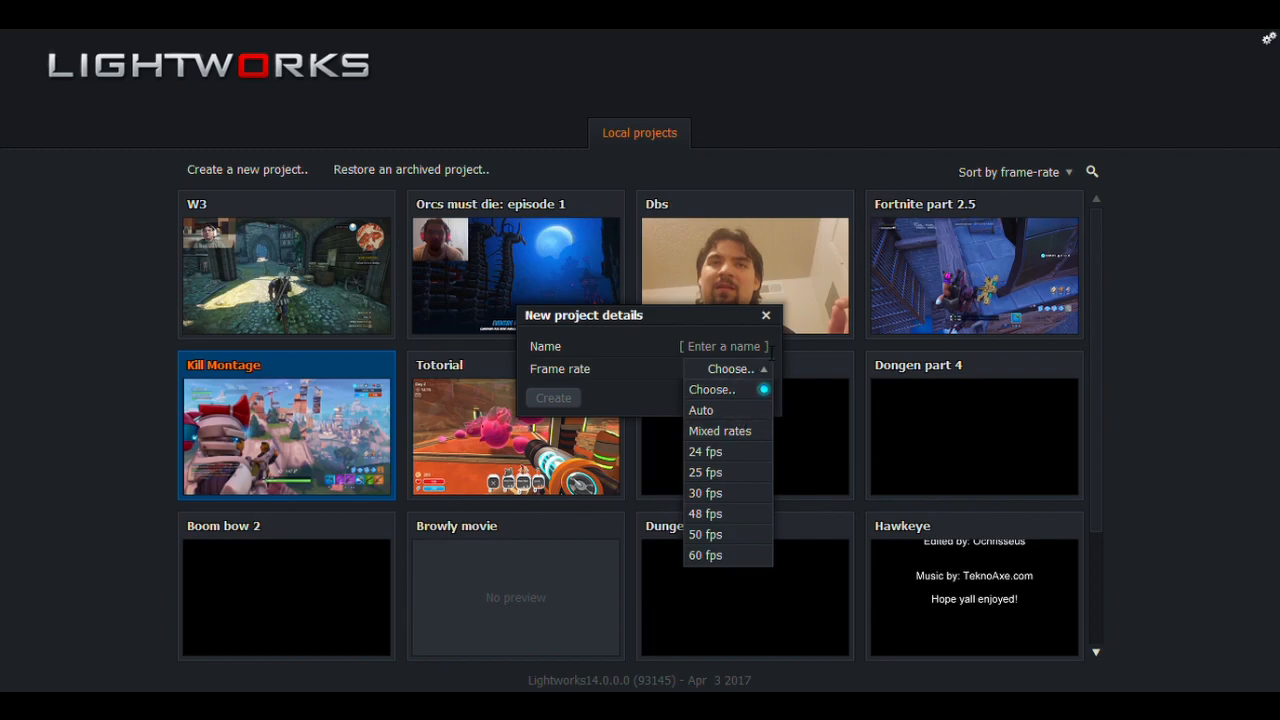
pyautogui.click(768, 316)
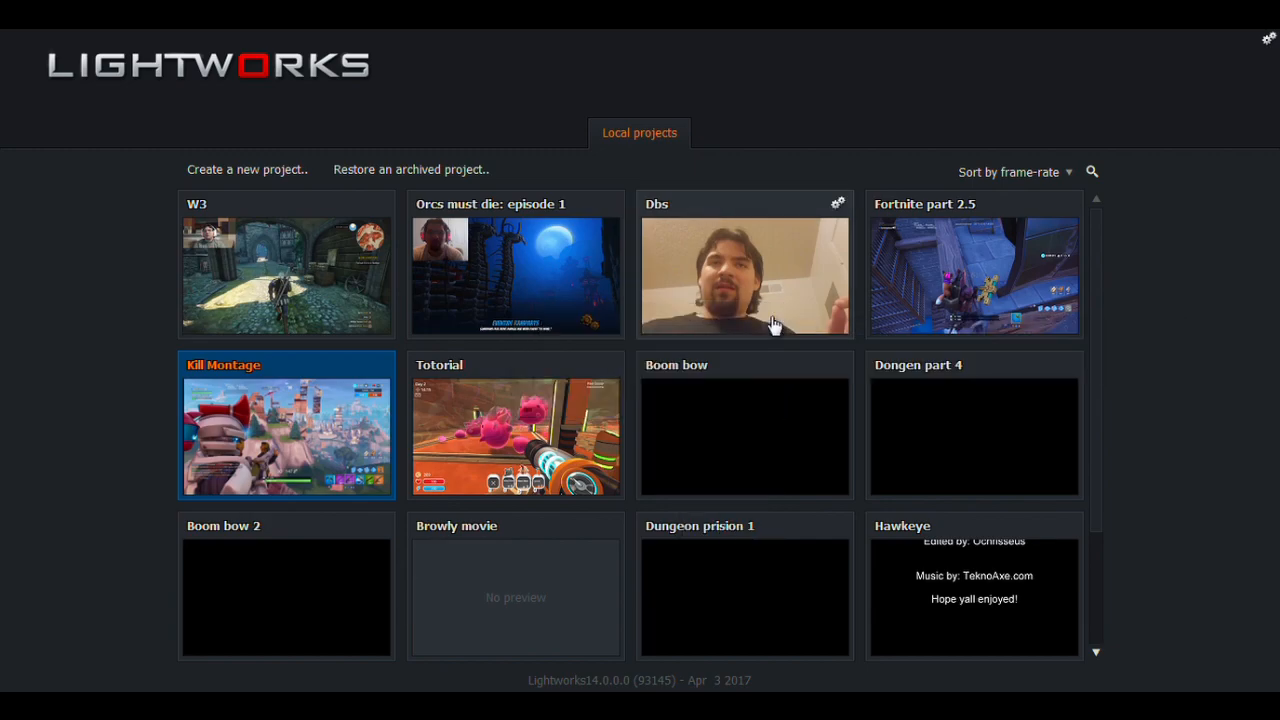
# Reopen the Kill Montage project from the local projects
pyautogui.moveTo(477, 340)
pyautogui.scroll(-1, 477, 340)
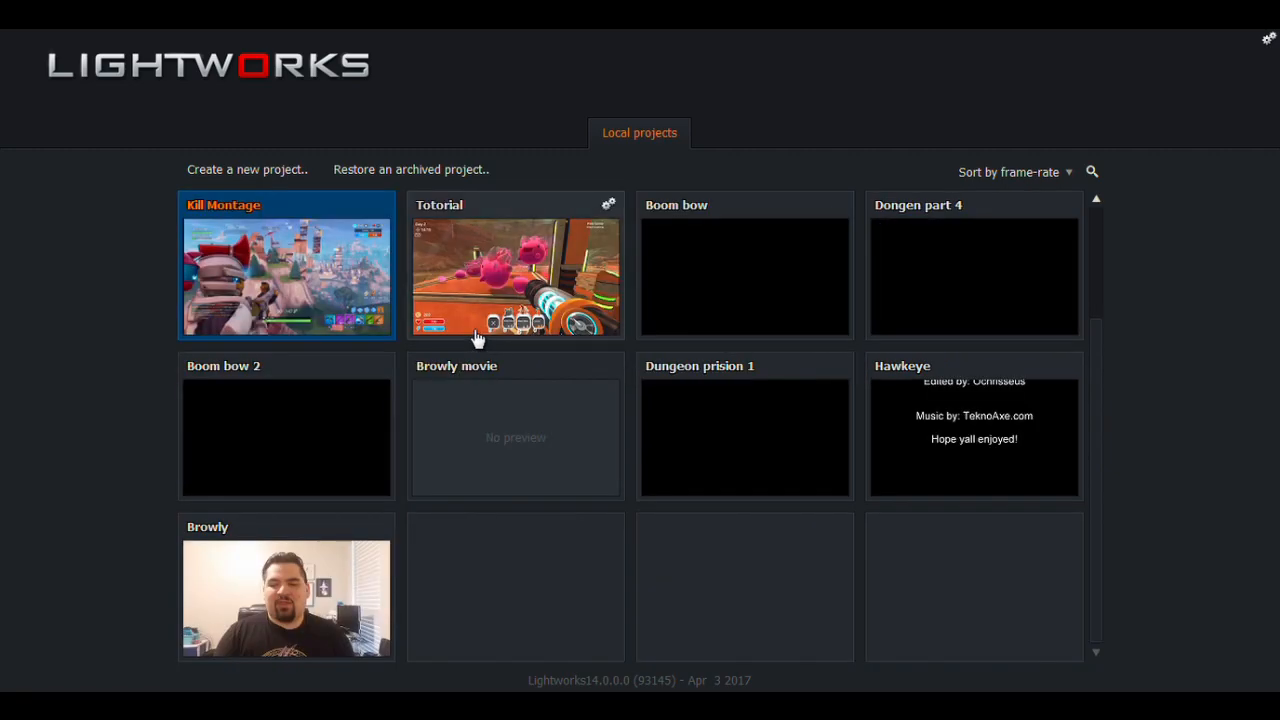
pyautogui.scroll(1, 477, 340)
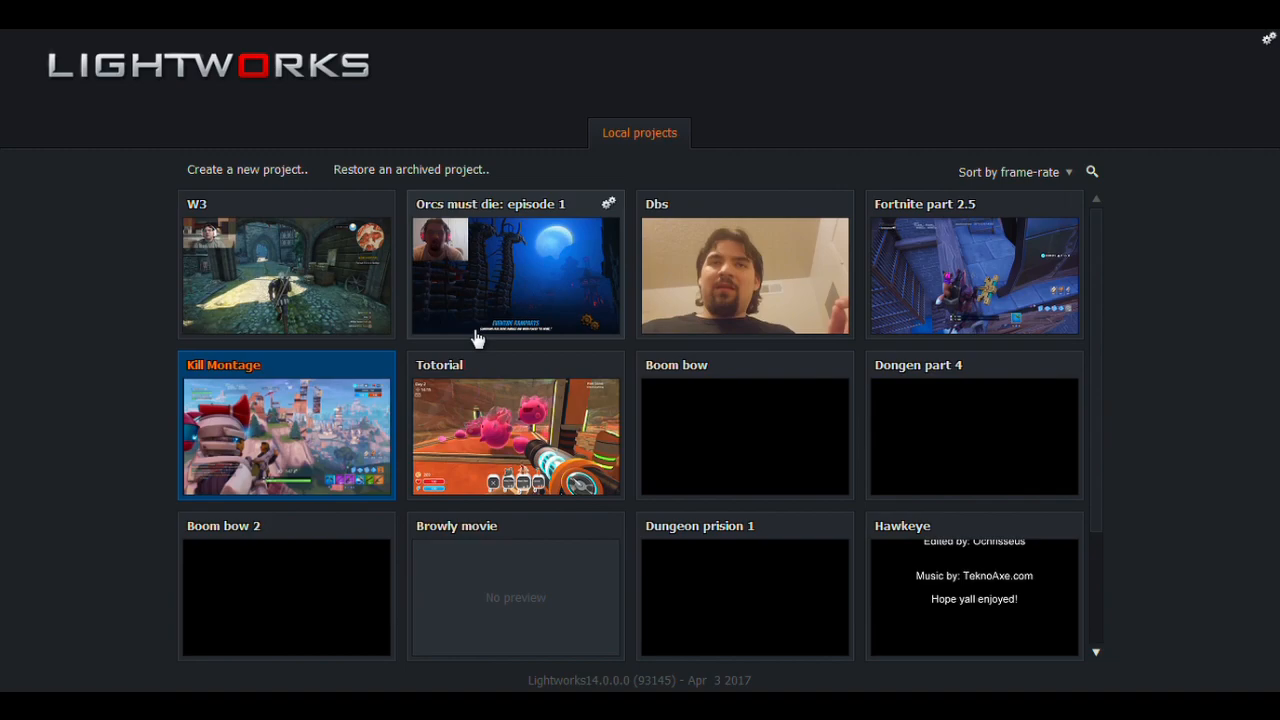
pyautogui.click(305, 435)
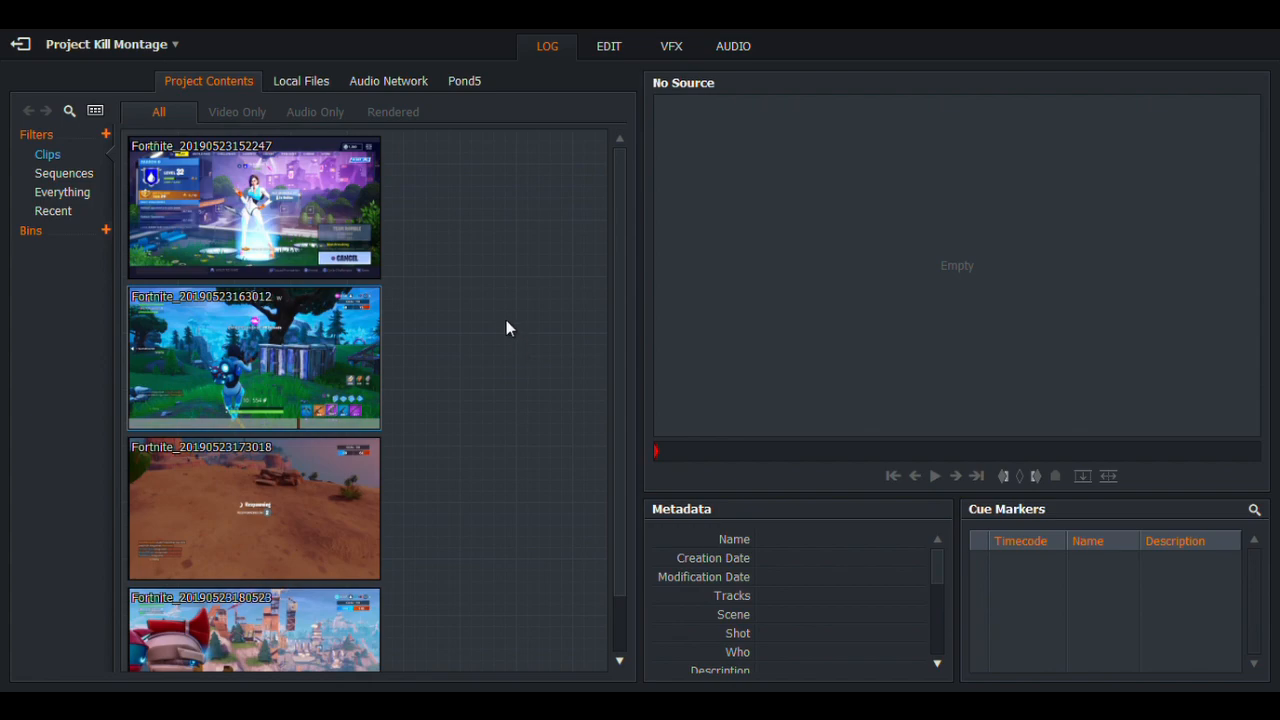
pyautogui.click(621, 46)
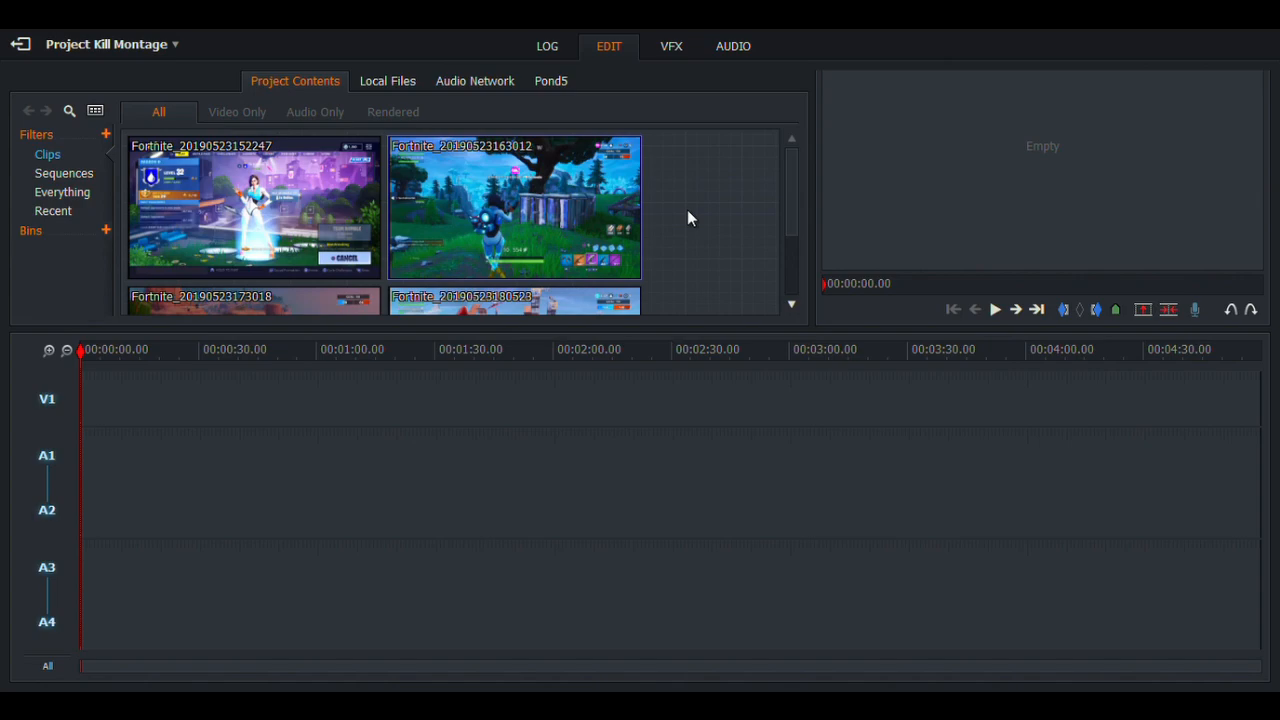
pyautogui.moveTo(250, 210); pyautogui.dragTo(998, 162)
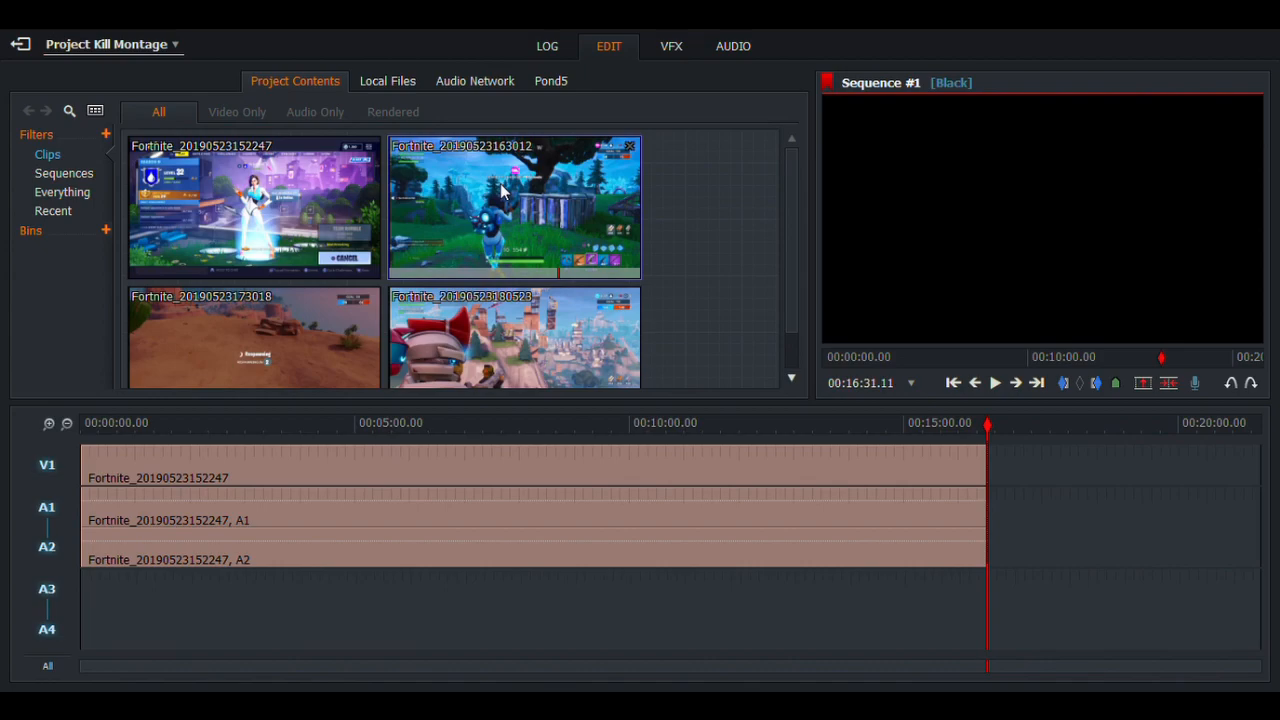
pyautogui.moveTo(503, 192); pyautogui.dragTo(1004, 508)
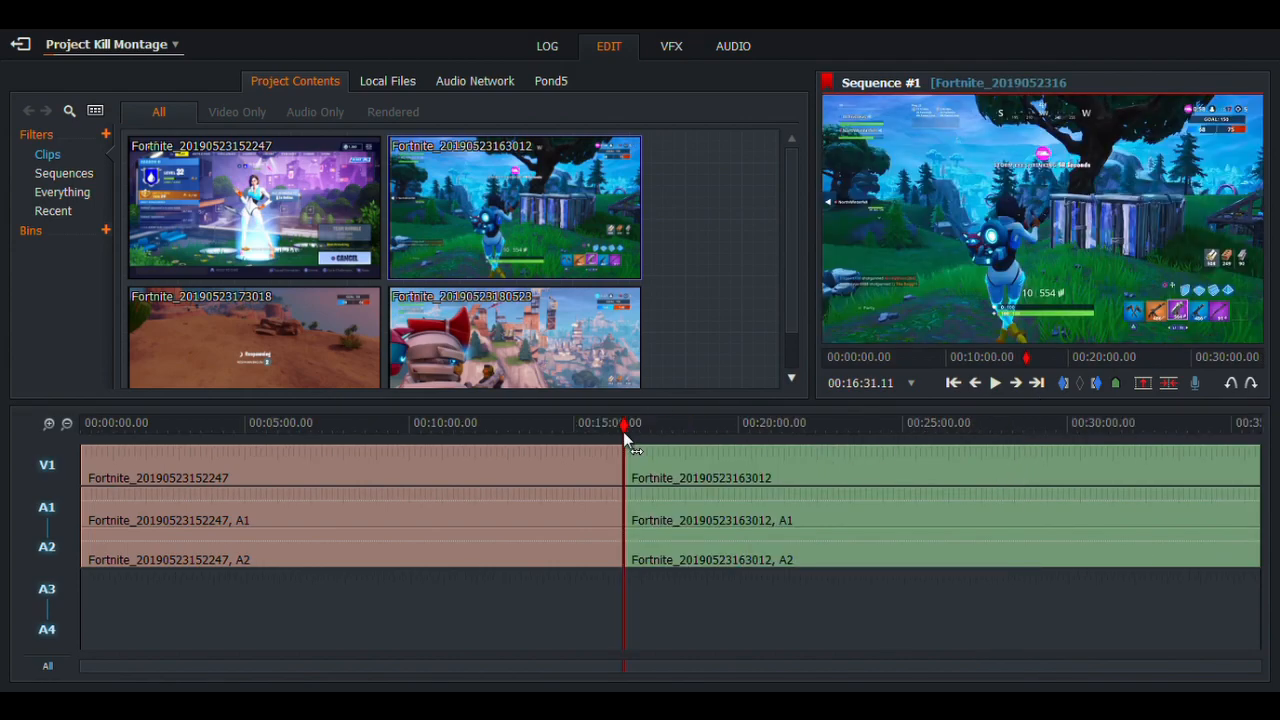
pyautogui.moveTo(623, 428); pyautogui.dragTo(1262, 423)
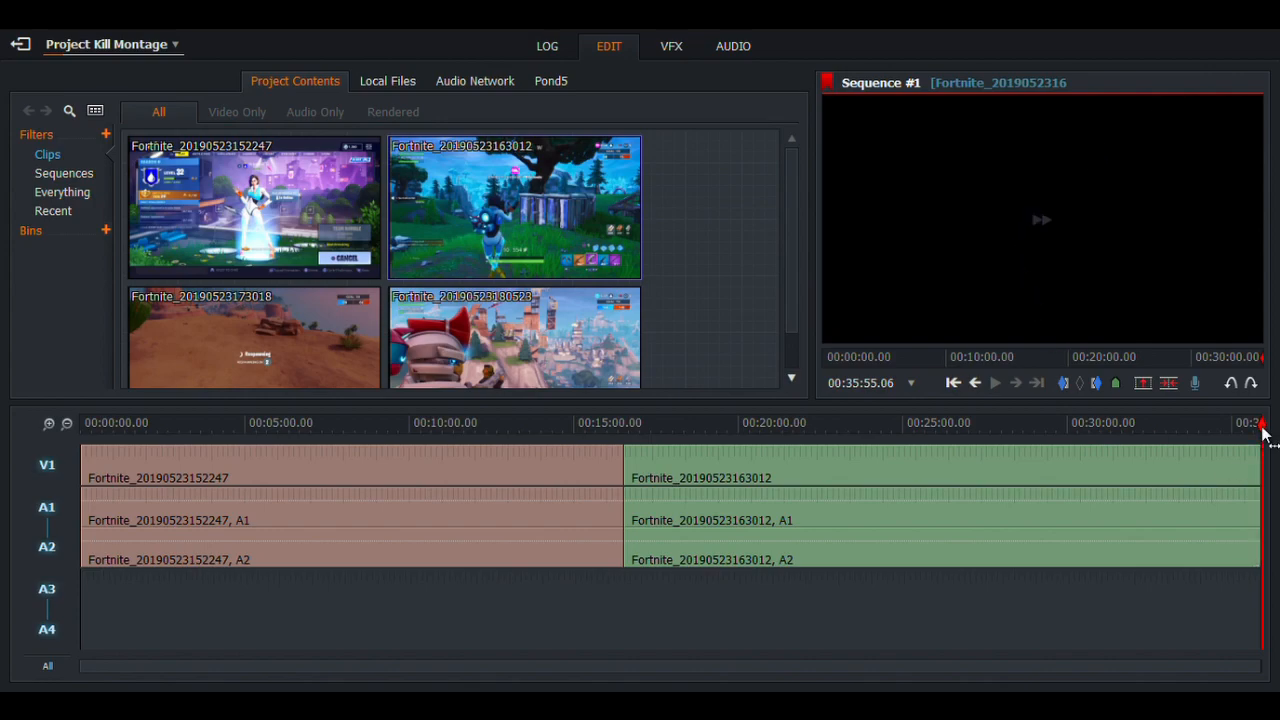
pyautogui.moveTo(1262, 428); pyautogui.dragTo(12, 404)
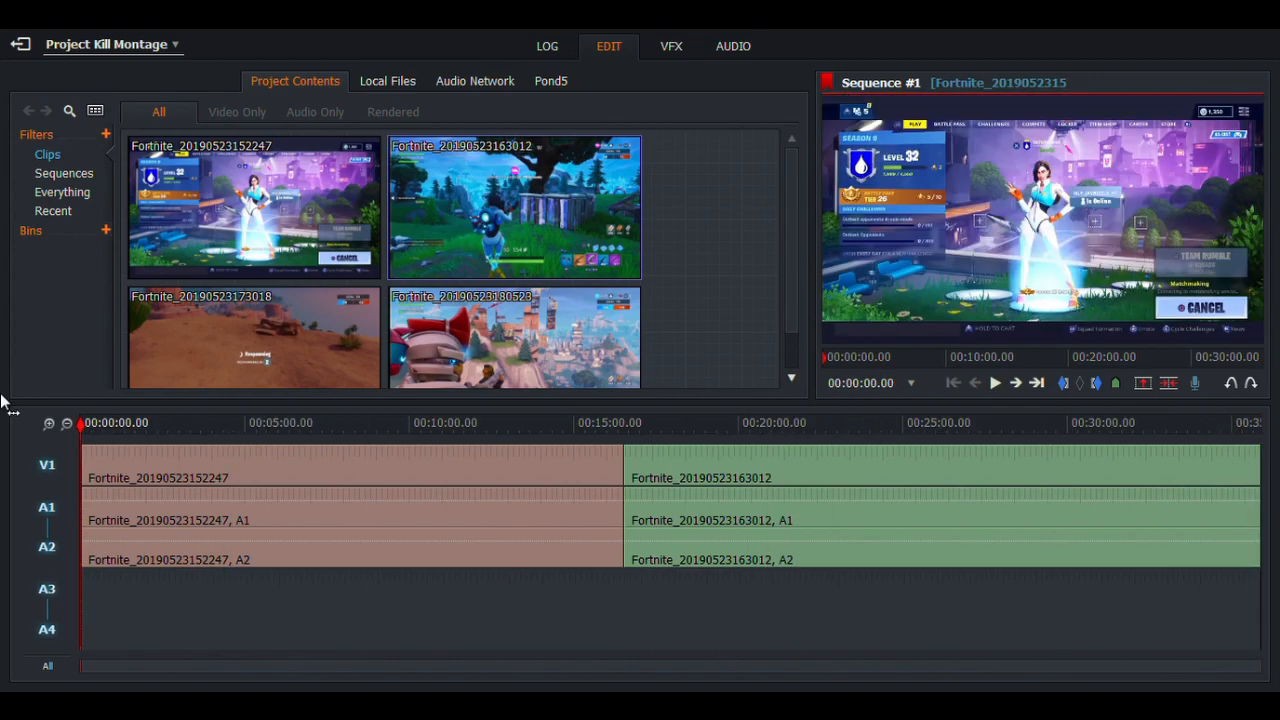
pyautogui.moveTo(368, 432); pyautogui.dragTo(640, 430)
pyautogui.moveTo(728, 445); pyautogui.dragTo(1262, 430)
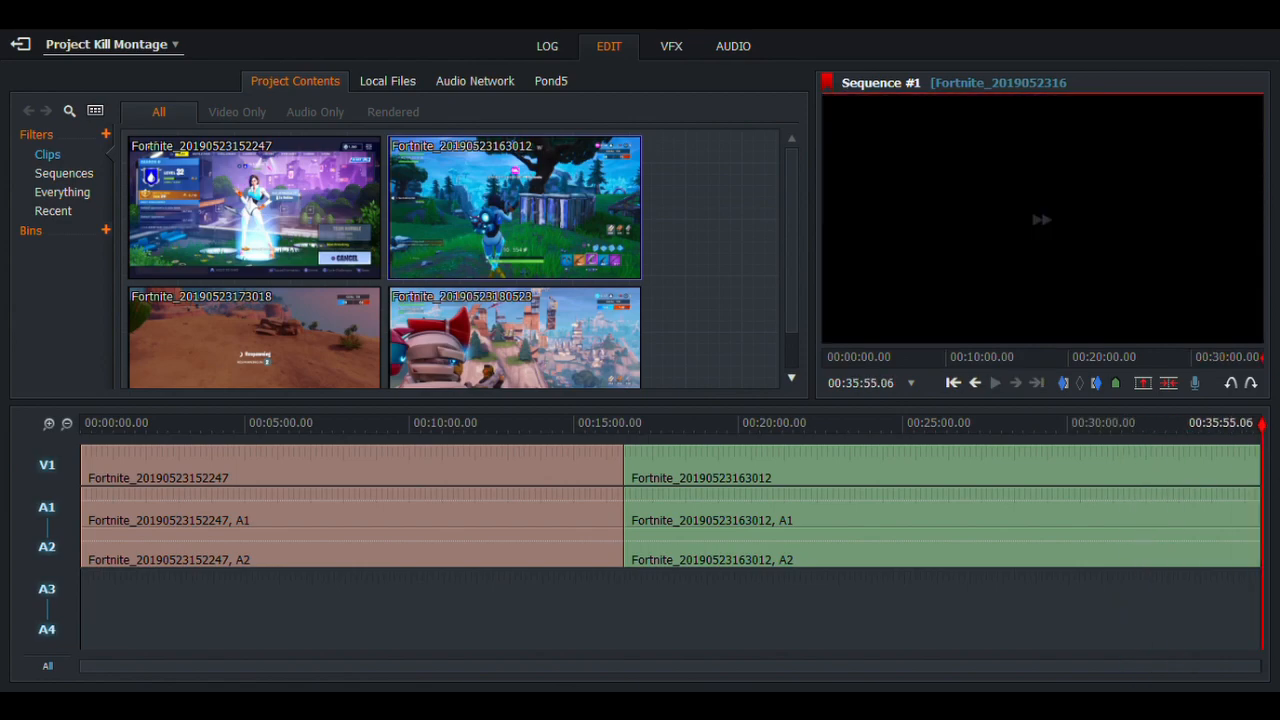
pyautogui.scroll(-1, 736, 250)
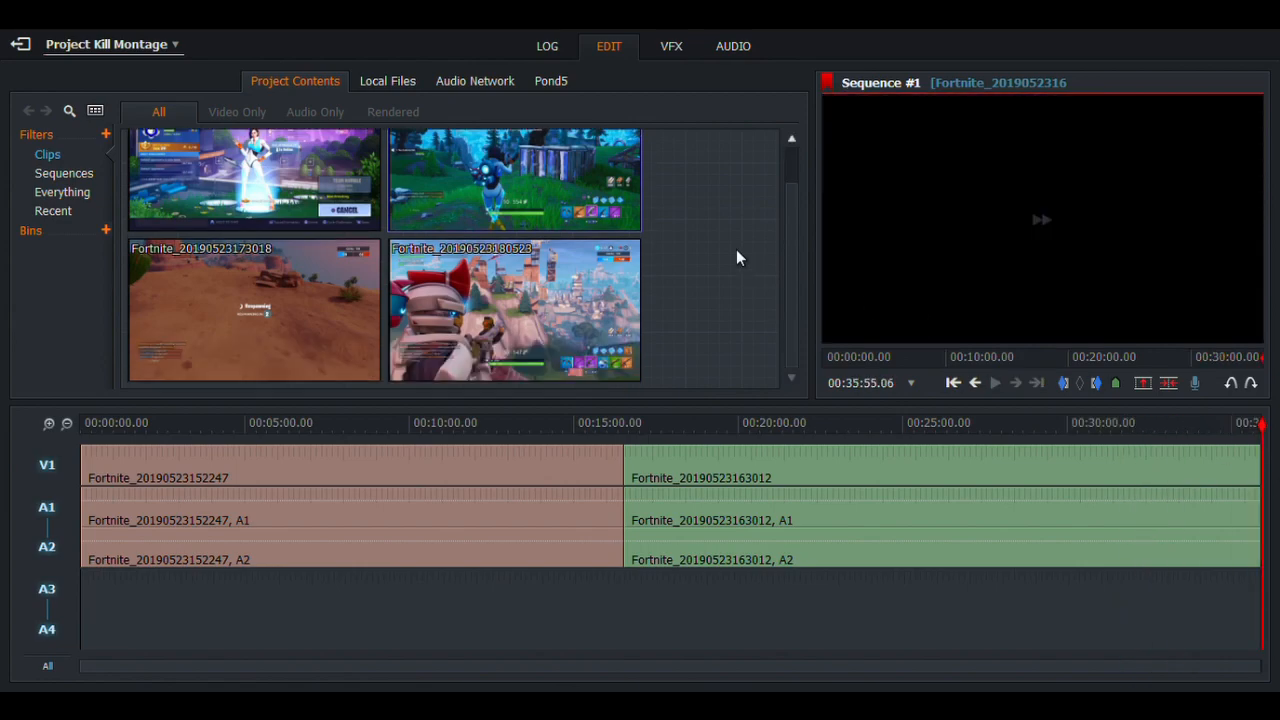
pyautogui.moveTo(309, 302); pyautogui.dragTo(1030, 190)
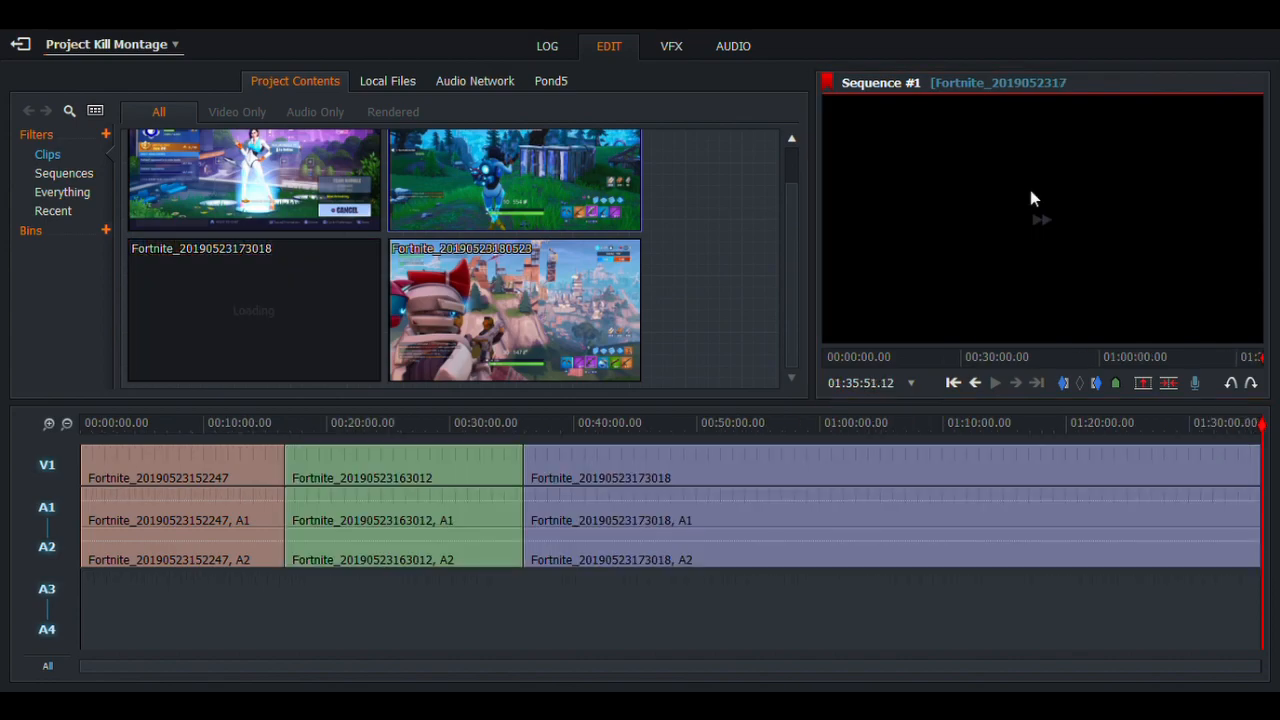
pyautogui.moveTo(562, 282); pyautogui.dragTo(1118, 195)
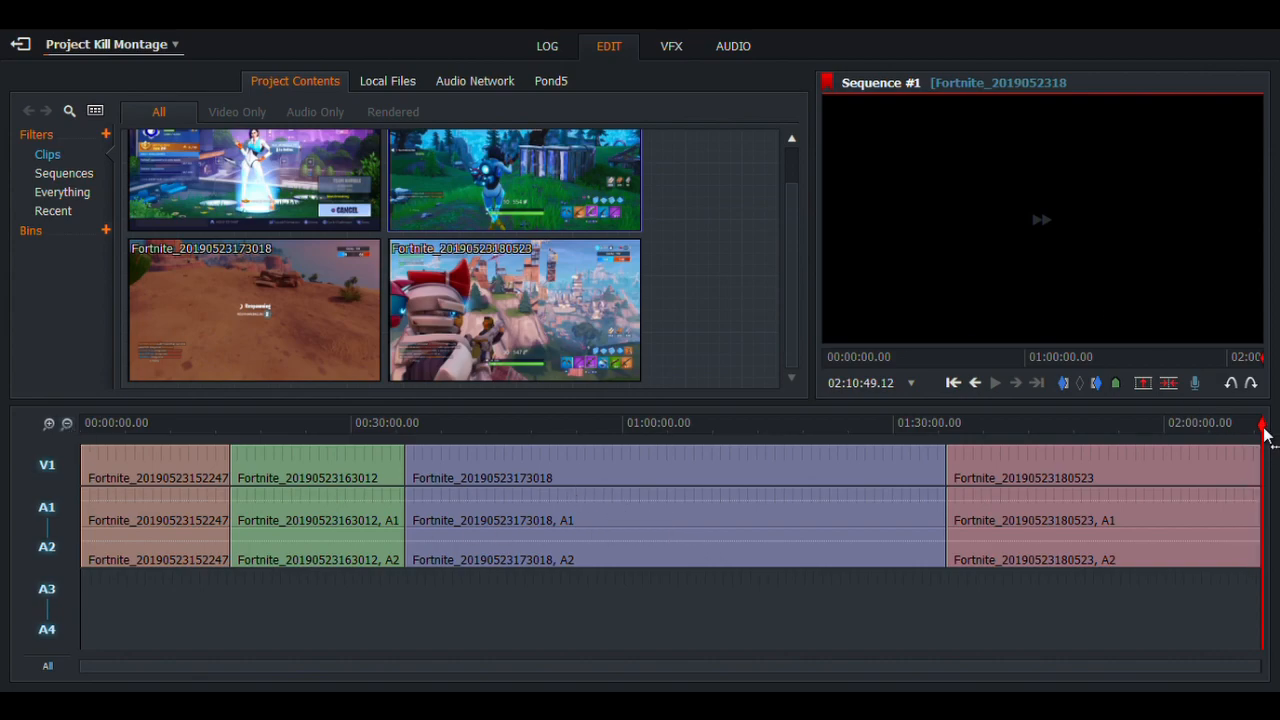
# Play the sequence from its start and preview spots within the first minute of the first clip
pyautogui.moveTo(1262, 430); pyautogui.dragTo(42, 560)
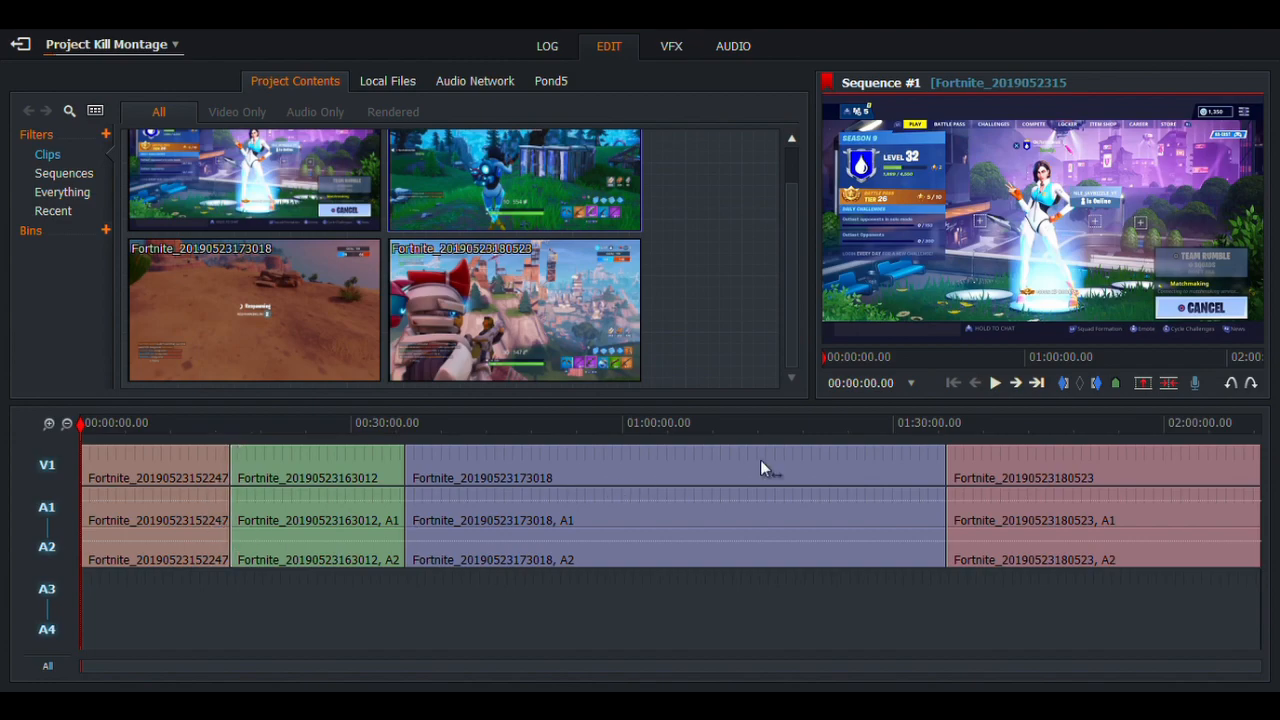
pyautogui.click(997, 386)
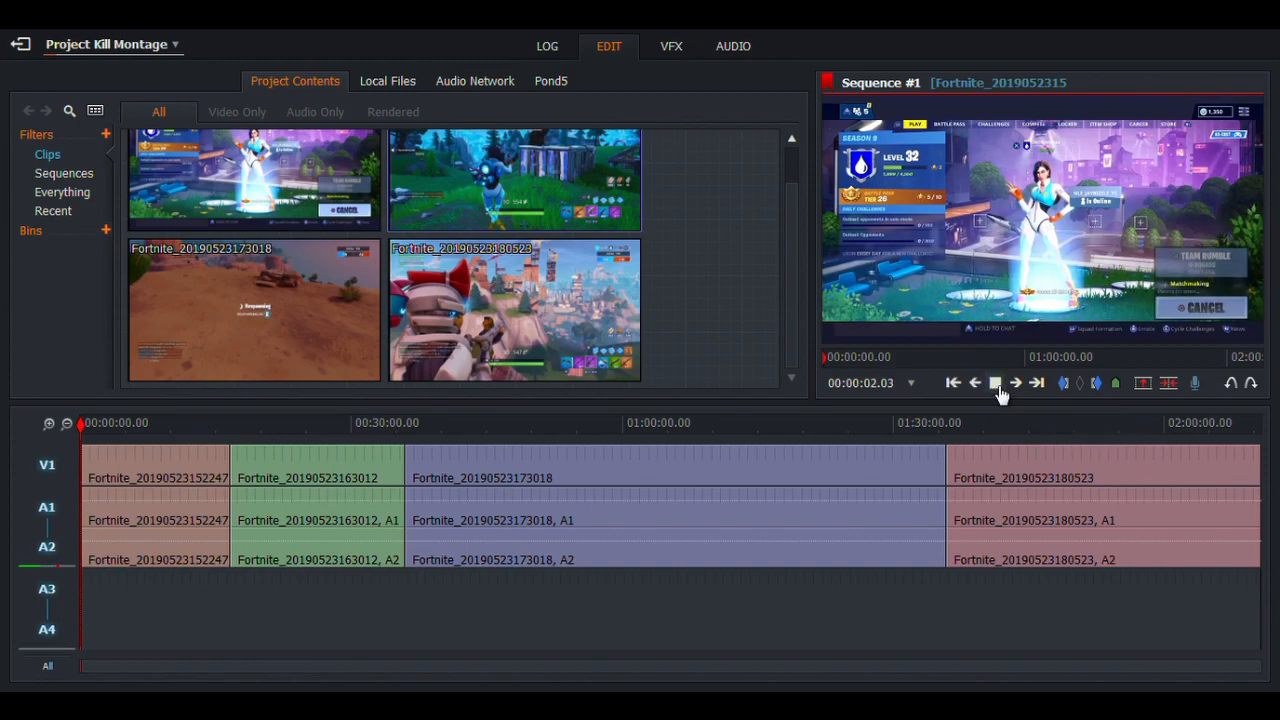
pyautogui.click(997, 385)
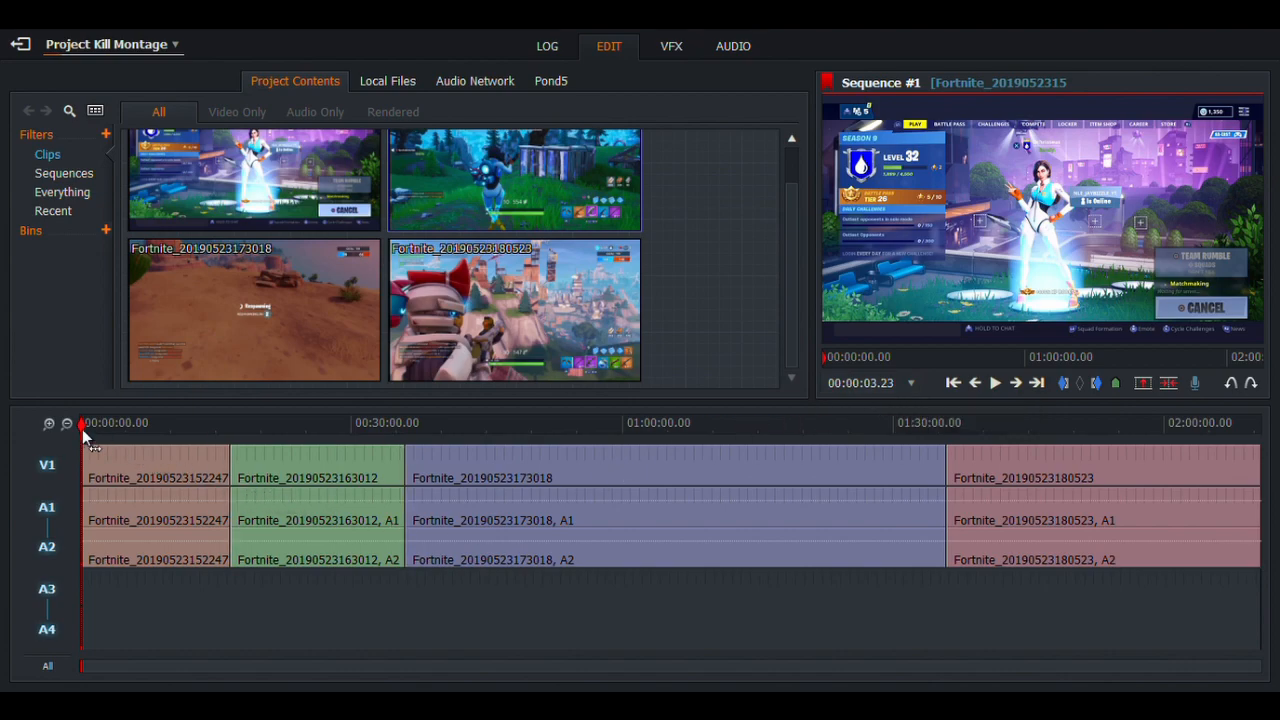
pyautogui.moveTo(82, 429); pyautogui.dragTo(88, 430)
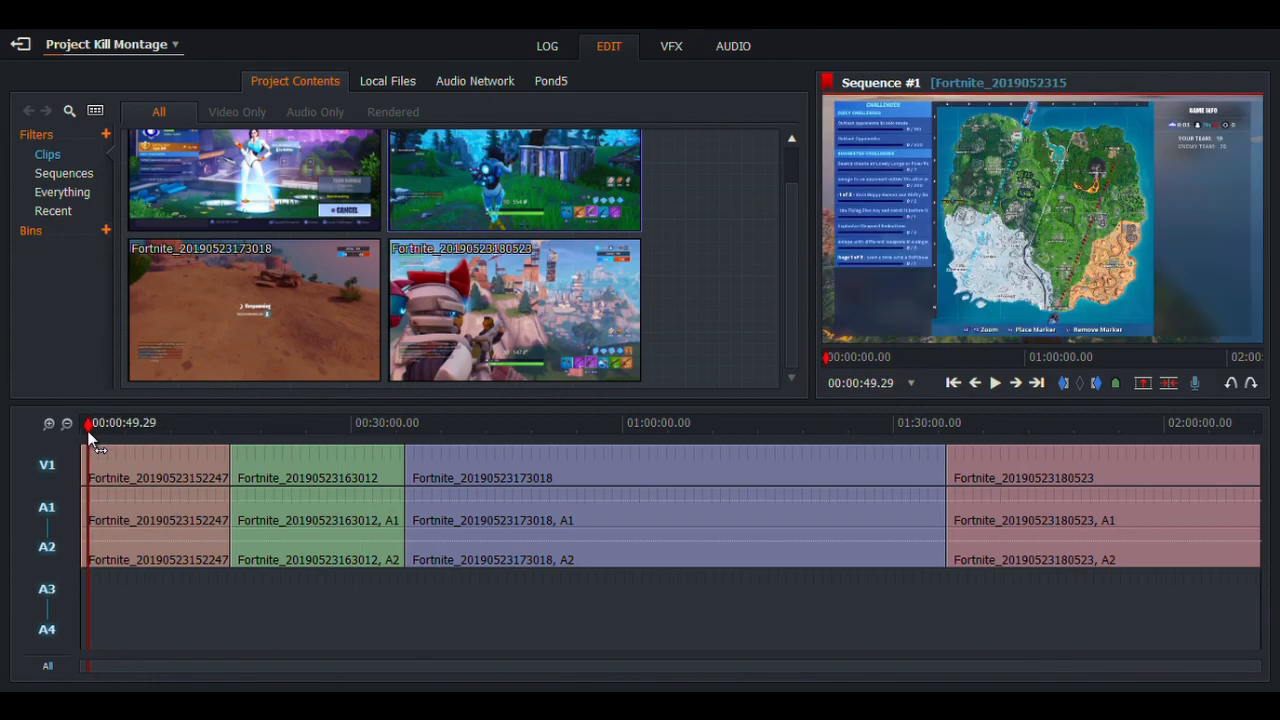
pyautogui.click(1005, 393)
pyautogui.click(1003, 392)
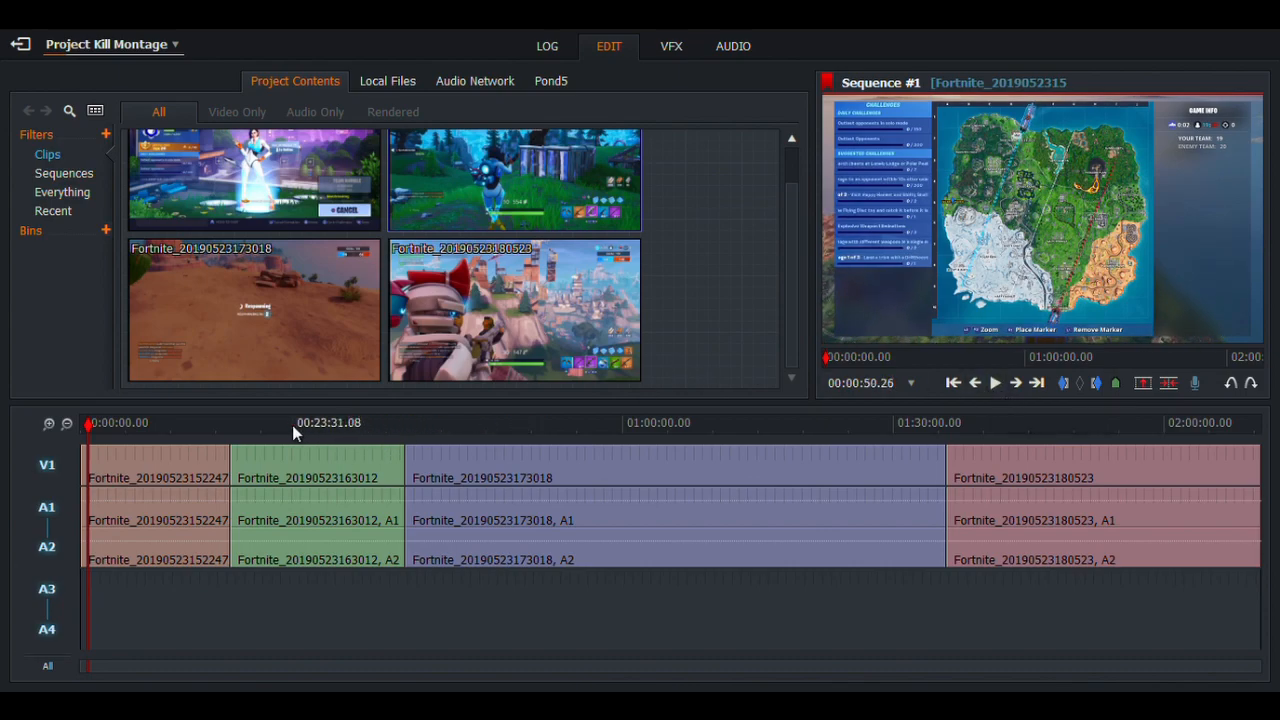
pyautogui.moveTo(90, 430); pyautogui.dragTo(89, 430)
# Preview the opening seconds of the first clip at closer timeline scale and park the playhead at 00:00:14.10
pyautogui.click(62, 426)
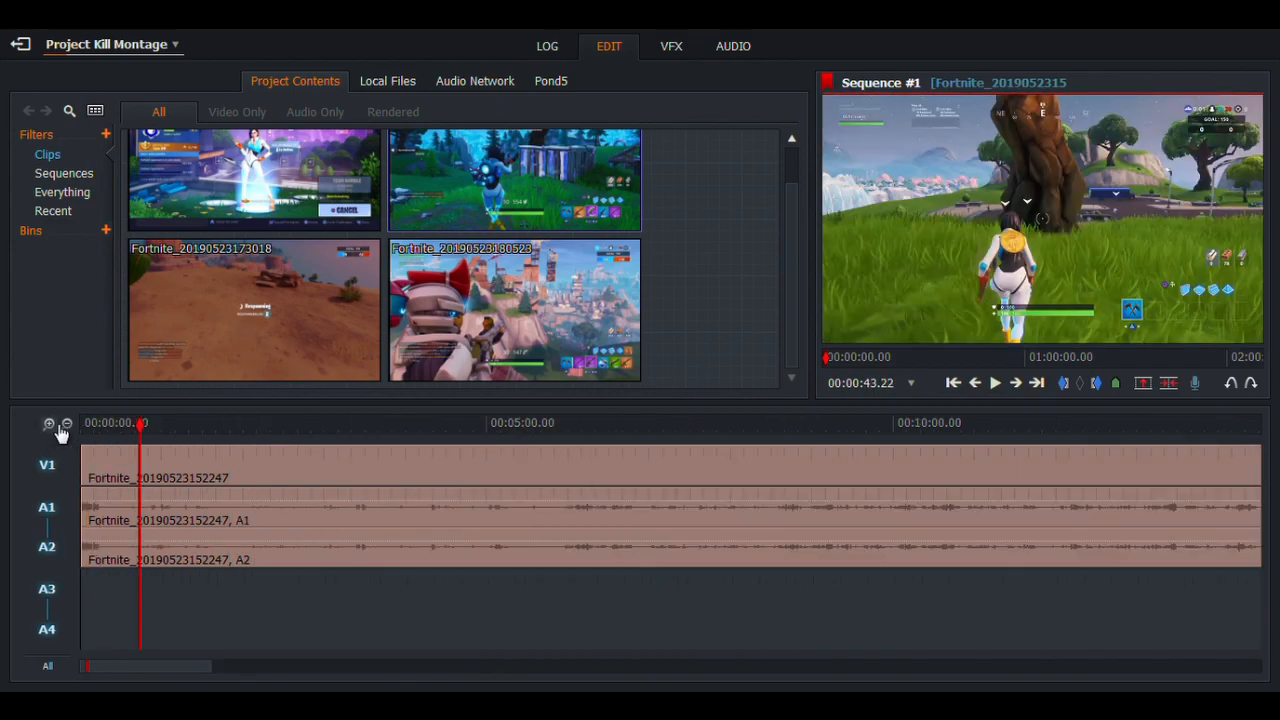
pyautogui.click(49, 424)
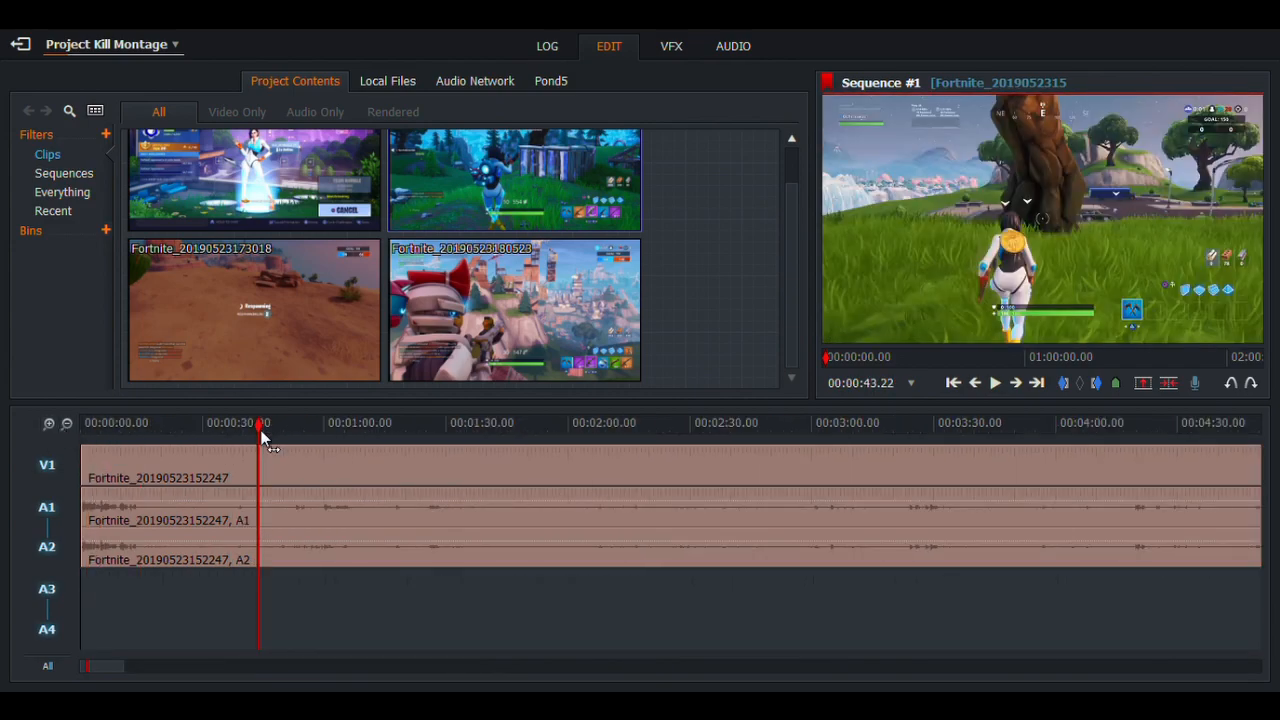
pyautogui.moveTo(259, 430); pyautogui.dragTo(168, 448)
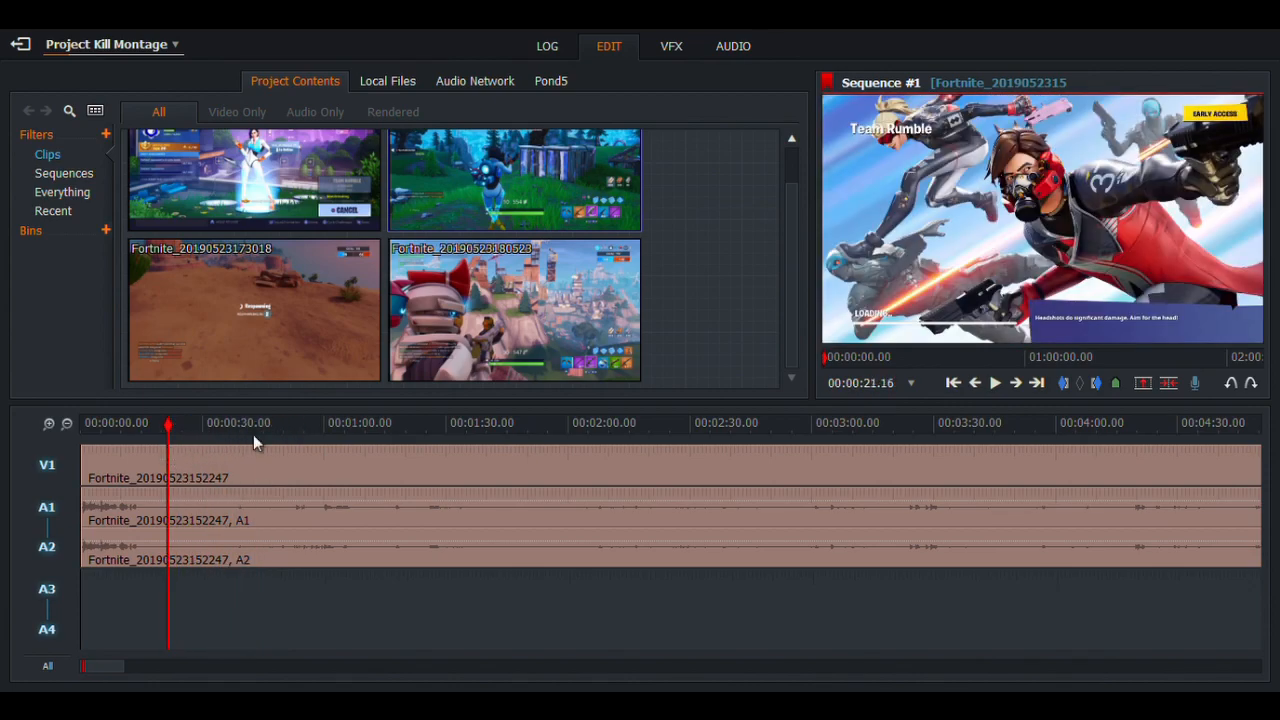
pyautogui.click(1002, 386)
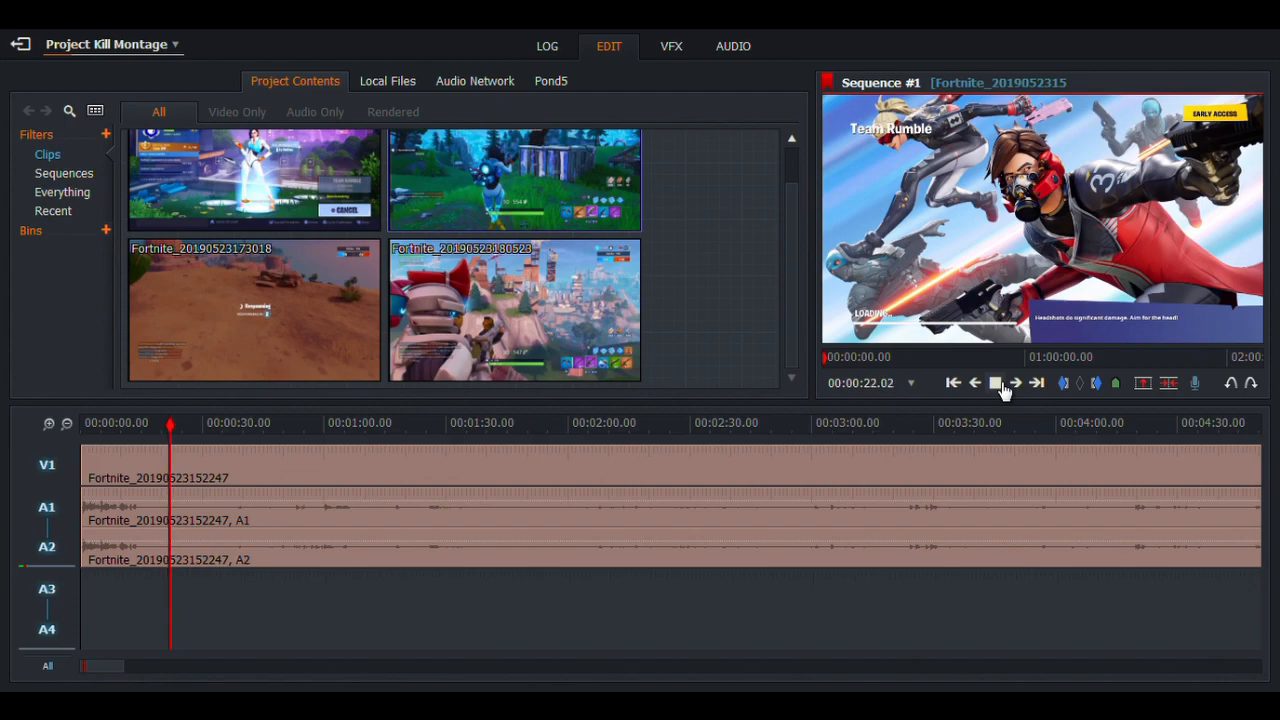
pyautogui.click(1002, 386)
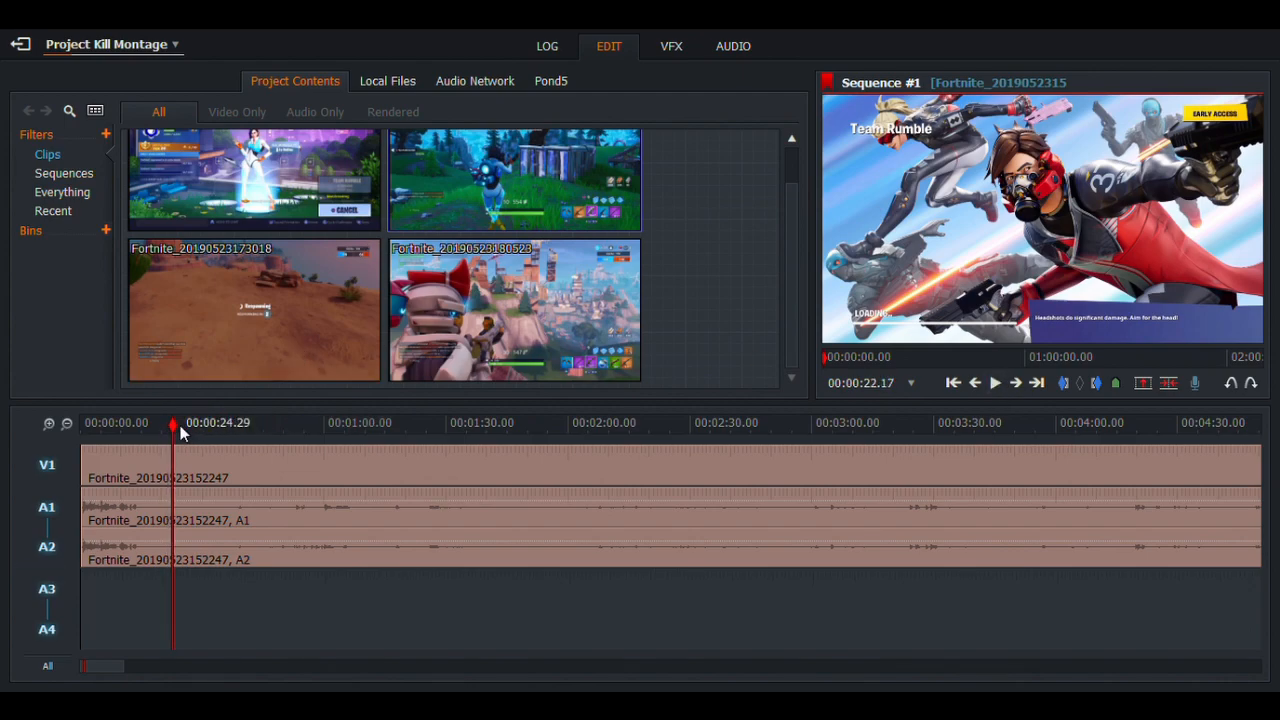
pyautogui.moveTo(173, 426); pyautogui.dragTo(143, 428)
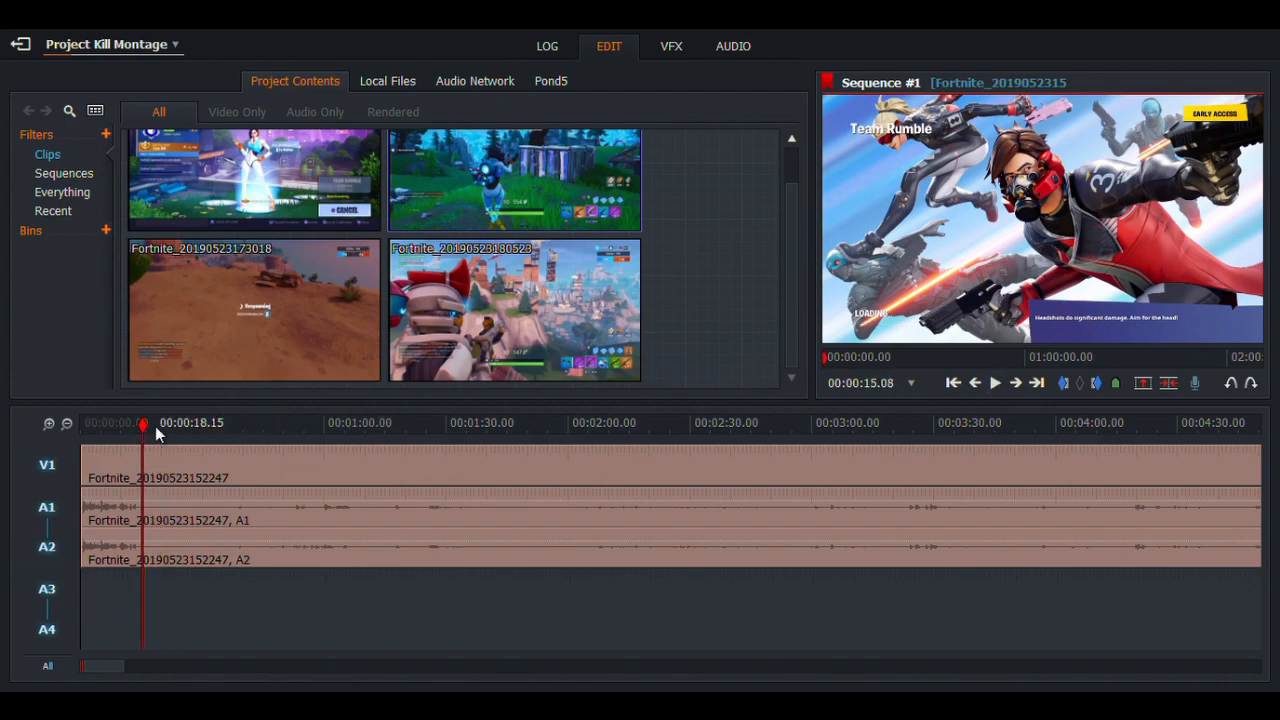
pyautogui.click(996, 384)
pyautogui.click(1002, 386)
pyautogui.moveTo(147, 427); pyautogui.dragTo(113, 427)
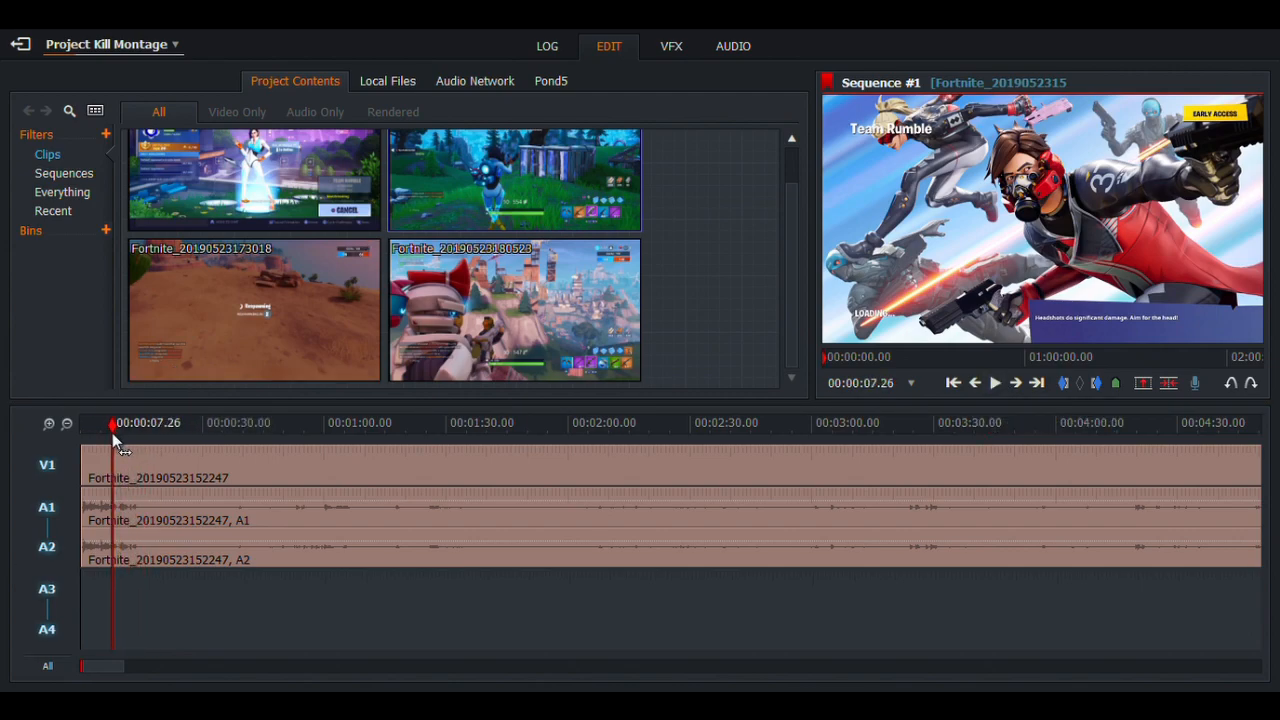
pyautogui.click(997, 386)
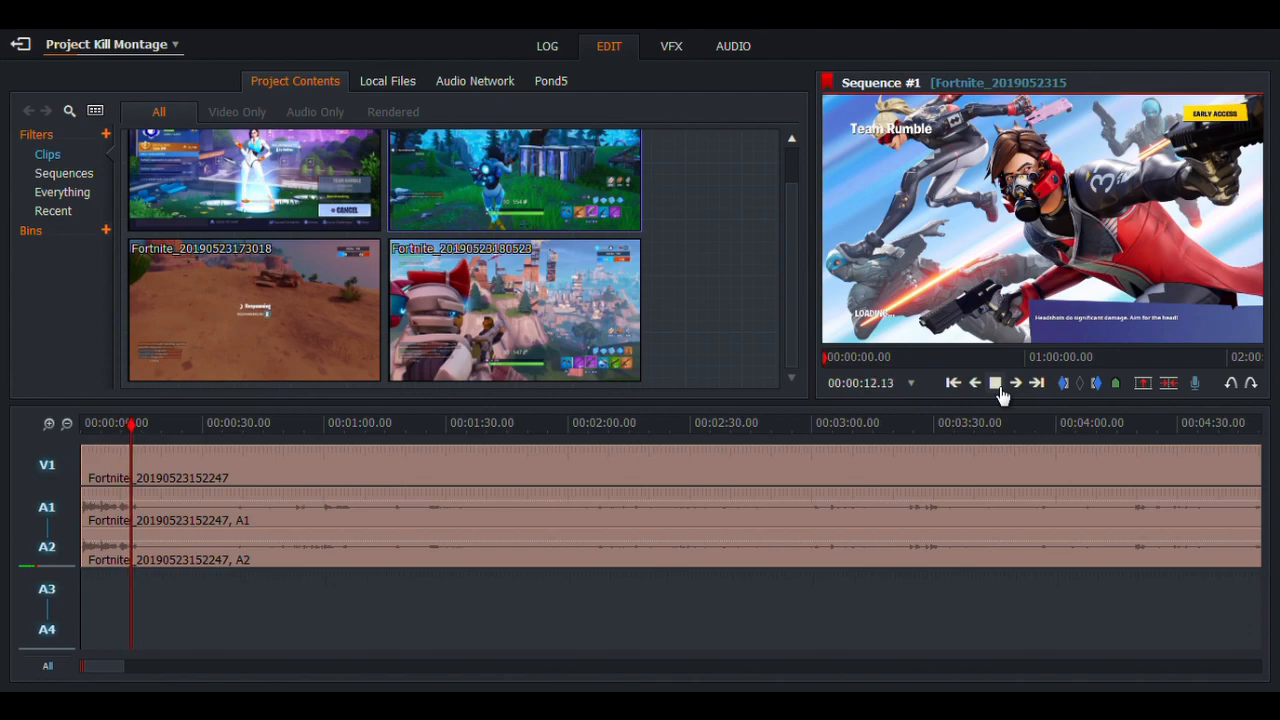
pyautogui.click(997, 385)
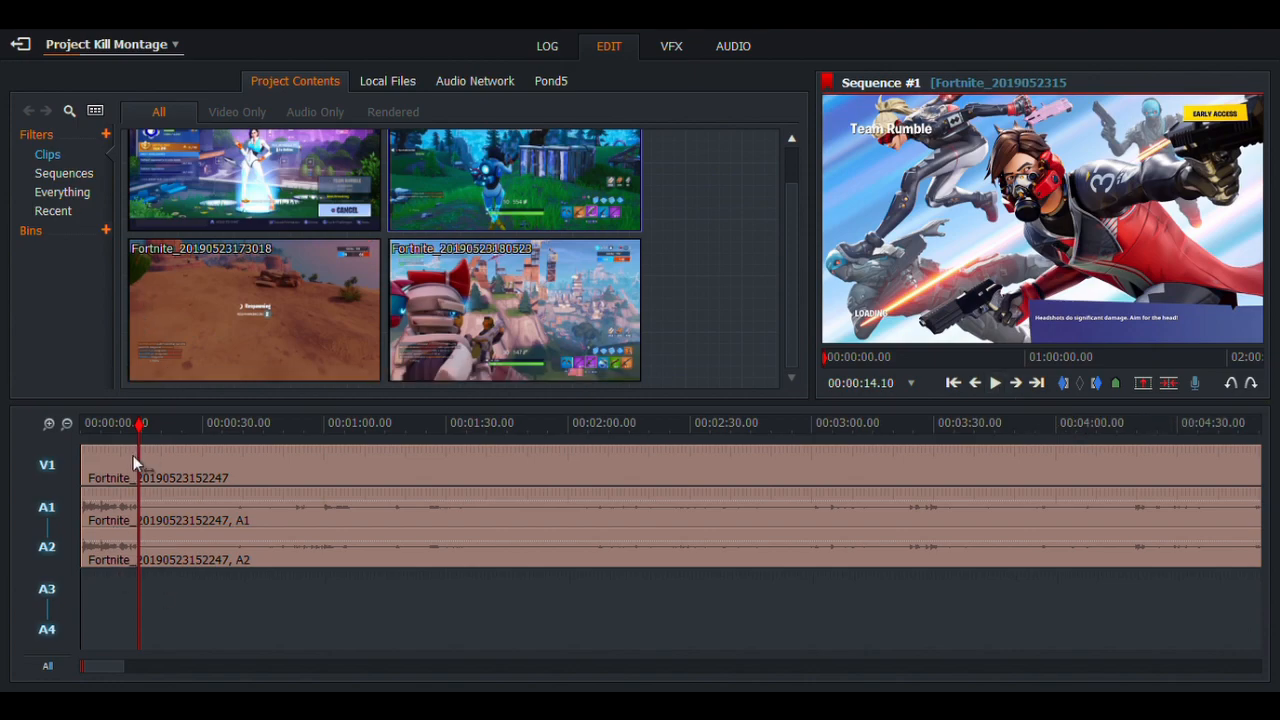
# Try removing the footage after the playhead without marking a range, and undo the removal
pyautogui.click(1143, 384)
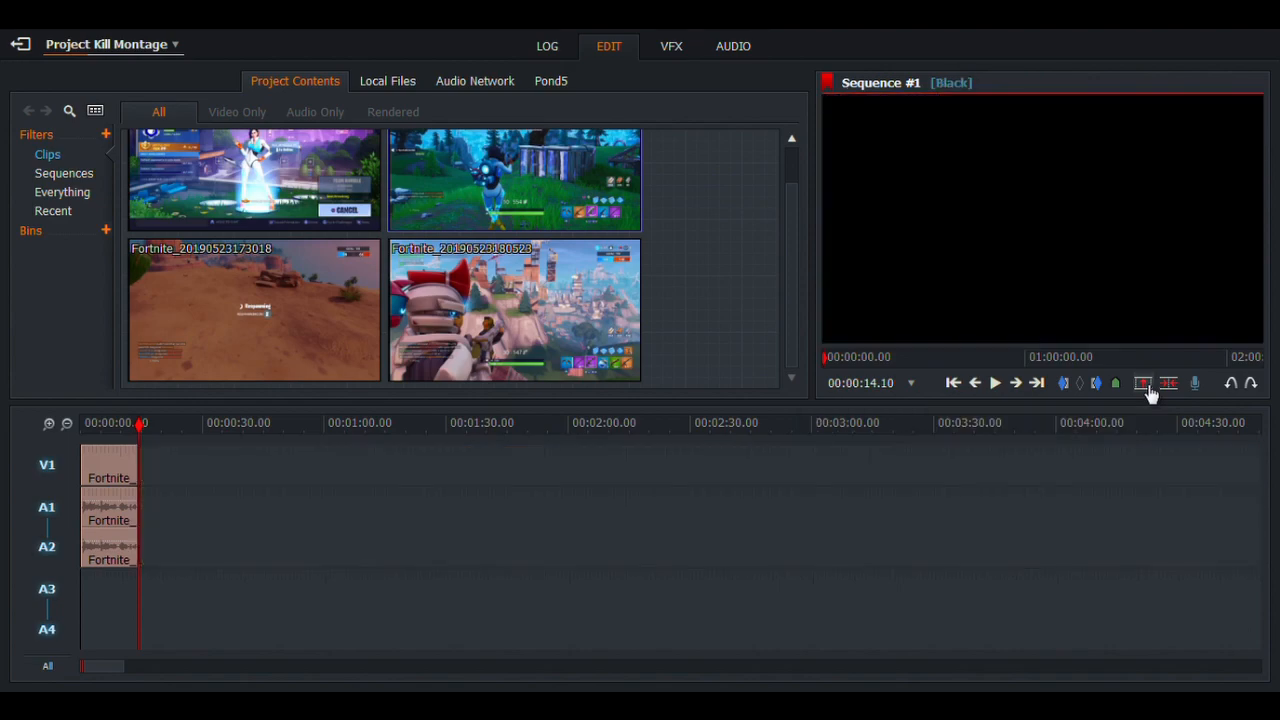
pyautogui.click(1238, 386)
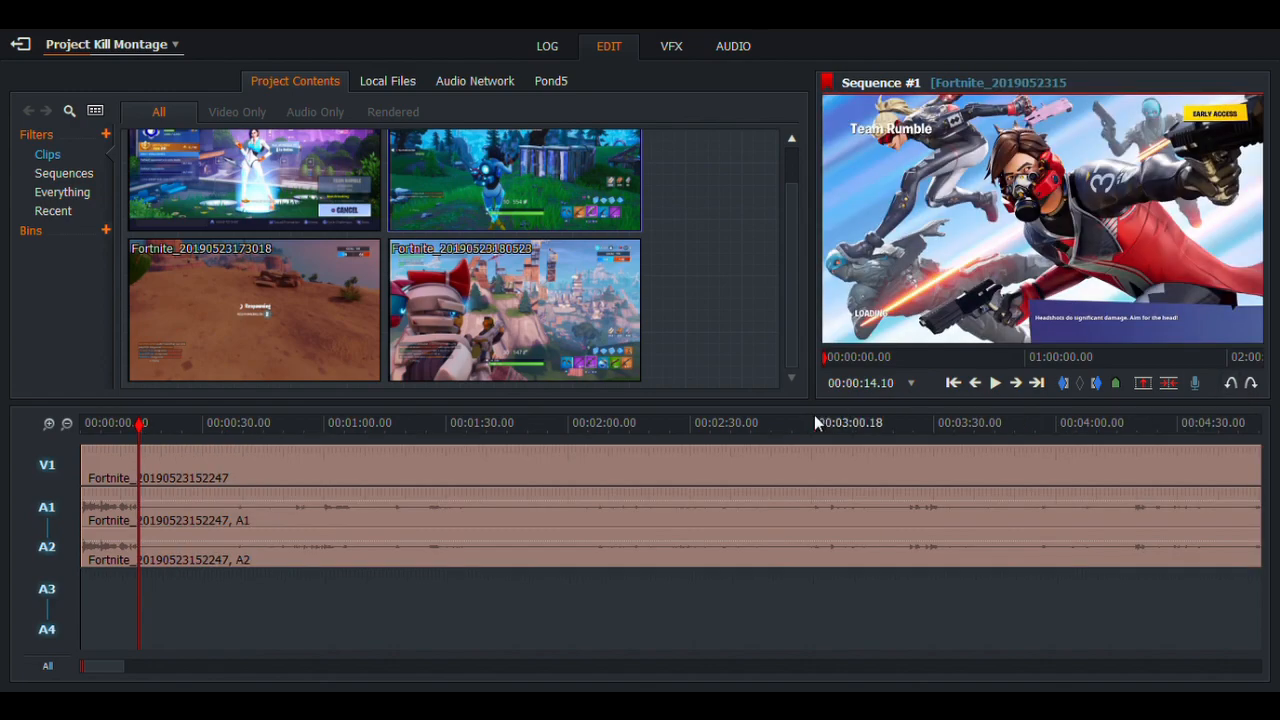
# Mark a one-frame range at 00:00:14.10 and remove it from all tracks to split the first clip
pyautogui.click(1066, 392)
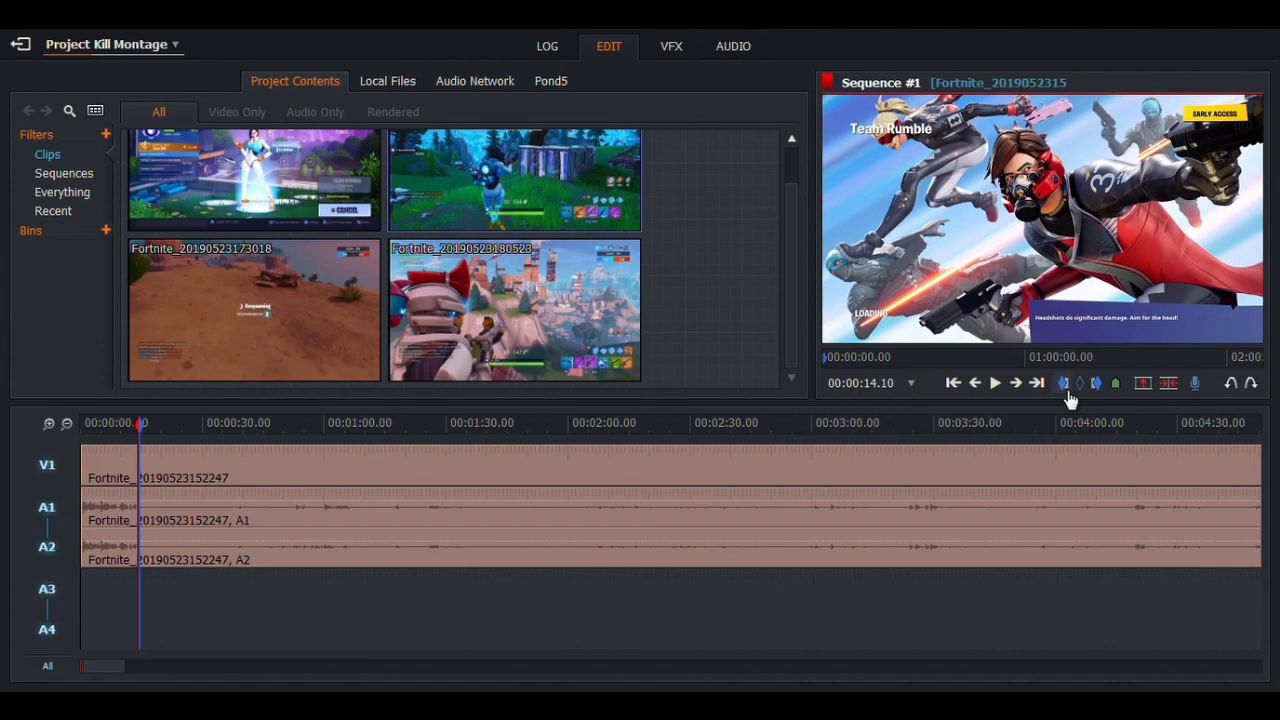
pyautogui.click(1015, 385)
pyautogui.click(1143, 385)
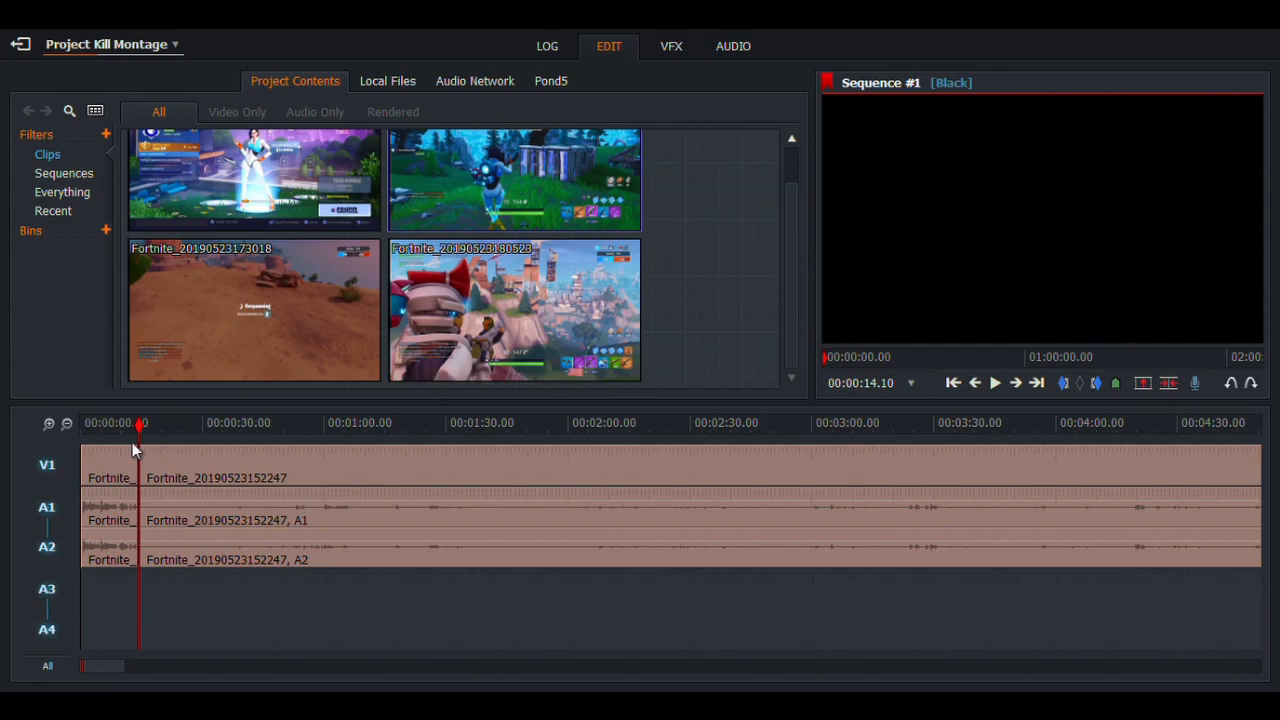
pyautogui.click(48, 423)
pyautogui.click(48, 423)
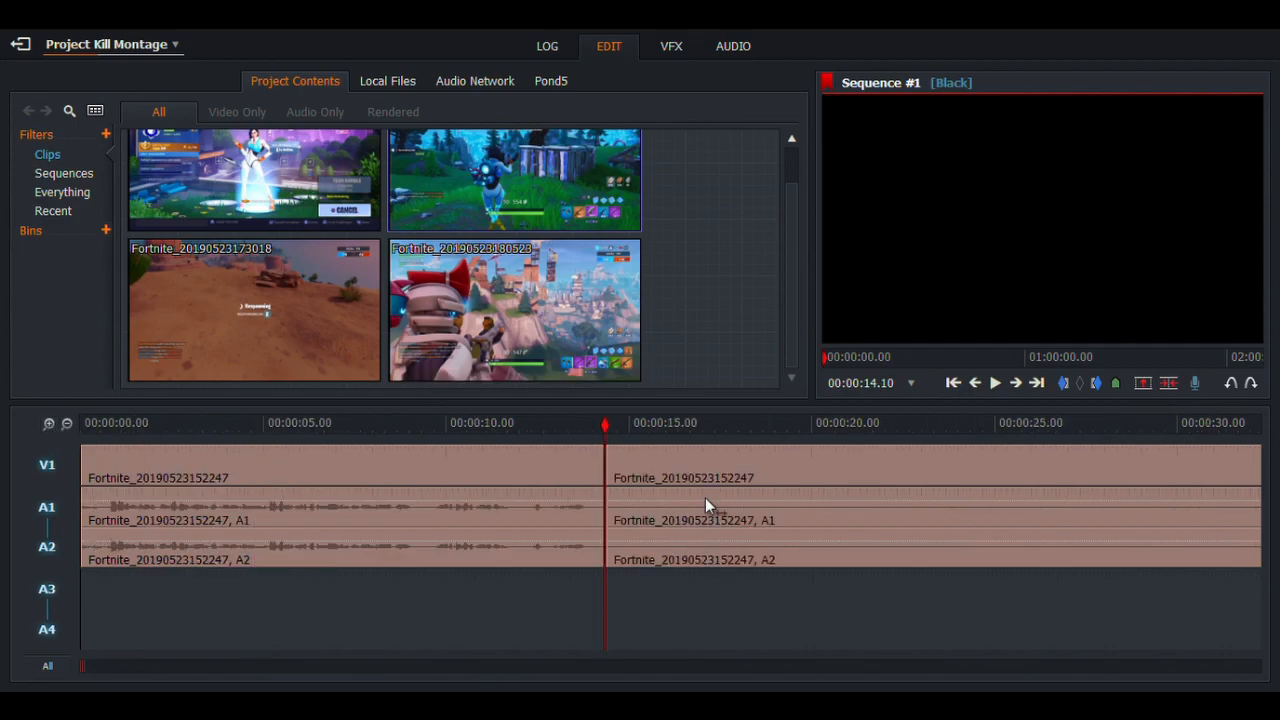
# Play the sequence twice across the cut at about 14 seconds to check the transition
pyautogui.click(603, 438)
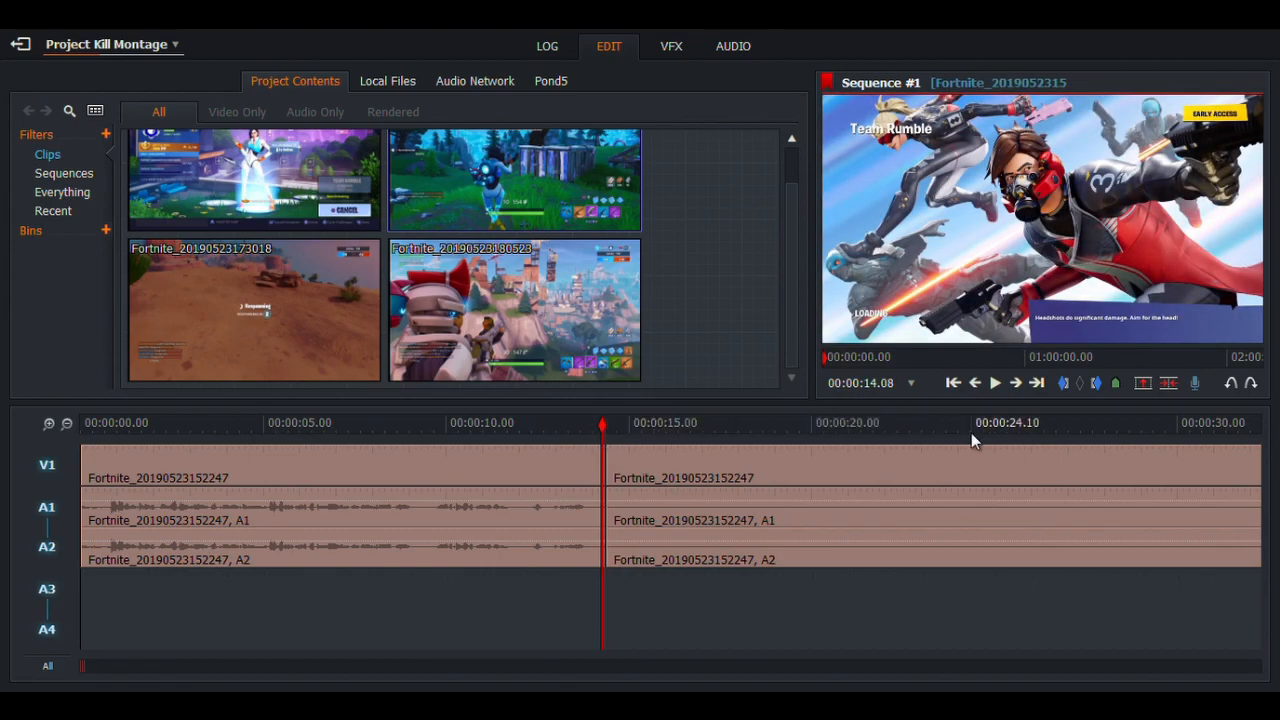
pyautogui.click(996, 387)
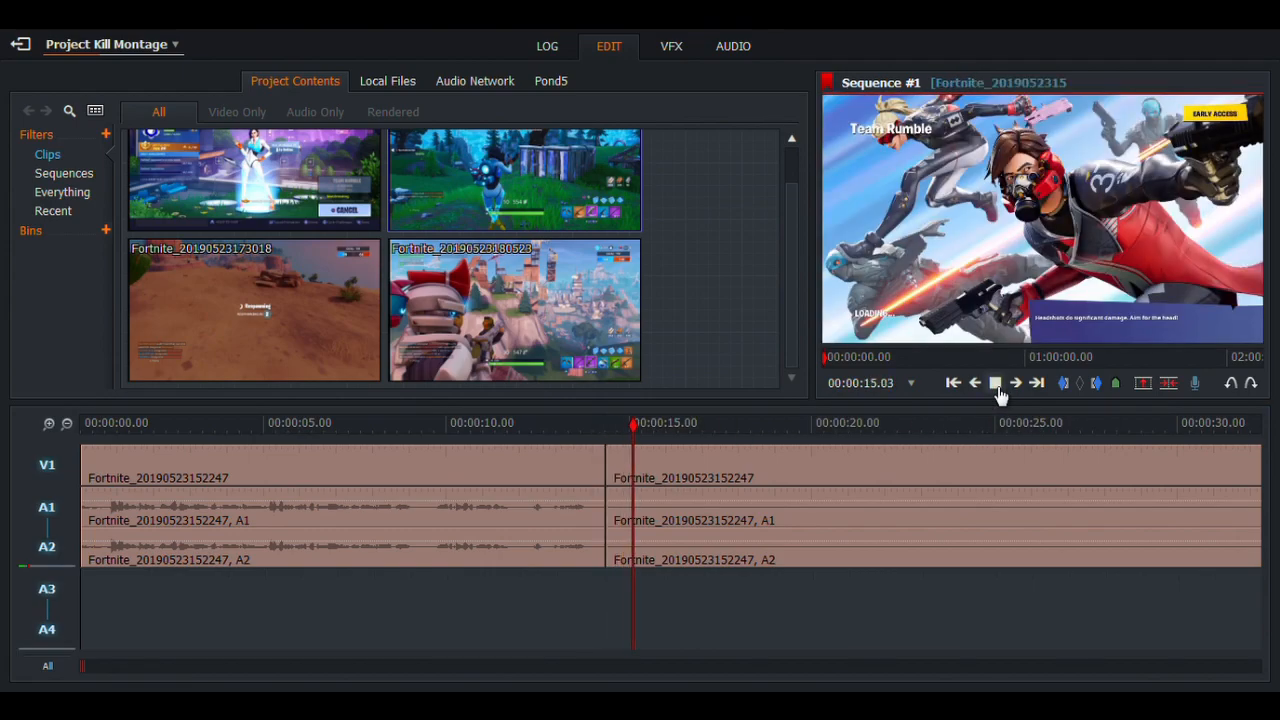
pyautogui.click(996, 387)
pyautogui.moveTo(652, 427); pyautogui.dragTo(571, 427)
pyautogui.click(1004, 390)
pyautogui.click(1004, 389)
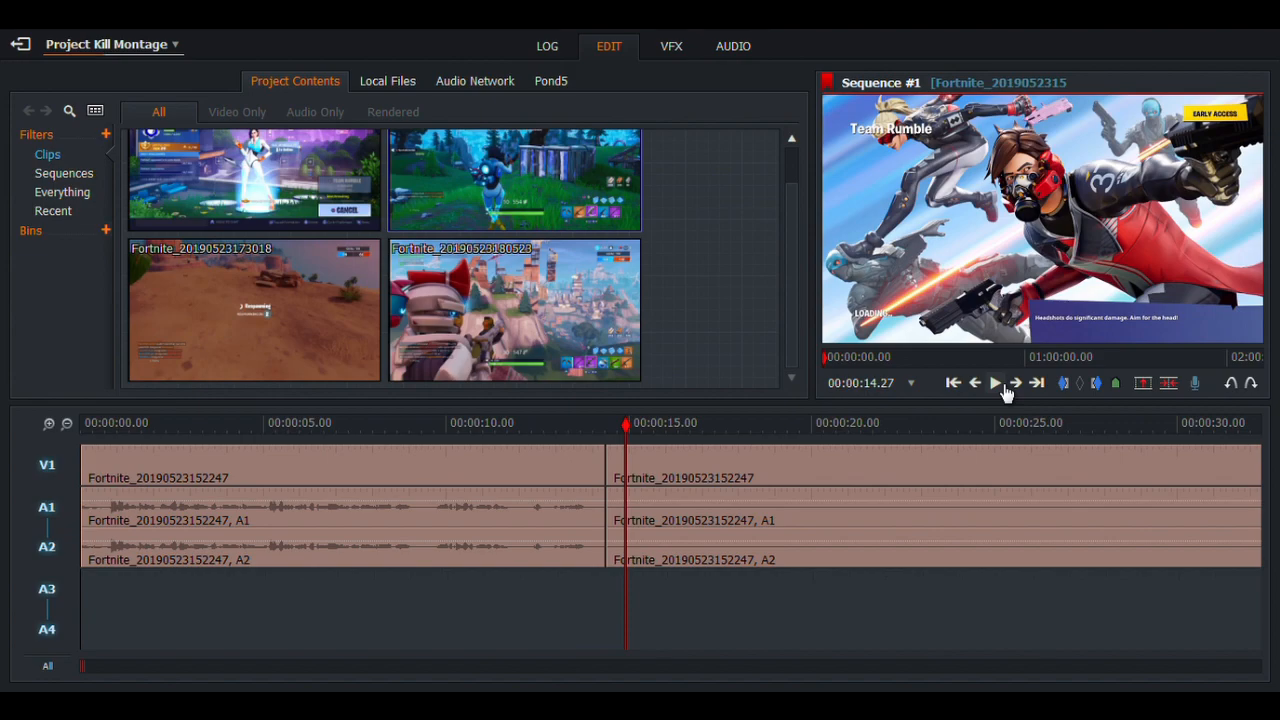
# Undo the one-frame removal, split the first clip at 00:00:14.11 instead, and play across the new cut
pyautogui.click(1231, 384)
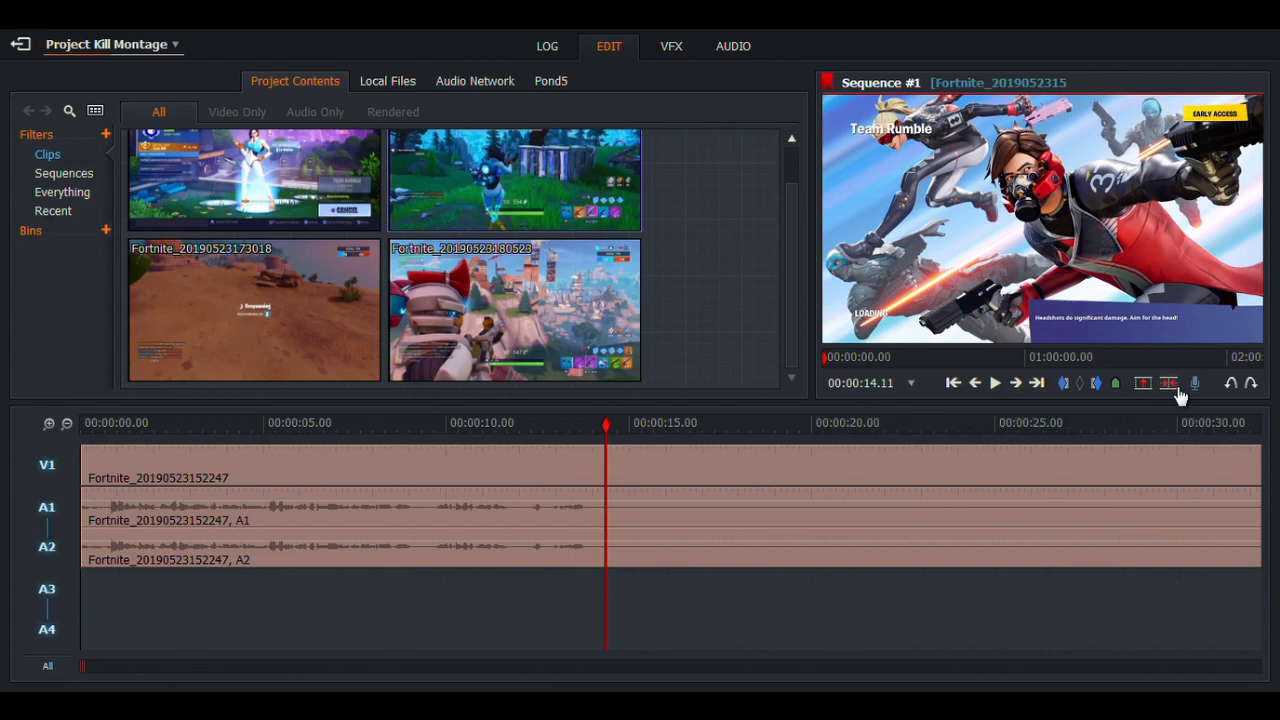
pyautogui.press('c')
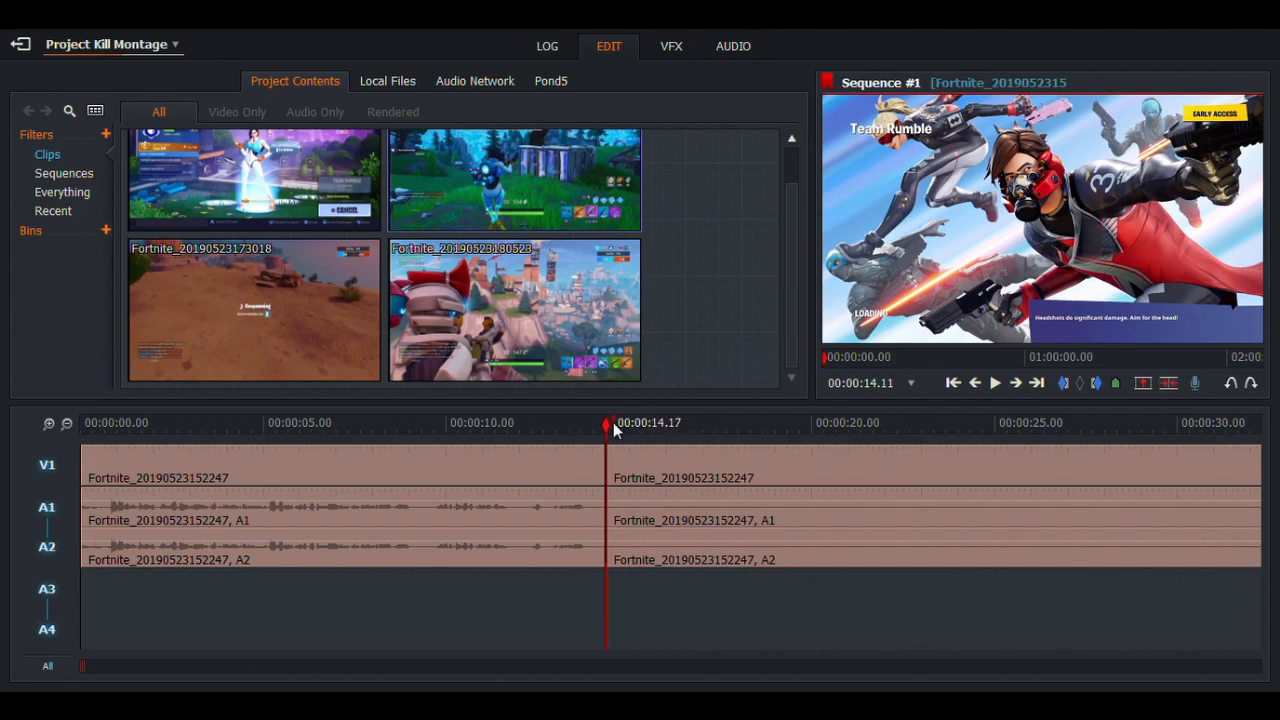
pyautogui.moveTo(607, 430); pyautogui.dragTo(599, 429)
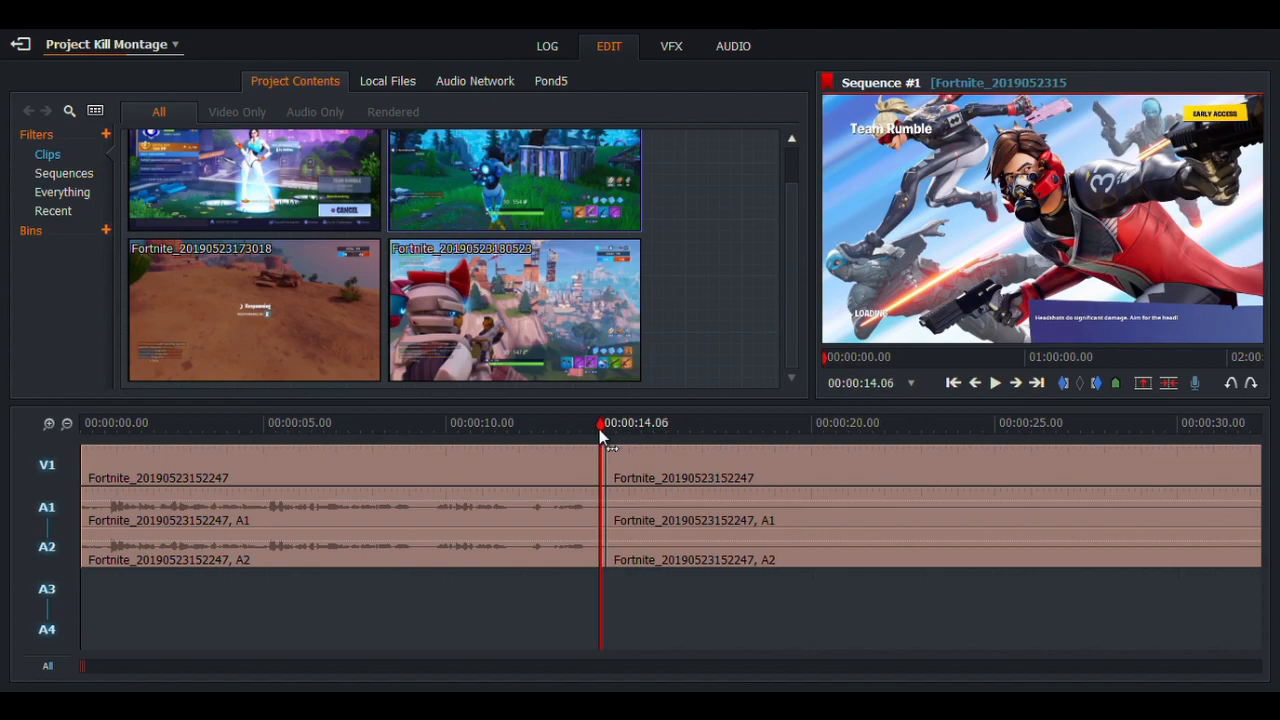
pyautogui.click(996, 386)
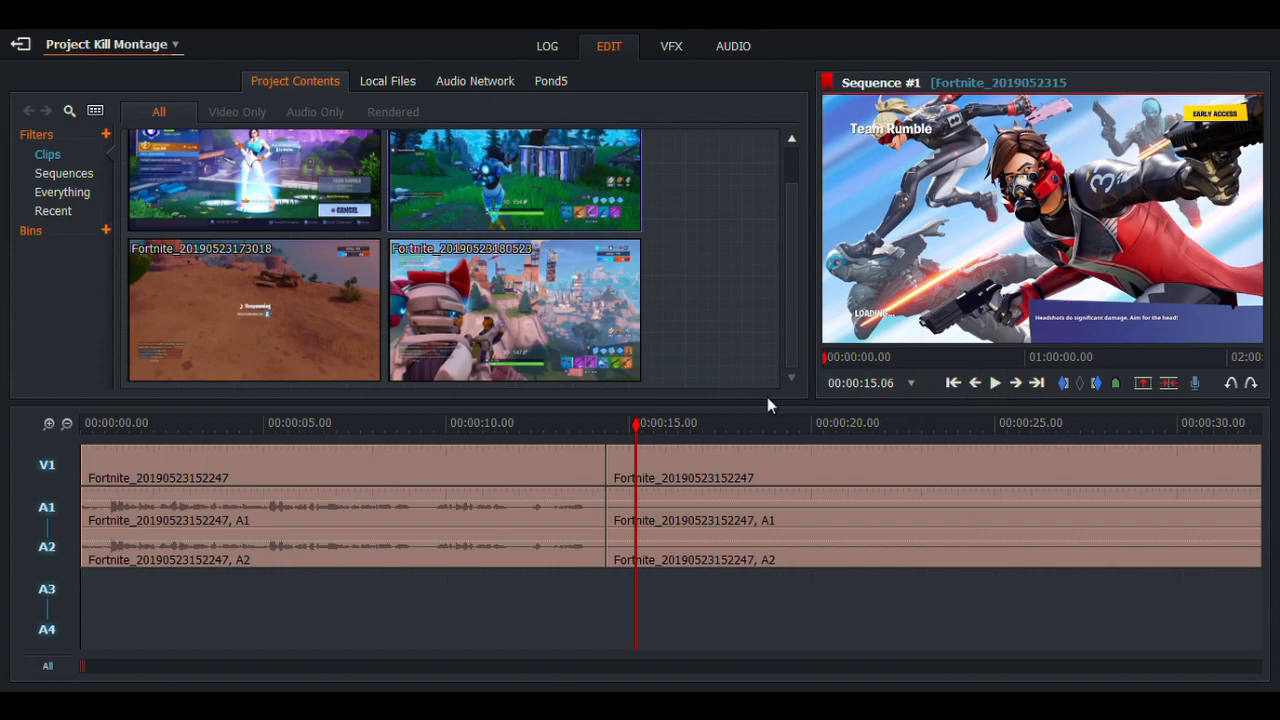
# Mark a range from the cut at 00:00:14.11 to 00:01:18.01 and delete that footage from all tracks, closing the gap
pyautogui.click(48, 423)
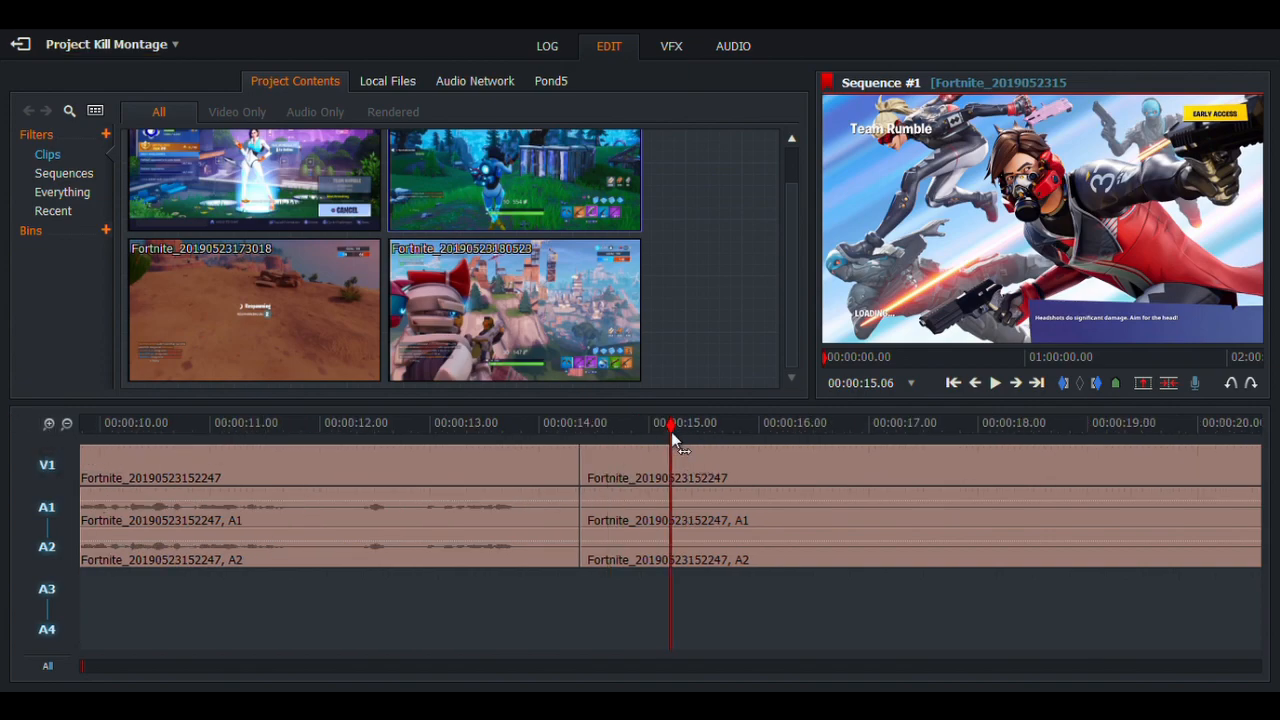
pyautogui.moveTo(671, 431); pyautogui.dragTo(581, 429)
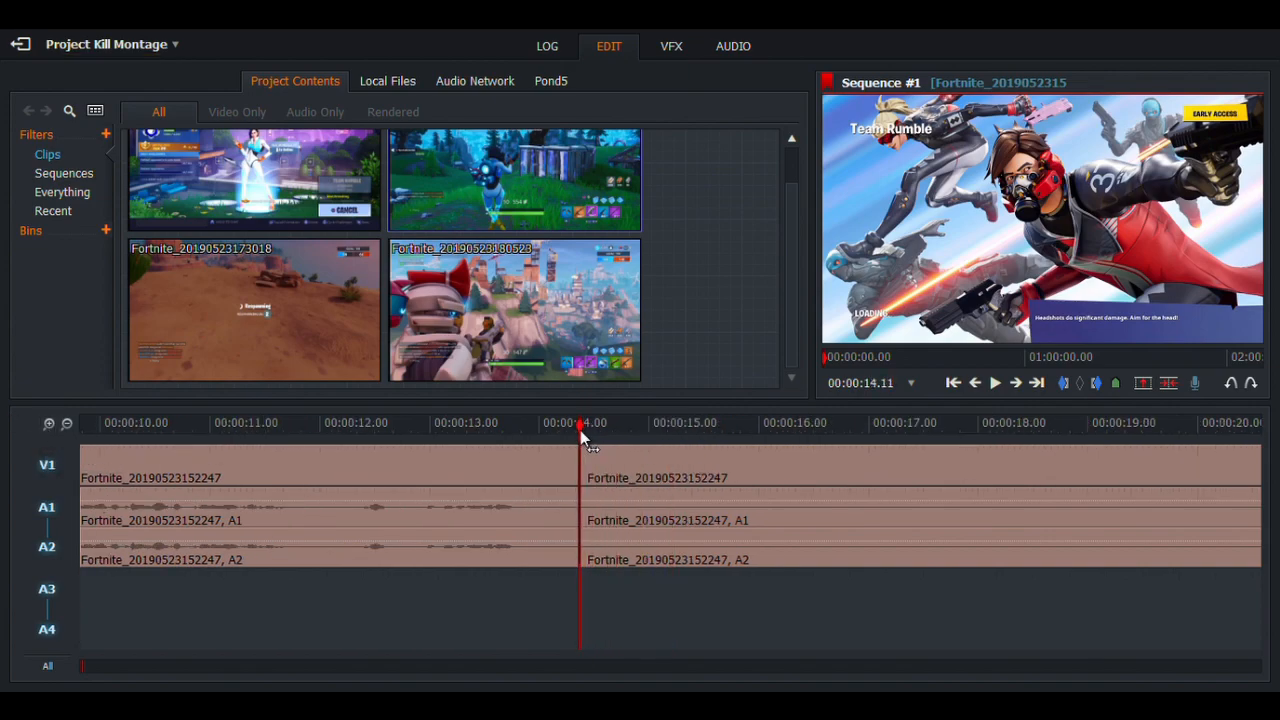
pyautogui.click(1071, 396)
pyautogui.click(67, 424)
pyautogui.click(68, 425)
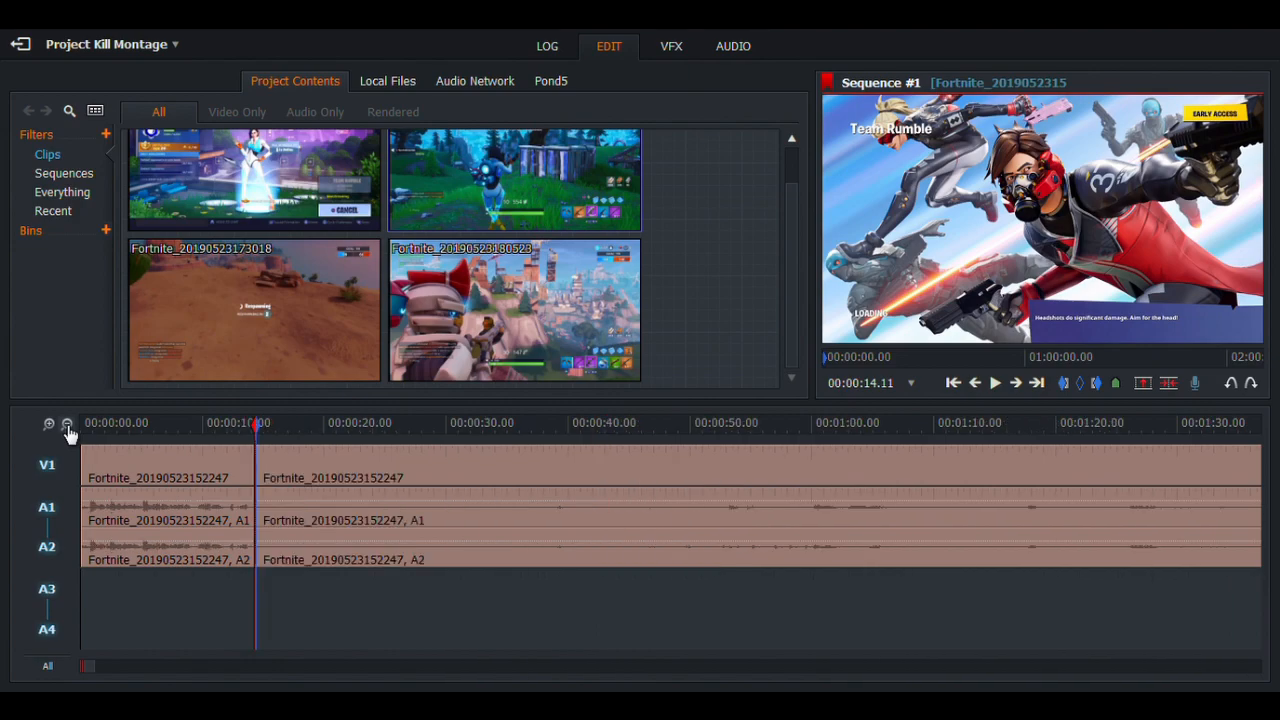
pyautogui.click(270, 426)
pyautogui.moveTo(270, 430); pyautogui.dragTo(1031, 488)
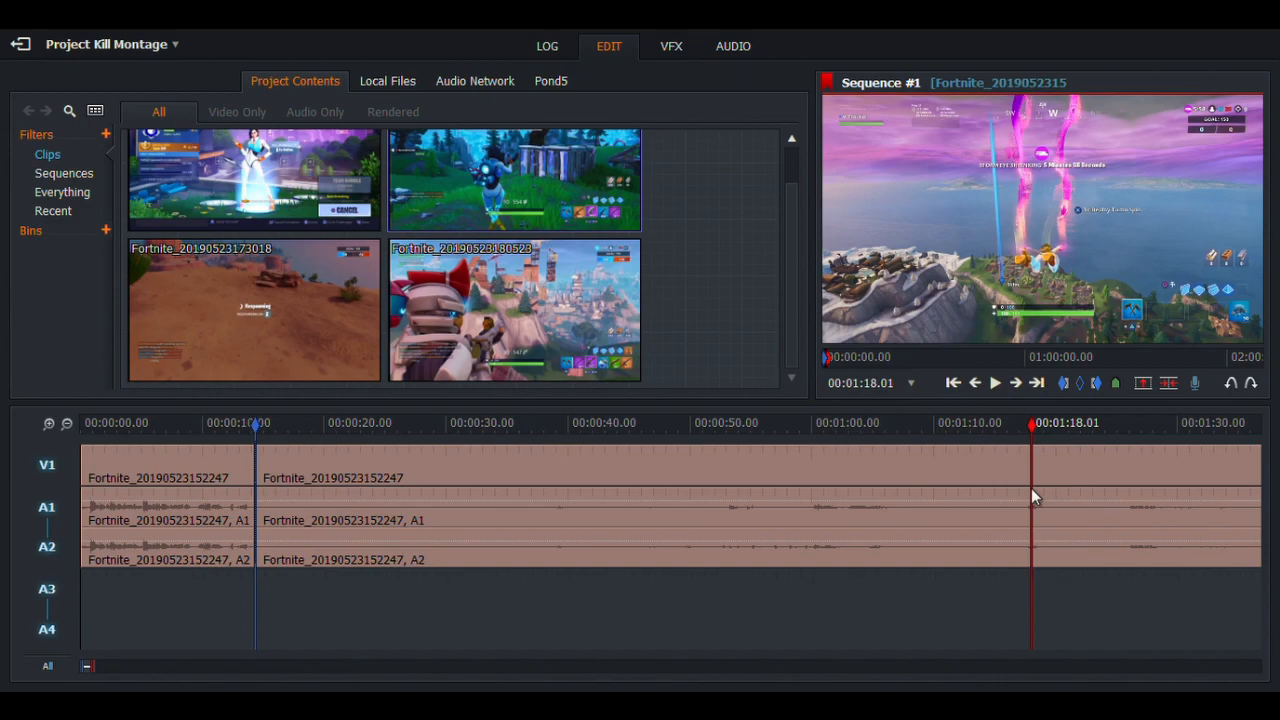
pyautogui.moveTo(1031, 488); pyautogui.dragTo(1031, 488)
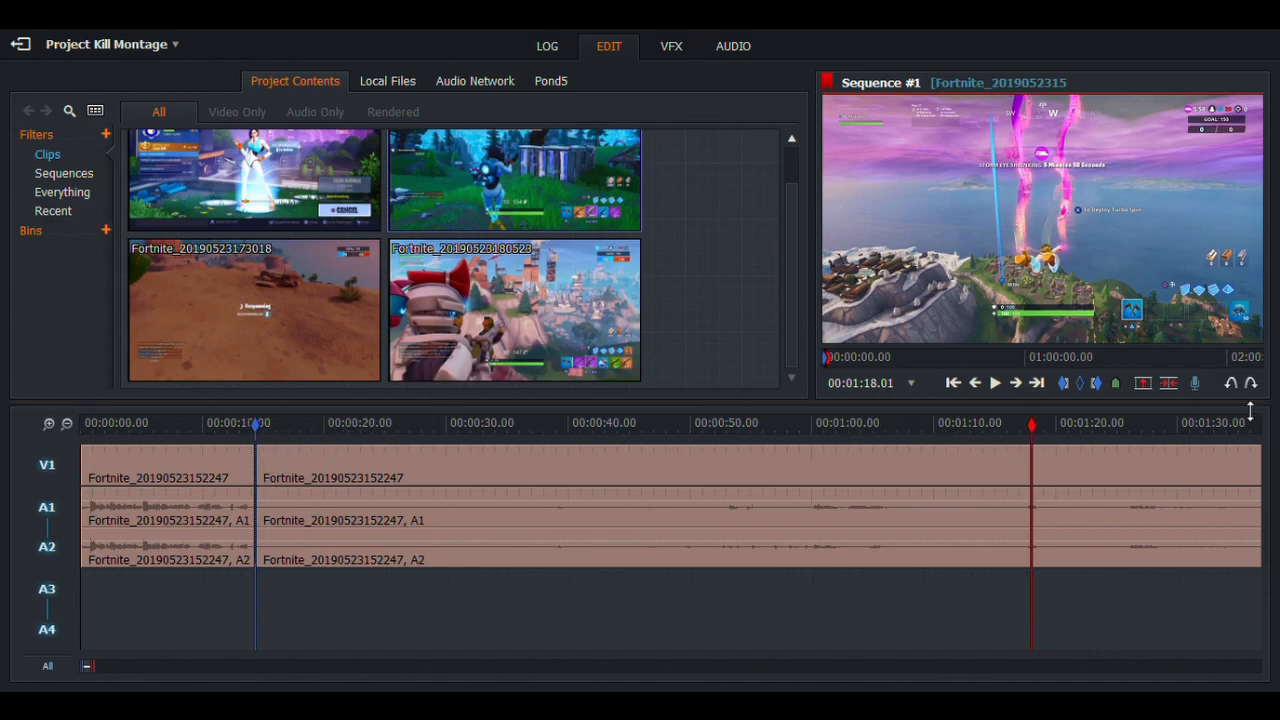
pyautogui.click(1172, 386)
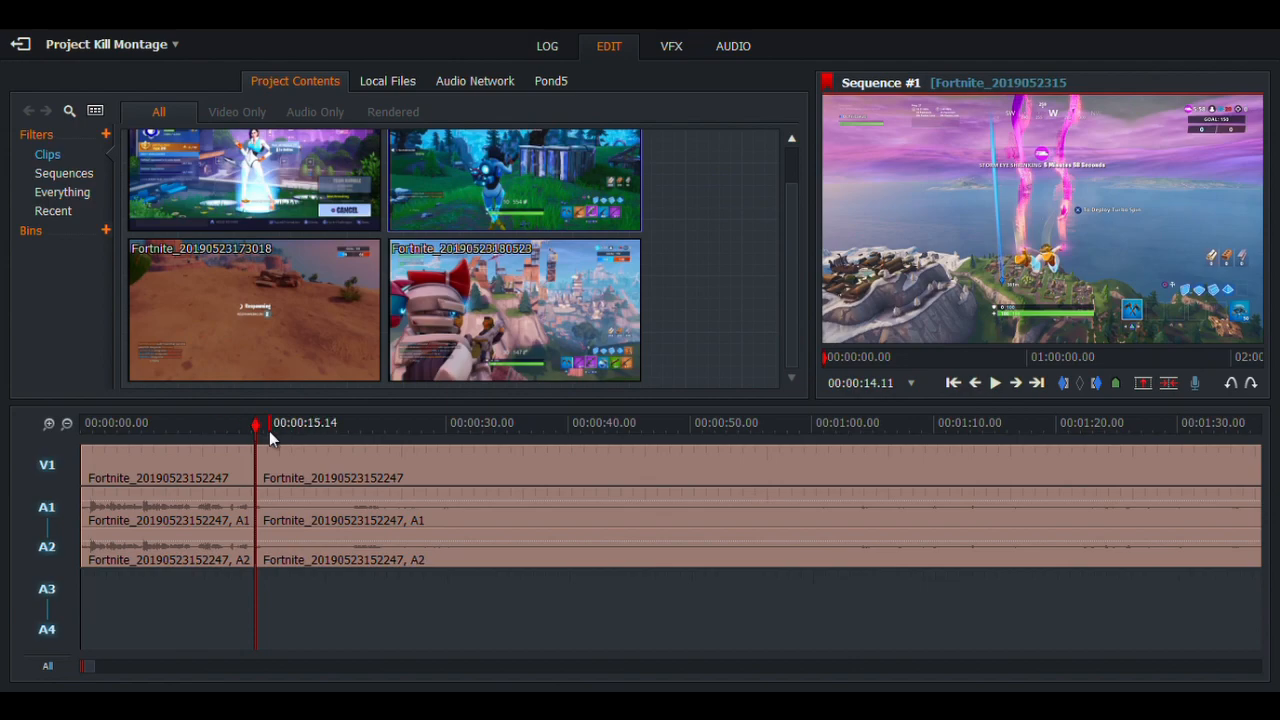
# Add a Titles effect from the Text category to the first clip's section after the cut at 00:00:14.11
pyautogui.click(67, 424)
pyautogui.click(67, 424)
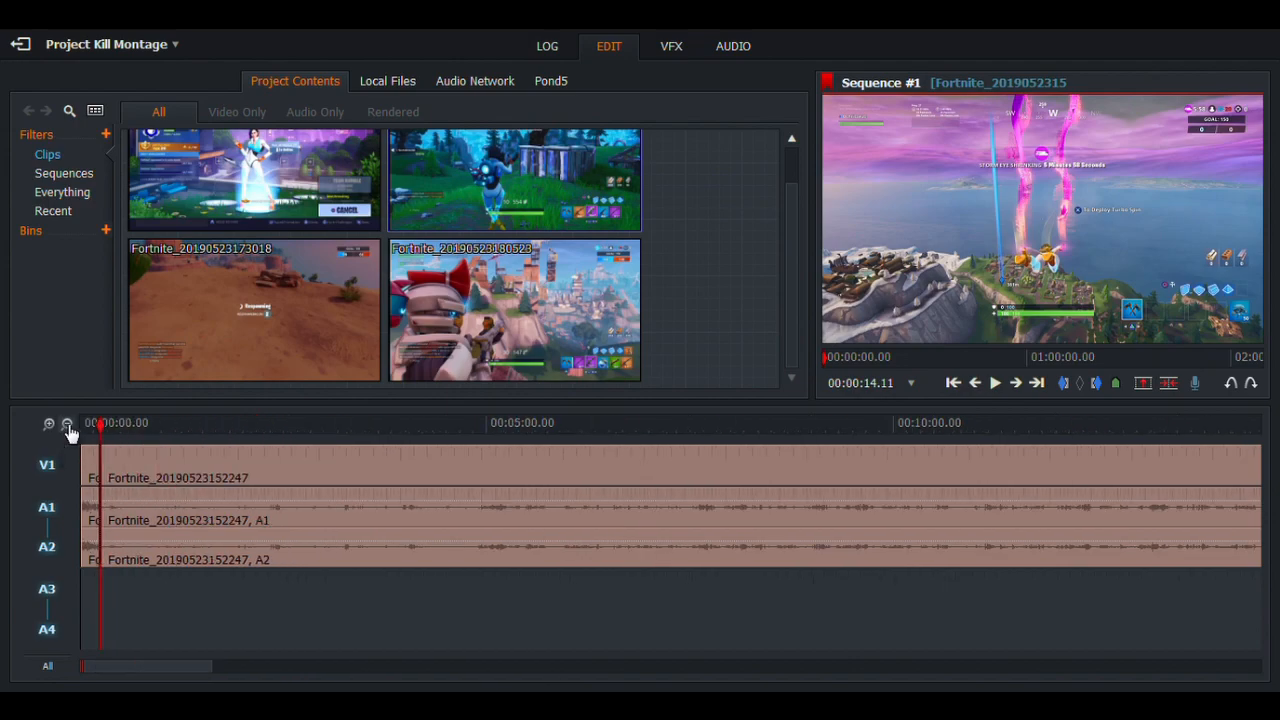
pyautogui.click(52, 424)
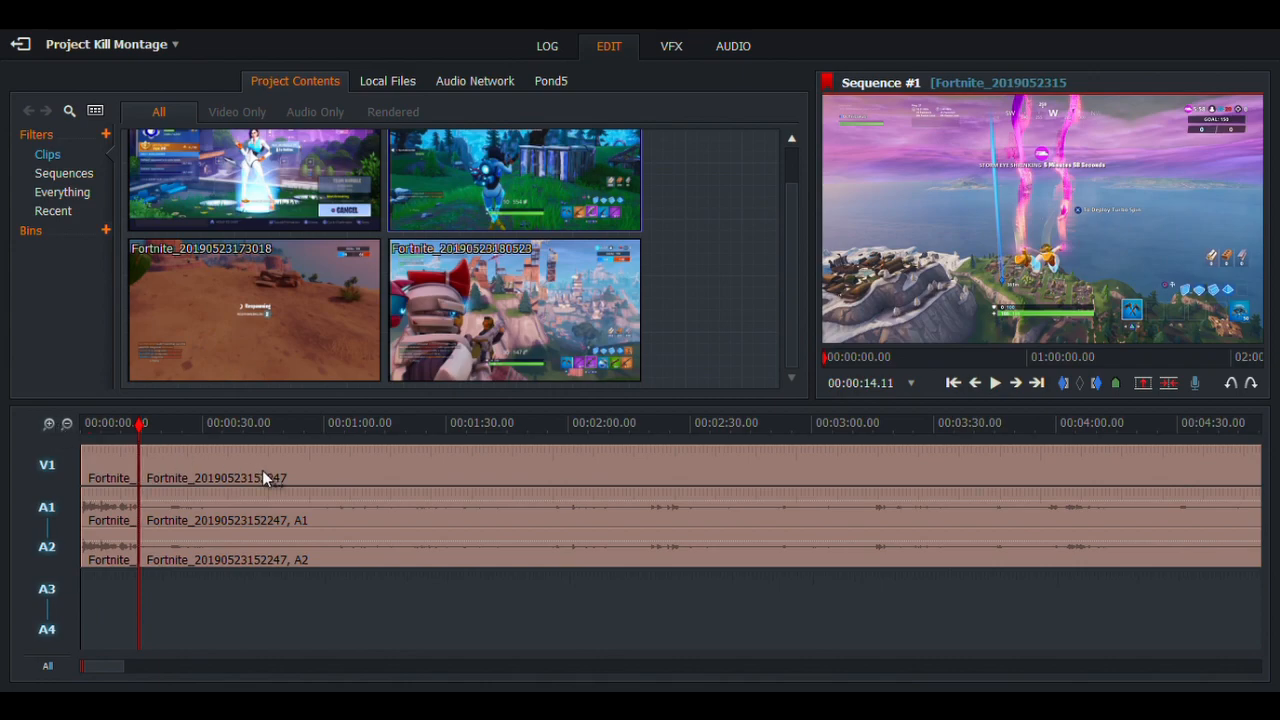
pyautogui.click(677, 52)
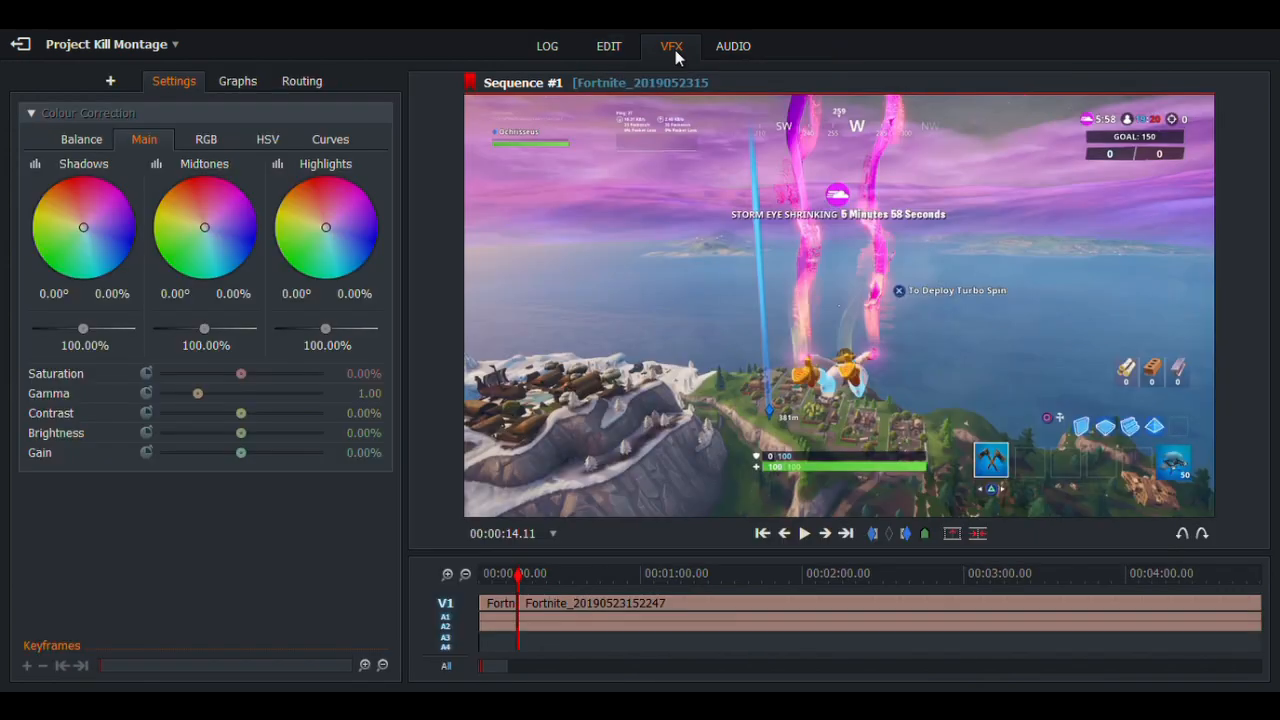
pyautogui.click(116, 83)
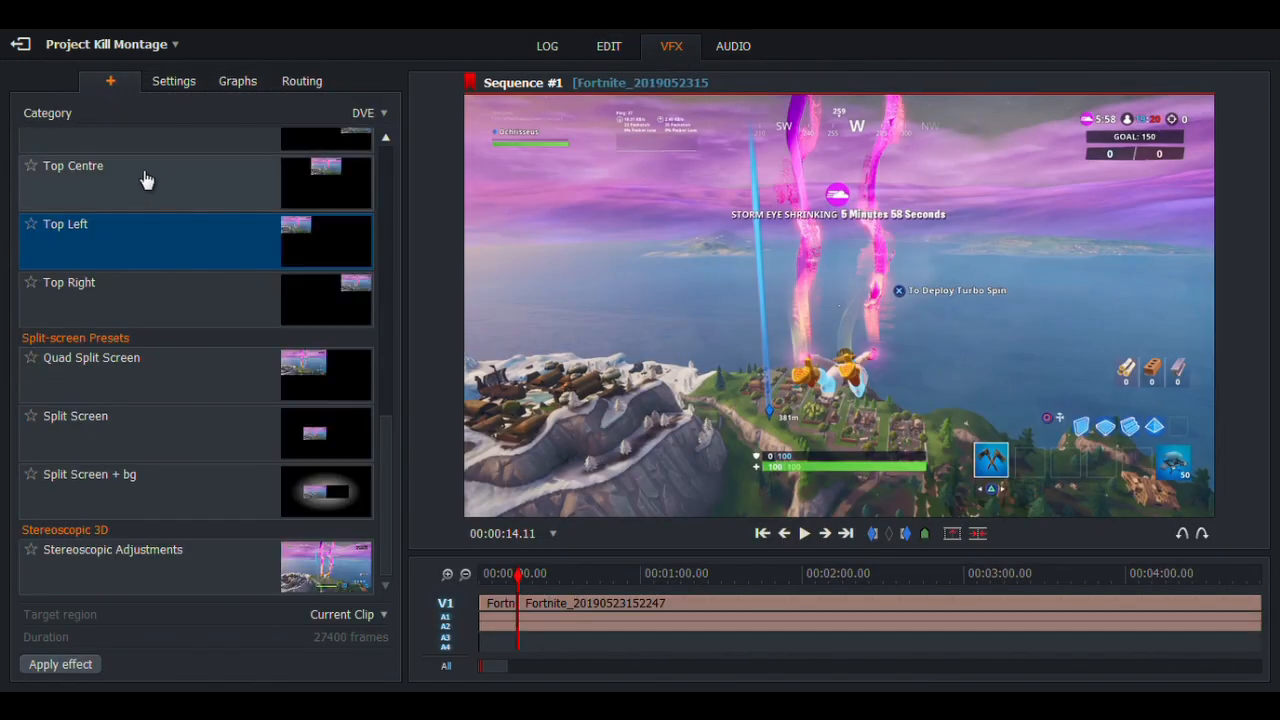
pyautogui.click(376, 116)
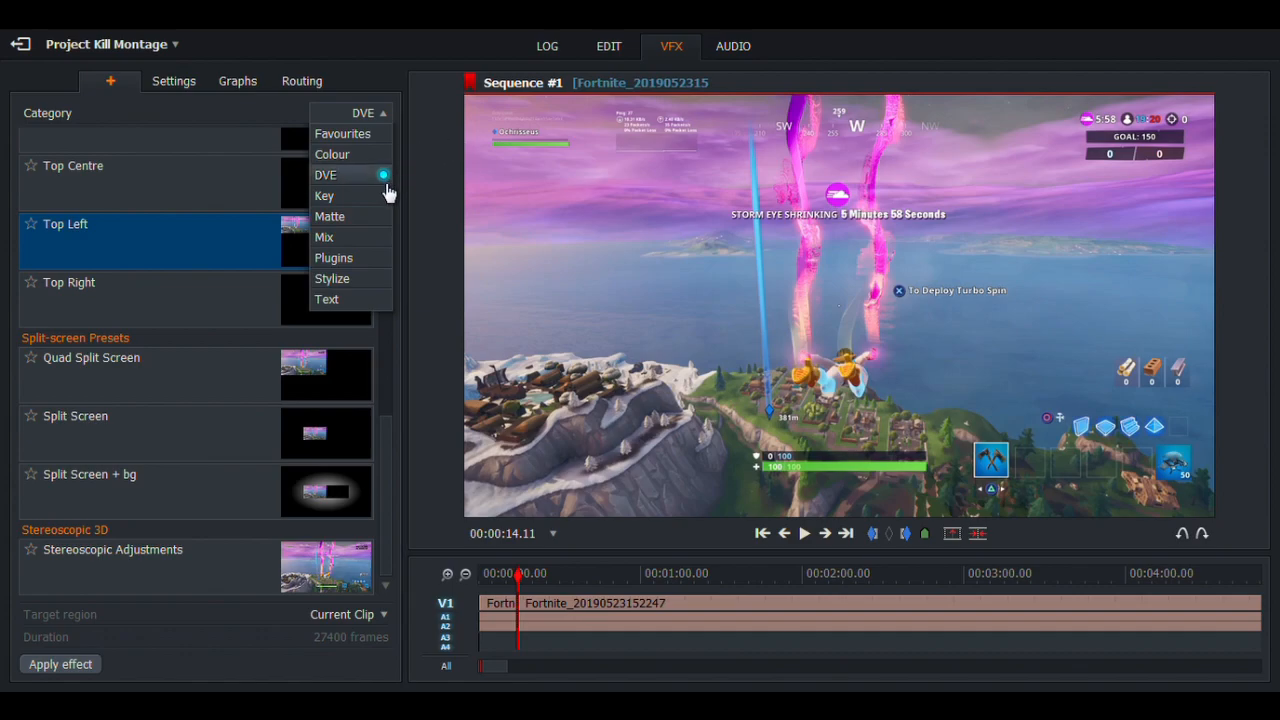
pyautogui.click(358, 301)
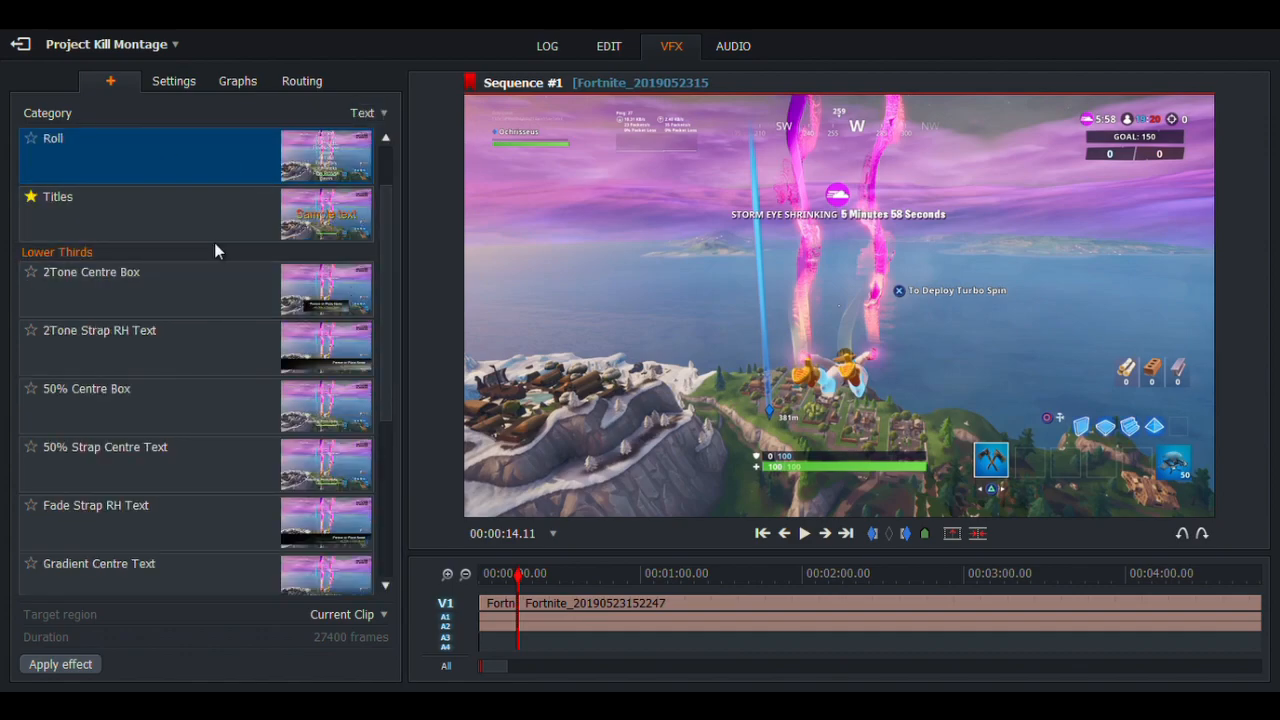
pyautogui.doubleClick(190, 232)
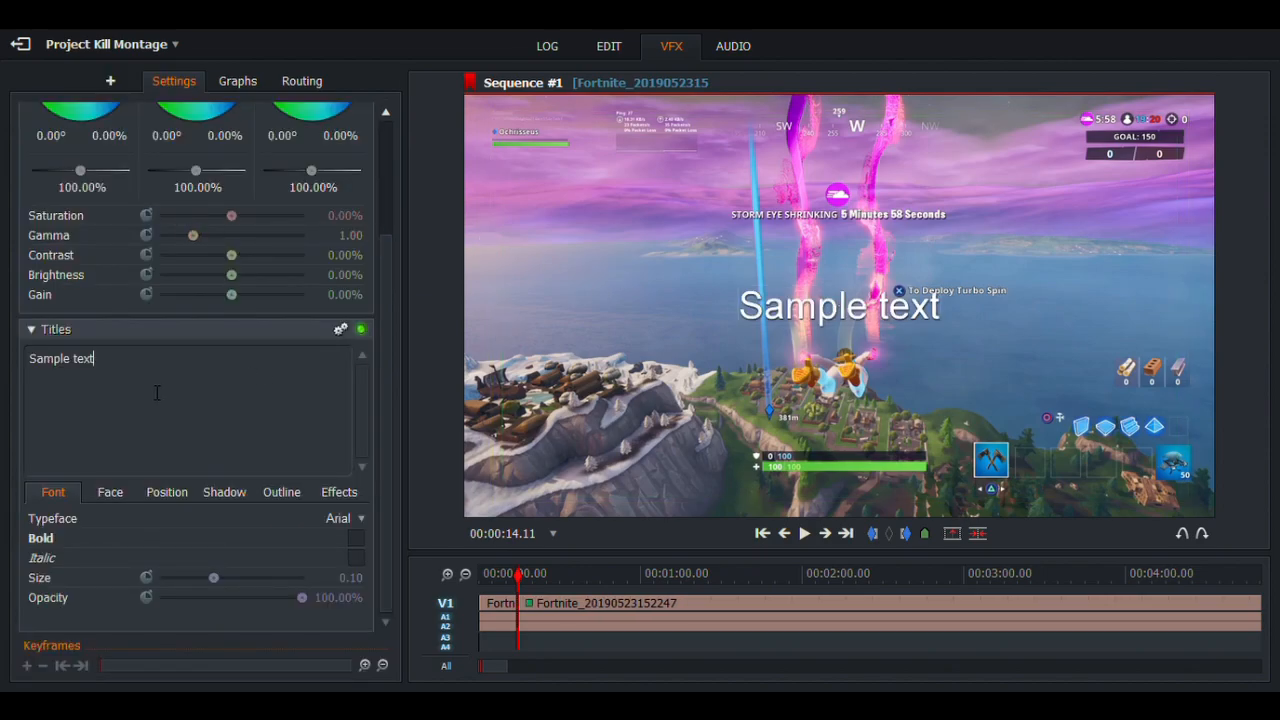
# Replace the sample title text with "Kills: 0" and place it beneath the health bar in the video frame's upper-left corner
pyautogui.press('BackSpace')
pyautogui.press('BackSpace')
pyautogui.press('BackSpace')
pyautogui.press('BackSpace')
pyautogui.press('BackSpace')
pyautogui.press('BackSpace')
pyautogui.press('BackSpace')
pyautogui.press('BackSpace')
pyautogui.press('BackSpace')
pyautogui.press('BackSpace')
pyautogui.press('BackSpace')
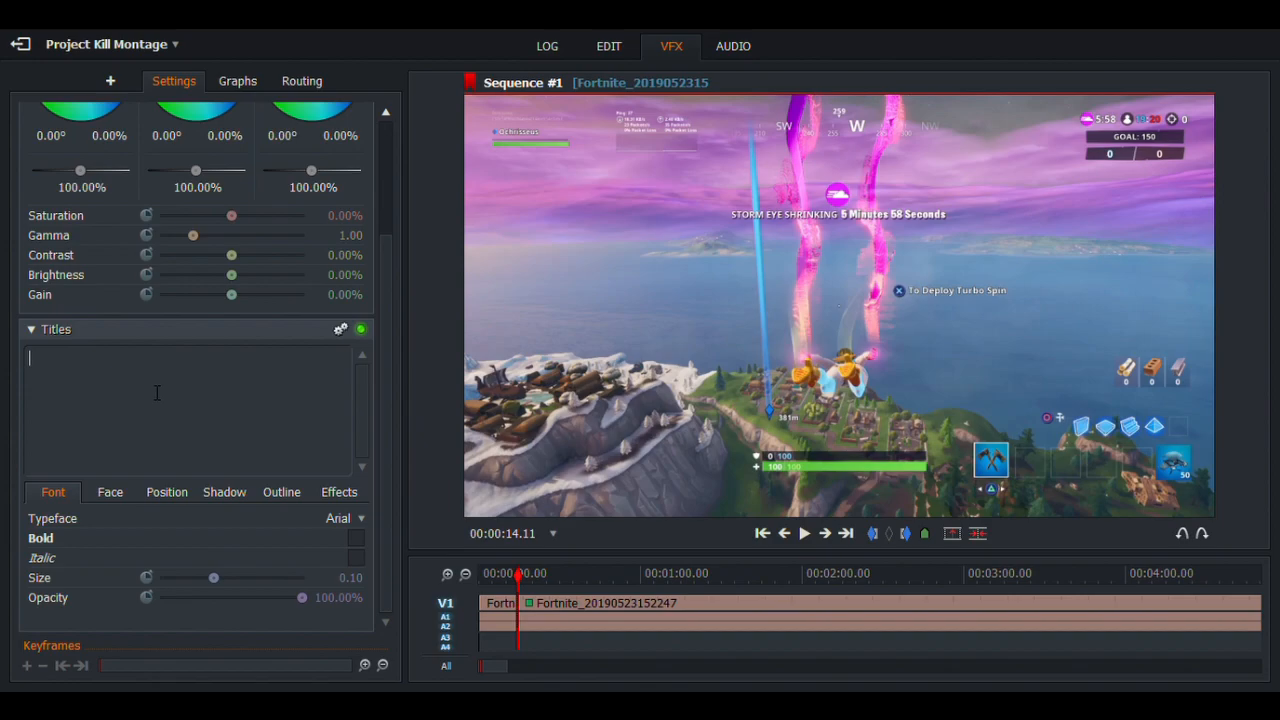
pyautogui.write('Kills')
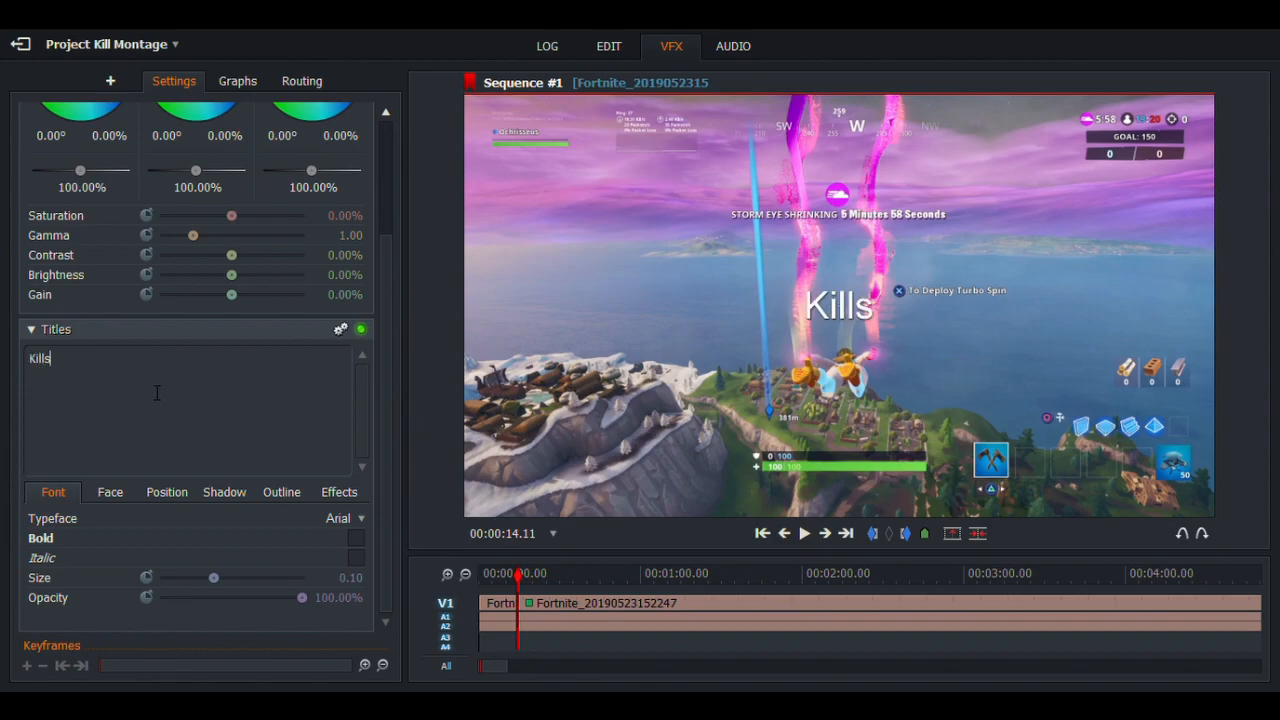
pyautogui.write(':')
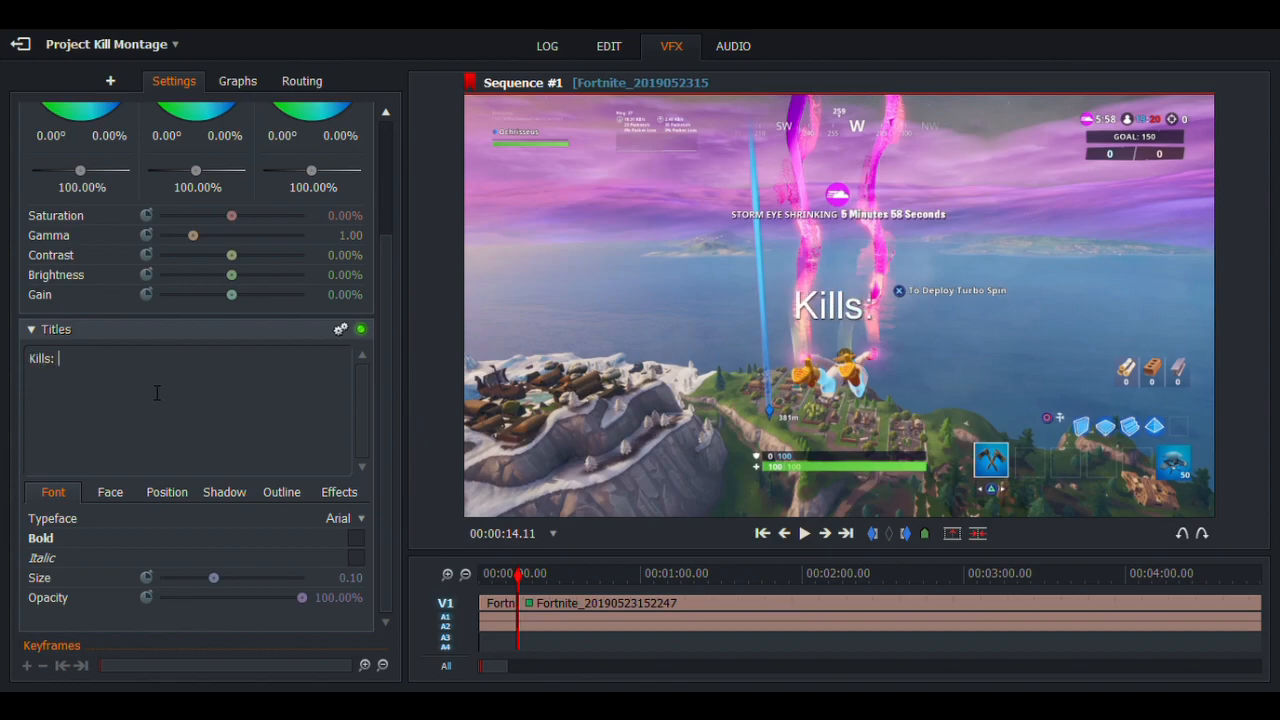
pyautogui.write(' 0')
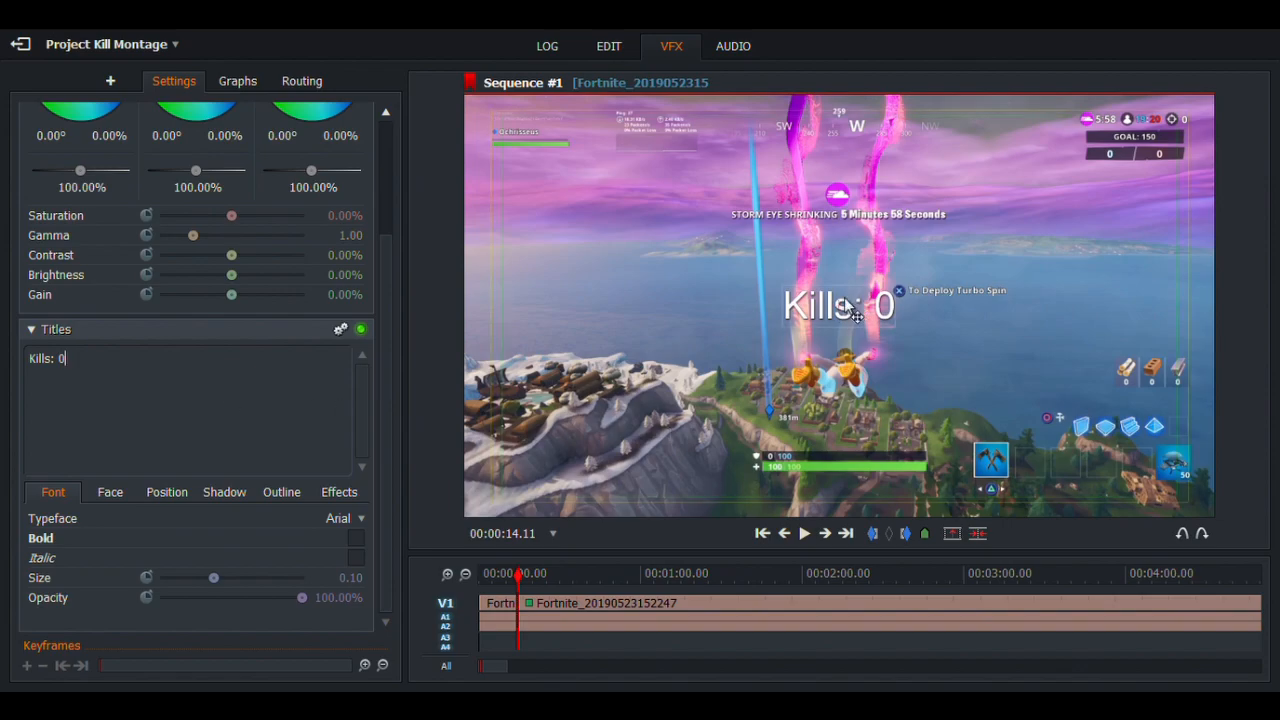
pyautogui.moveTo(845, 300); pyautogui.dragTo(555, 173)
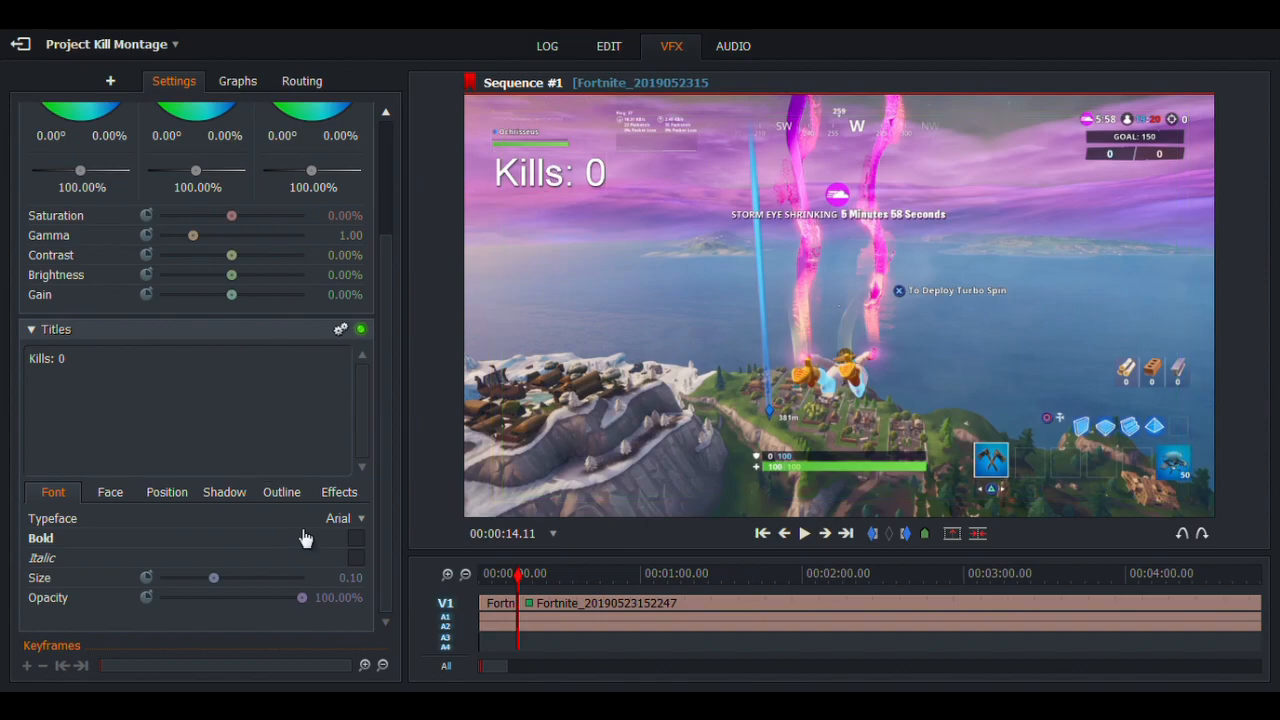
pyautogui.click(610, 50)
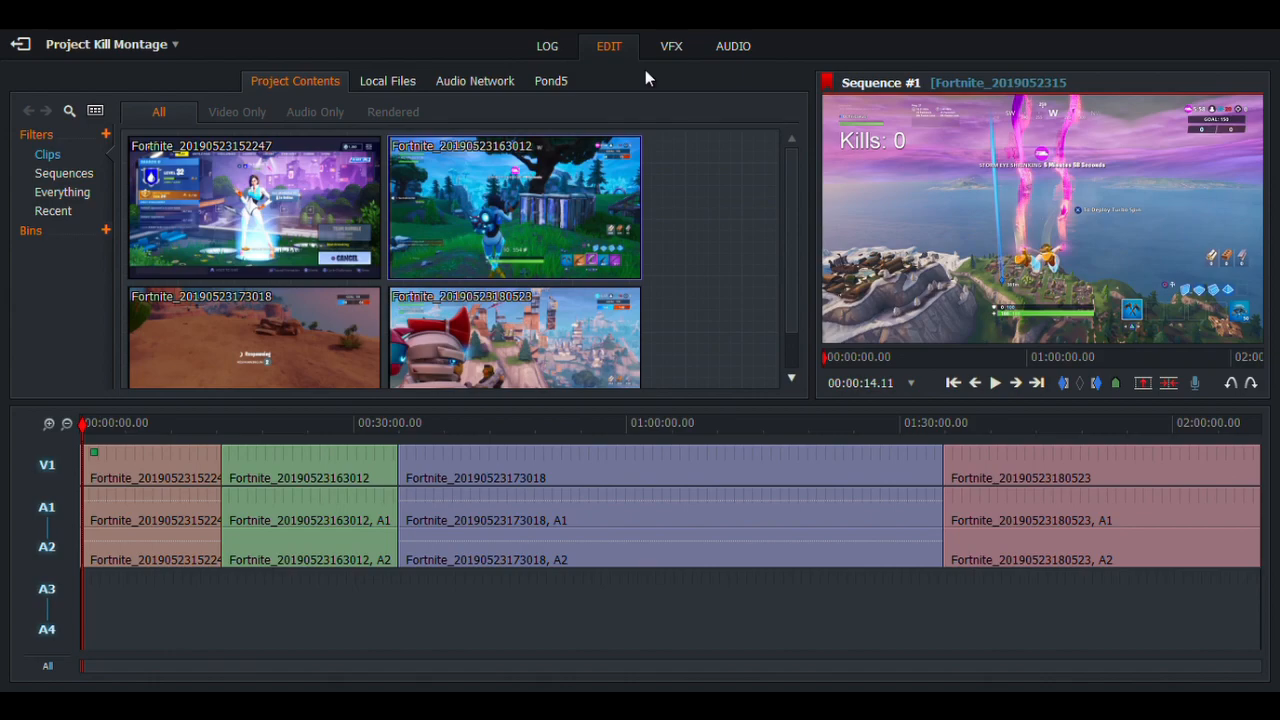
pyautogui.click(50, 425)
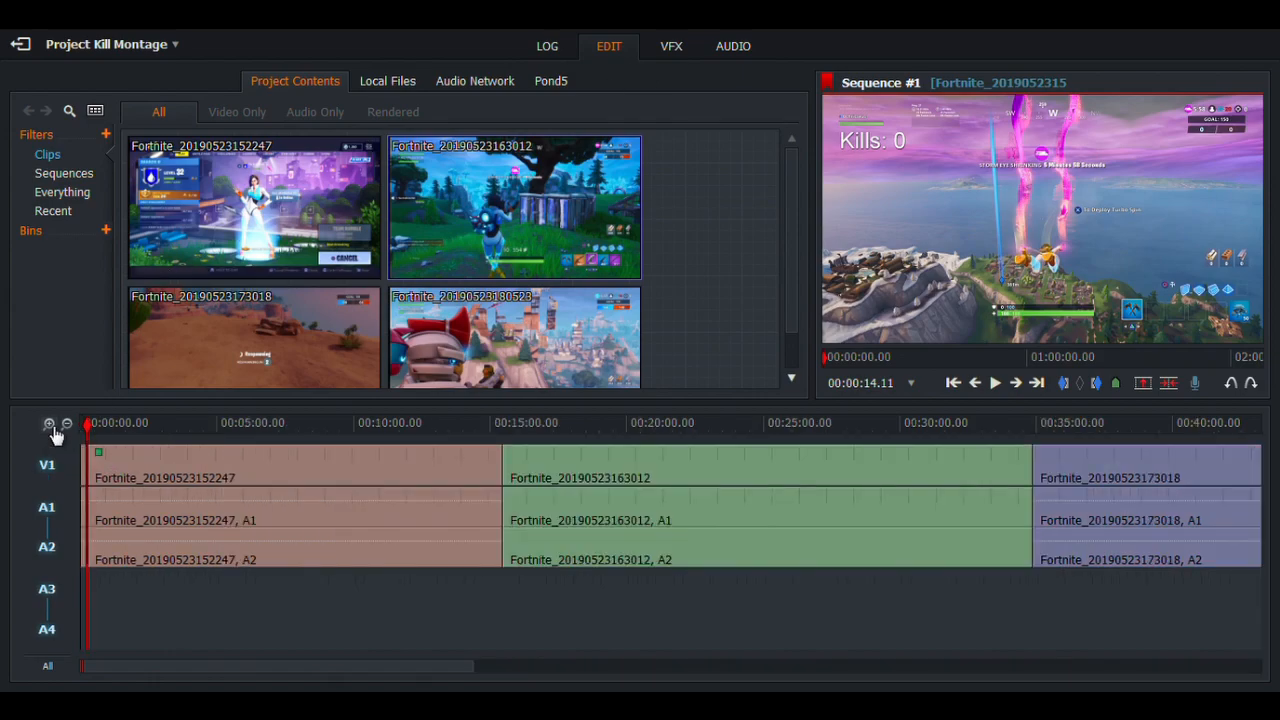
pyautogui.click(50, 425)
pyautogui.click(66, 423)
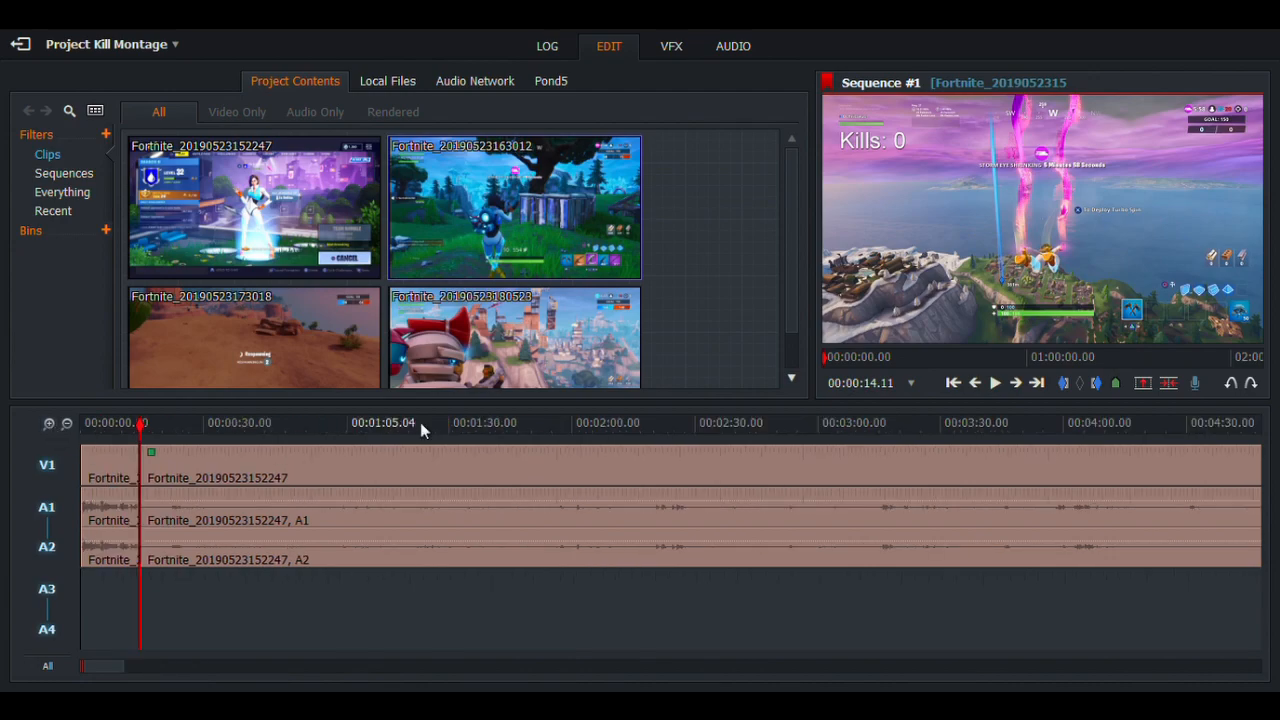
# Set Colour One of the "Kills: 0" title's face to bright green, hex 17FF00
pyautogui.click(676, 56)
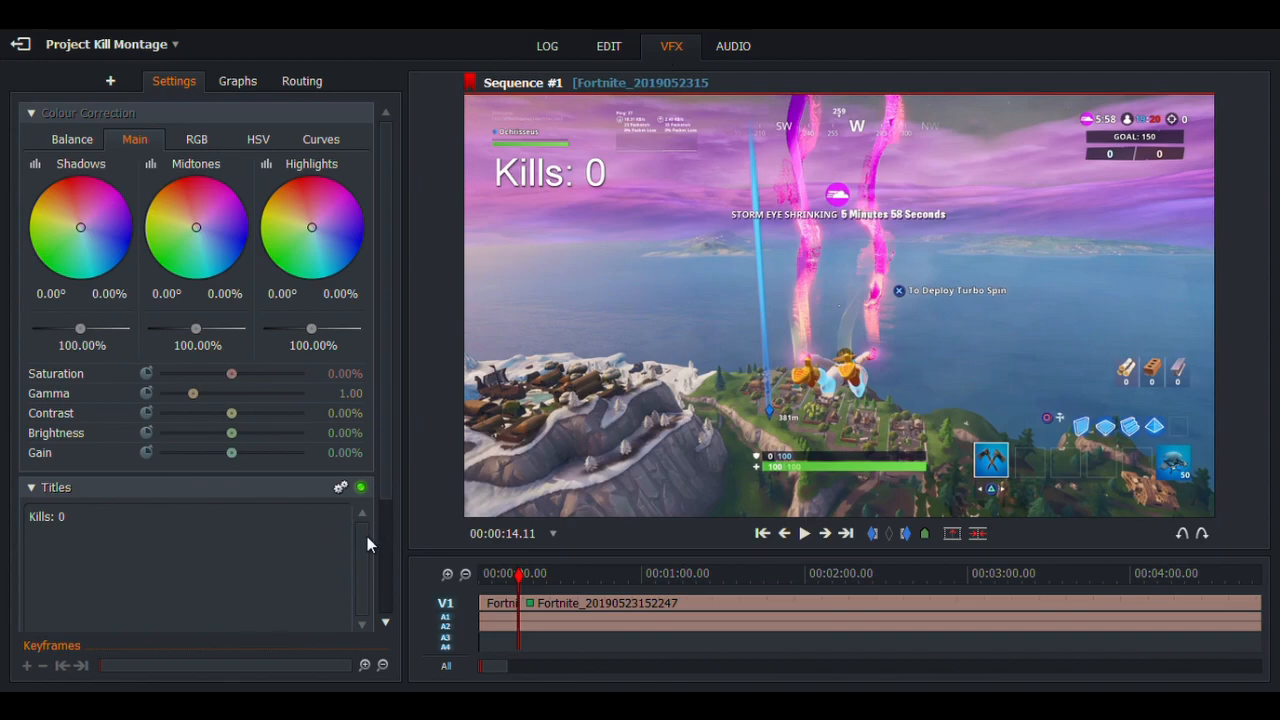
pyautogui.scroll(-3, 388, 484)
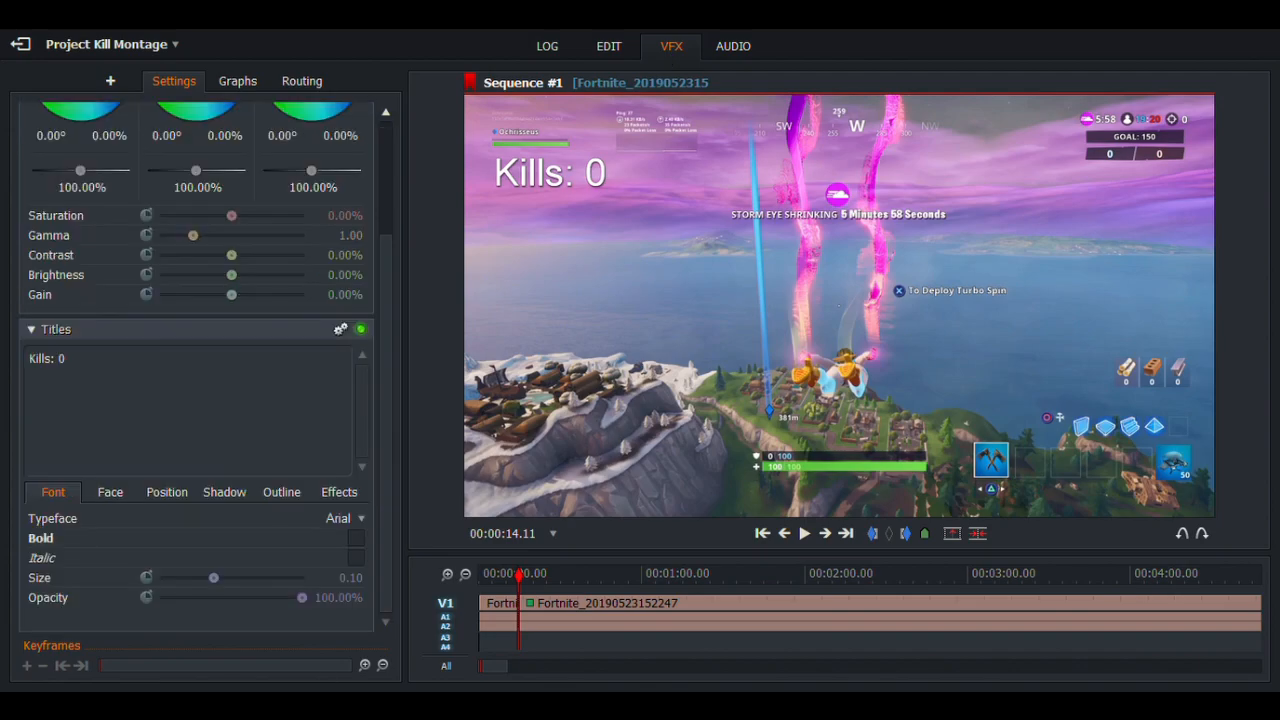
pyautogui.click(110, 494)
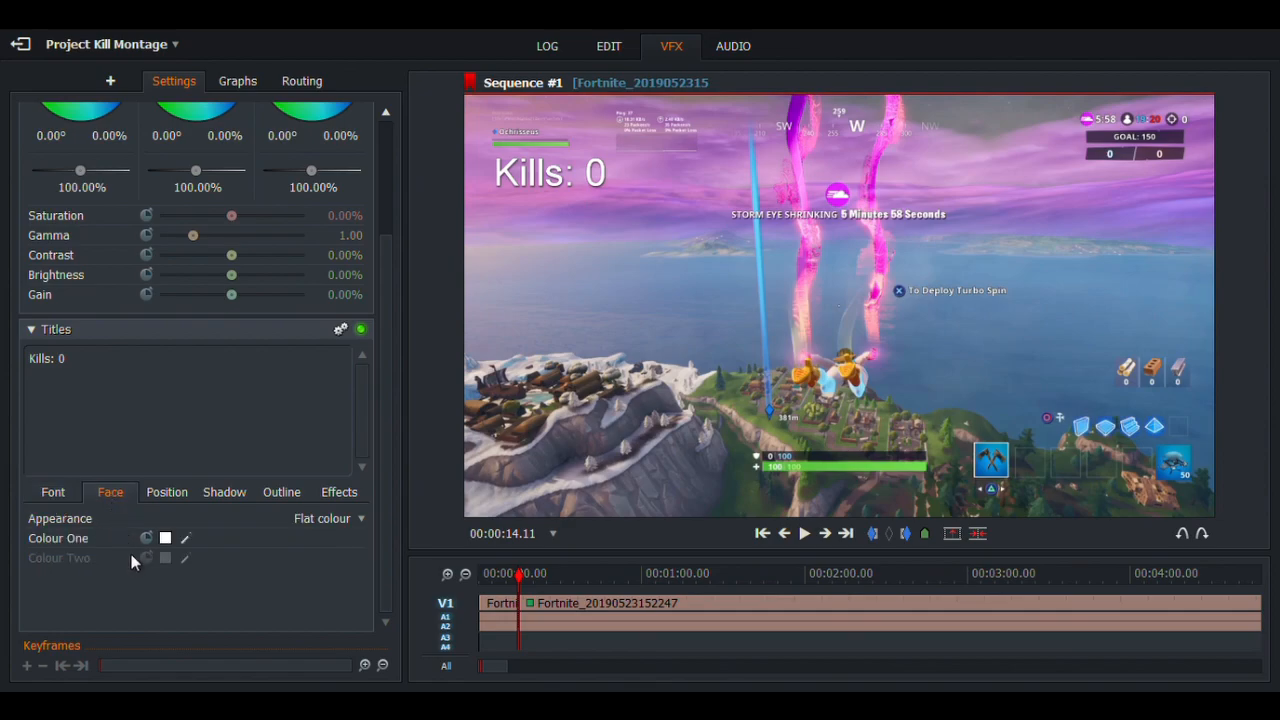
pyautogui.click(165, 538)
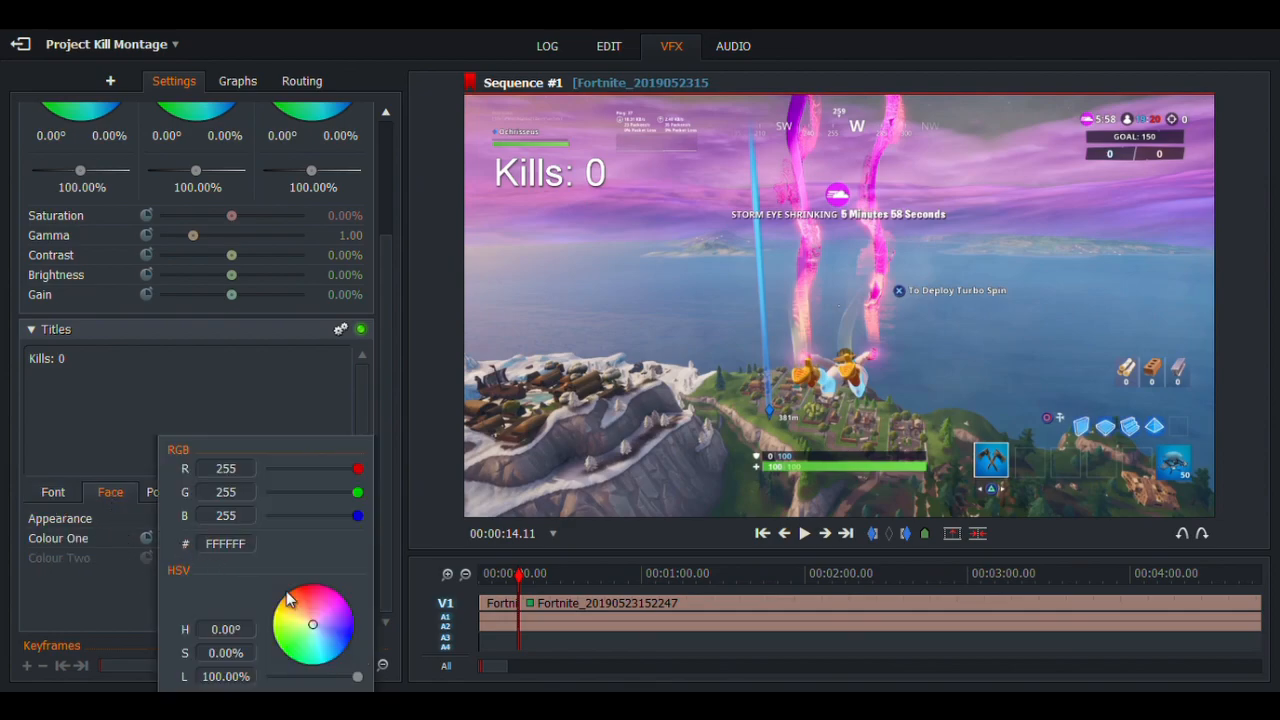
pyautogui.moveTo(316, 646); pyautogui.dragTo(259, 661)
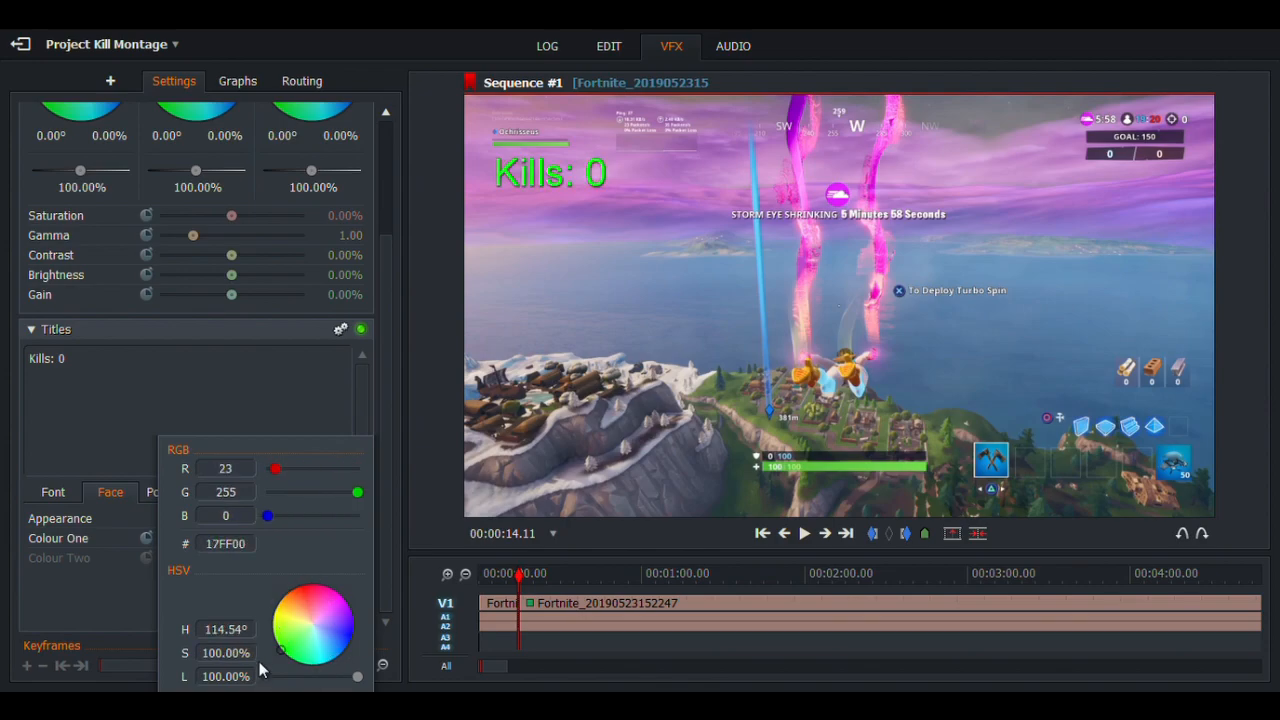
# Set Colour One of the "Kills: 0" title to dark red with R 90, G 1 and B 30
pyautogui.write('1')
pyautogui.click(246, 478)
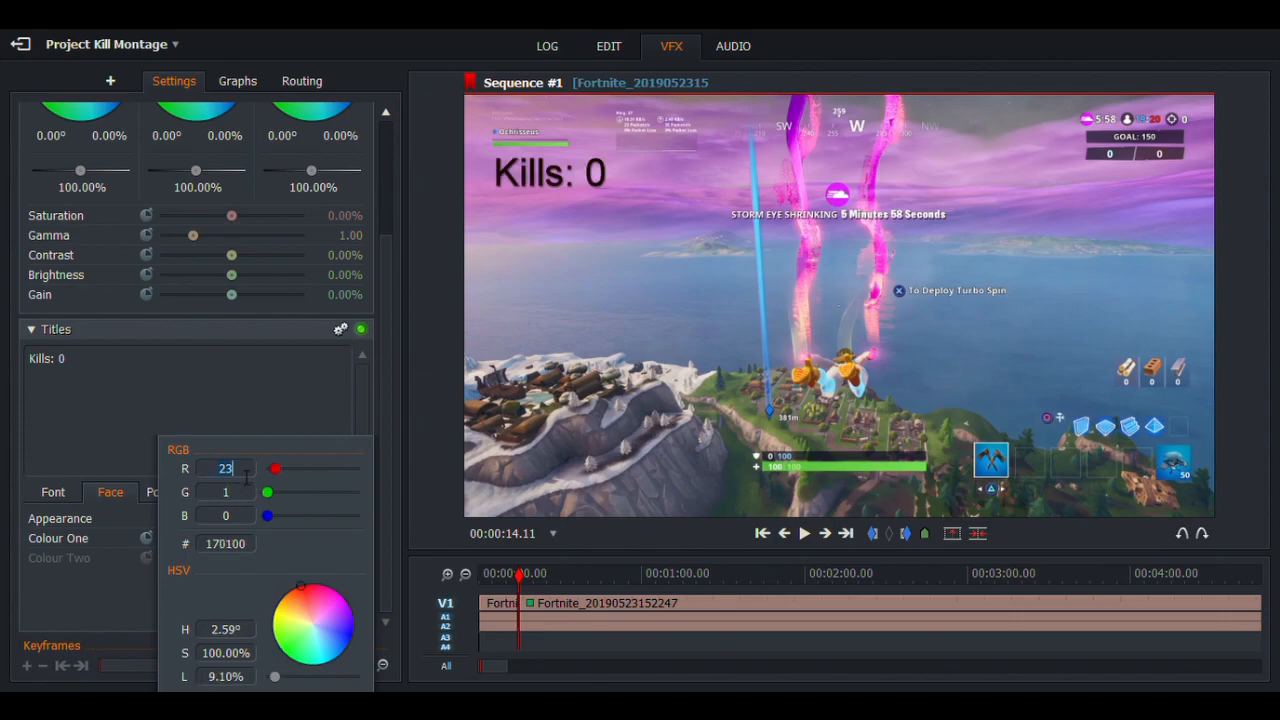
pyautogui.write('90')
pyautogui.click(244, 524)
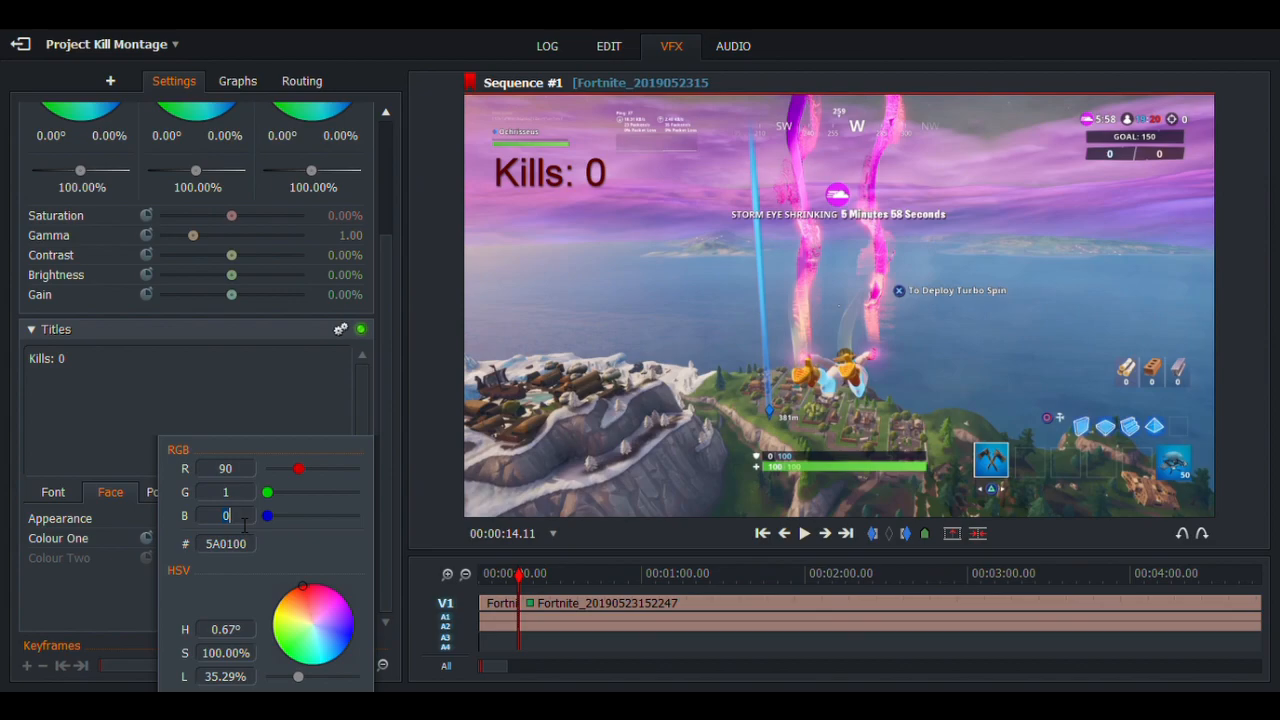
pyautogui.press('BackSpace')
pyautogui.write('30')
pyautogui.click(246, 492)
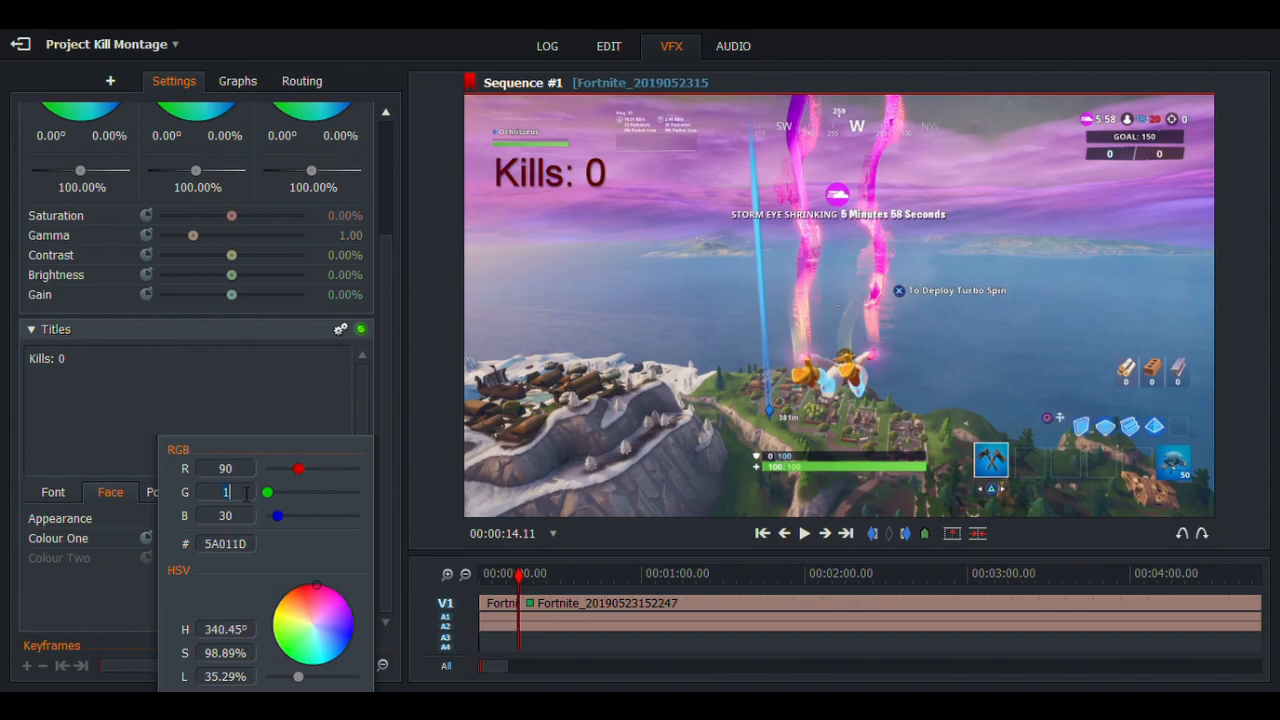
pyautogui.click(292, 364)
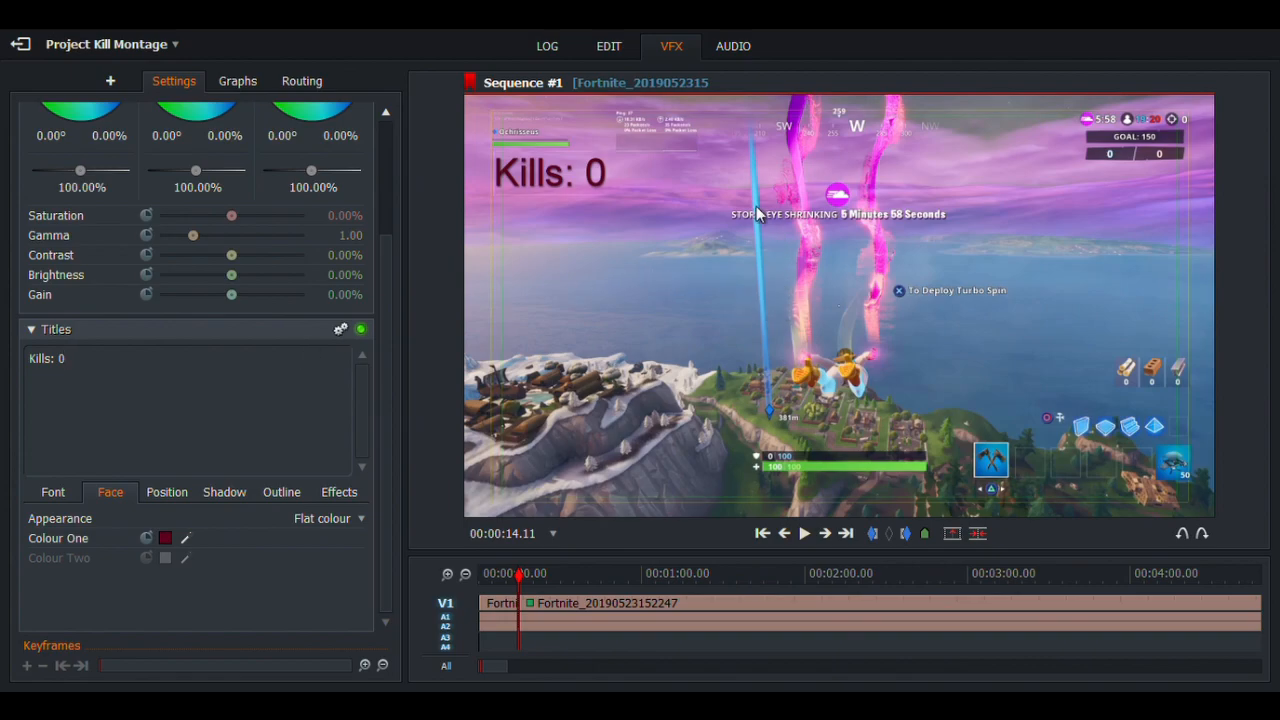
# Mark a range from the cut at 00:00:14.11 to 00:06:26.10 and delete that footage from all tracks, closing the gap
pyautogui.click(609, 55)
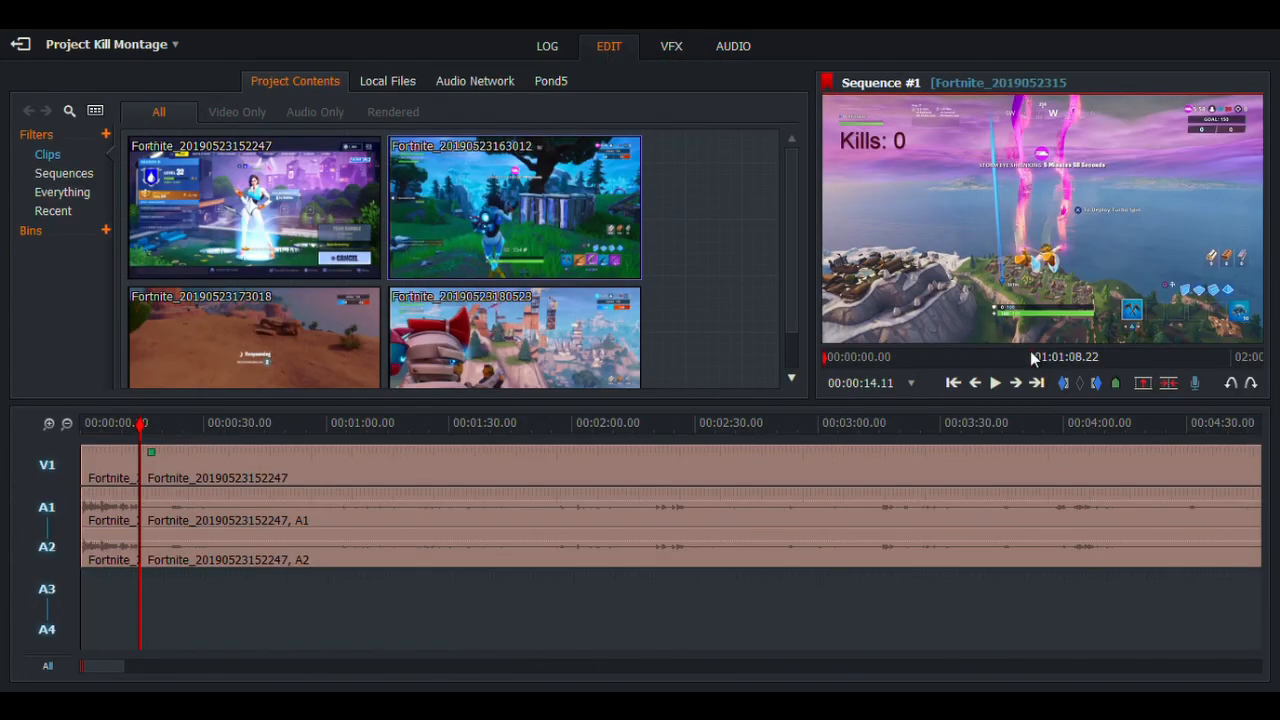
pyautogui.click(1066, 385)
pyautogui.moveTo(142, 424); pyautogui.dragTo(851, 522)
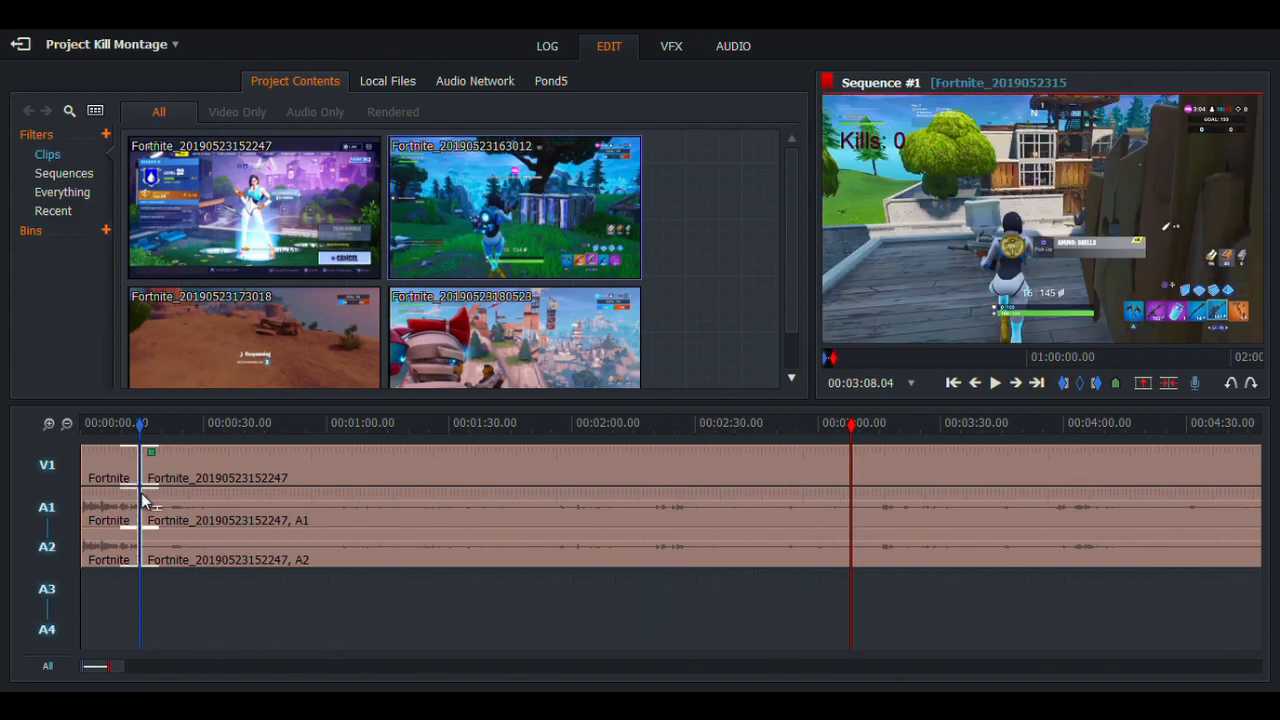
pyautogui.click(66, 424)
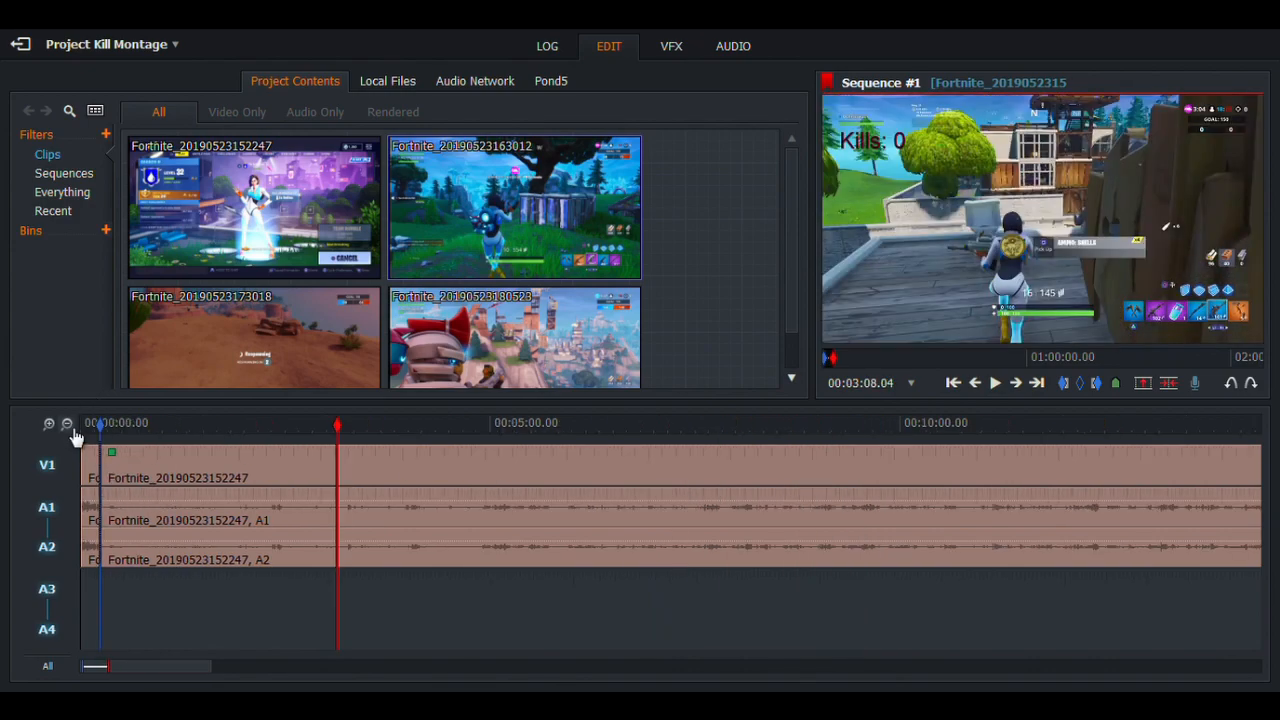
pyautogui.click(67, 425)
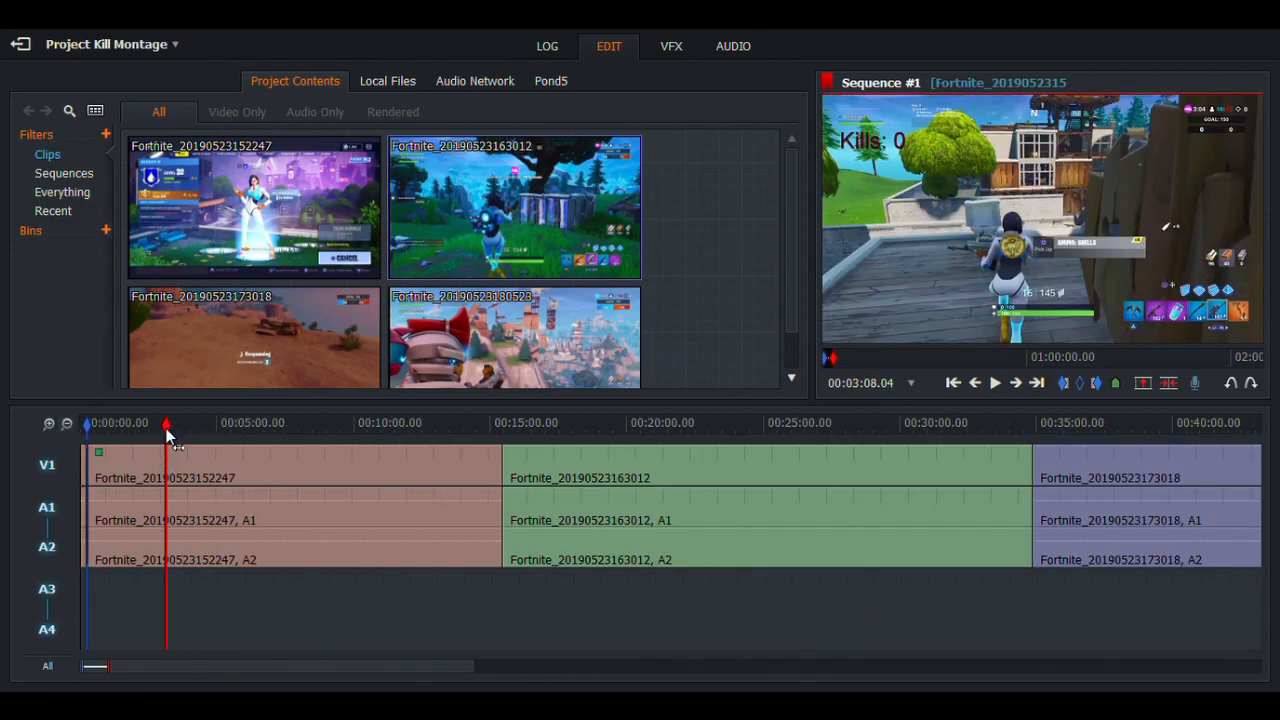
pyautogui.moveTo(167, 433); pyautogui.dragTo(271, 434)
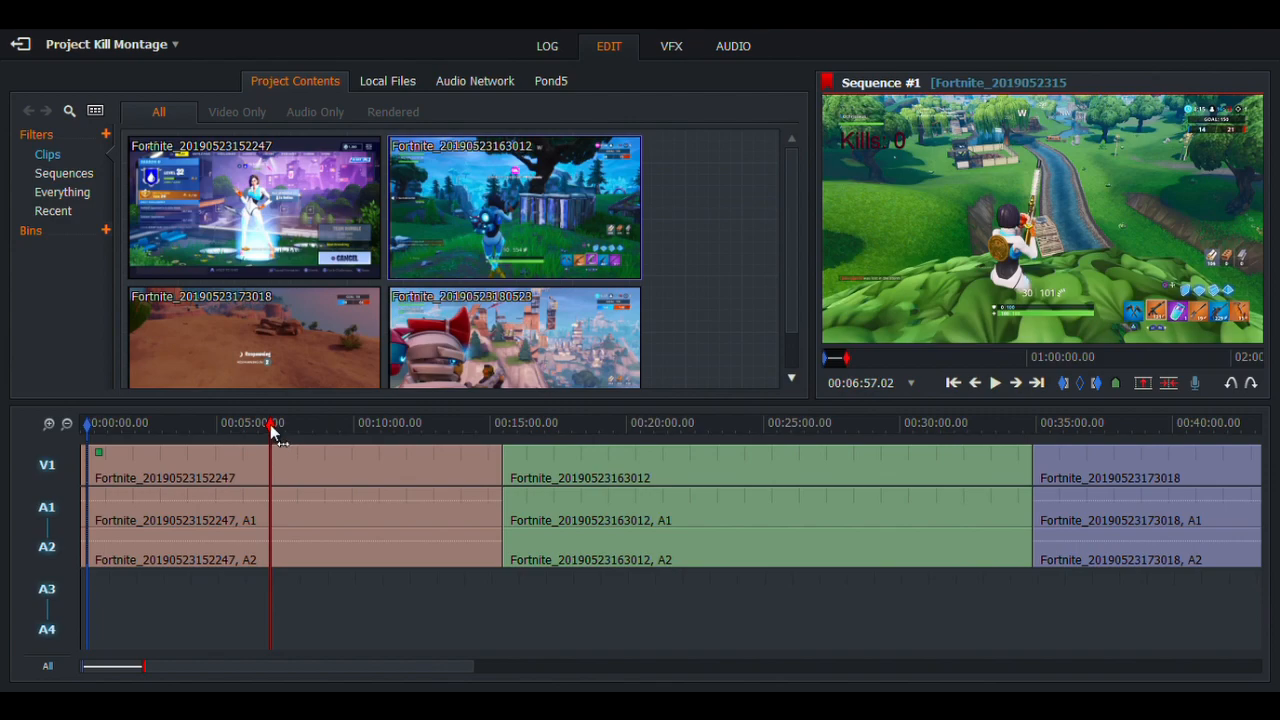
pyautogui.moveTo(272, 430); pyautogui.dragTo(254, 424)
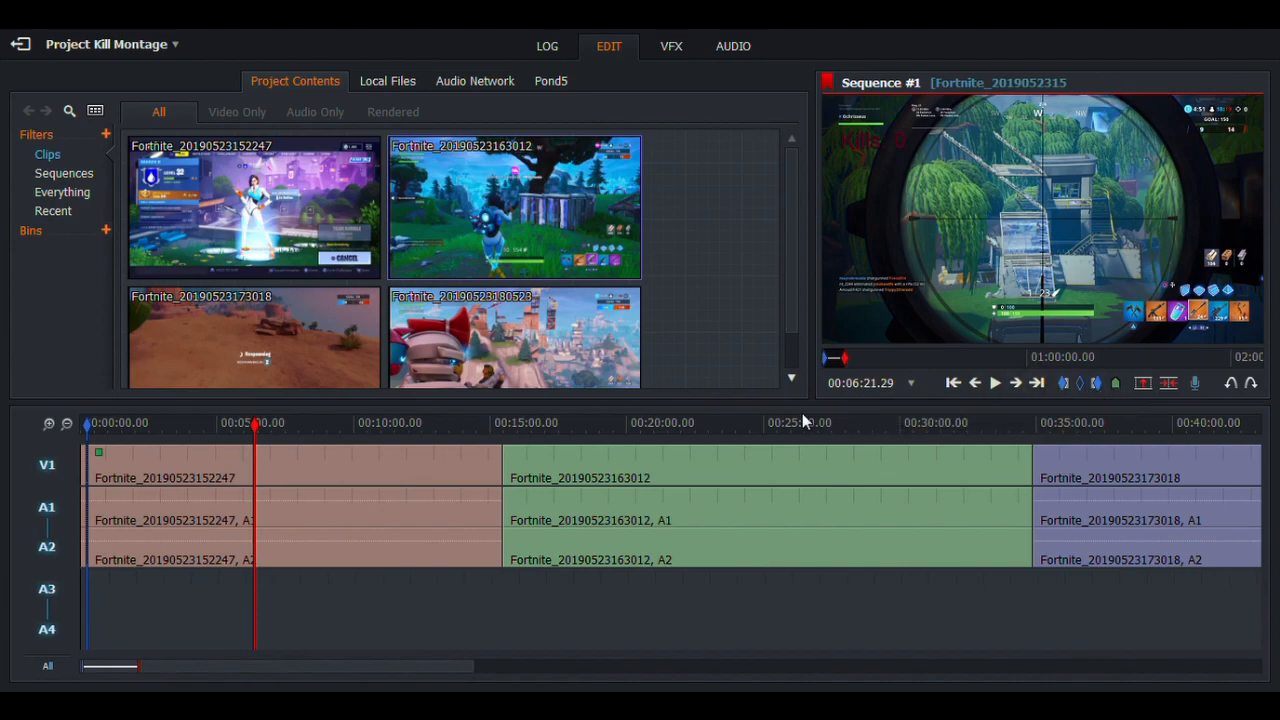
pyautogui.click(679, 49)
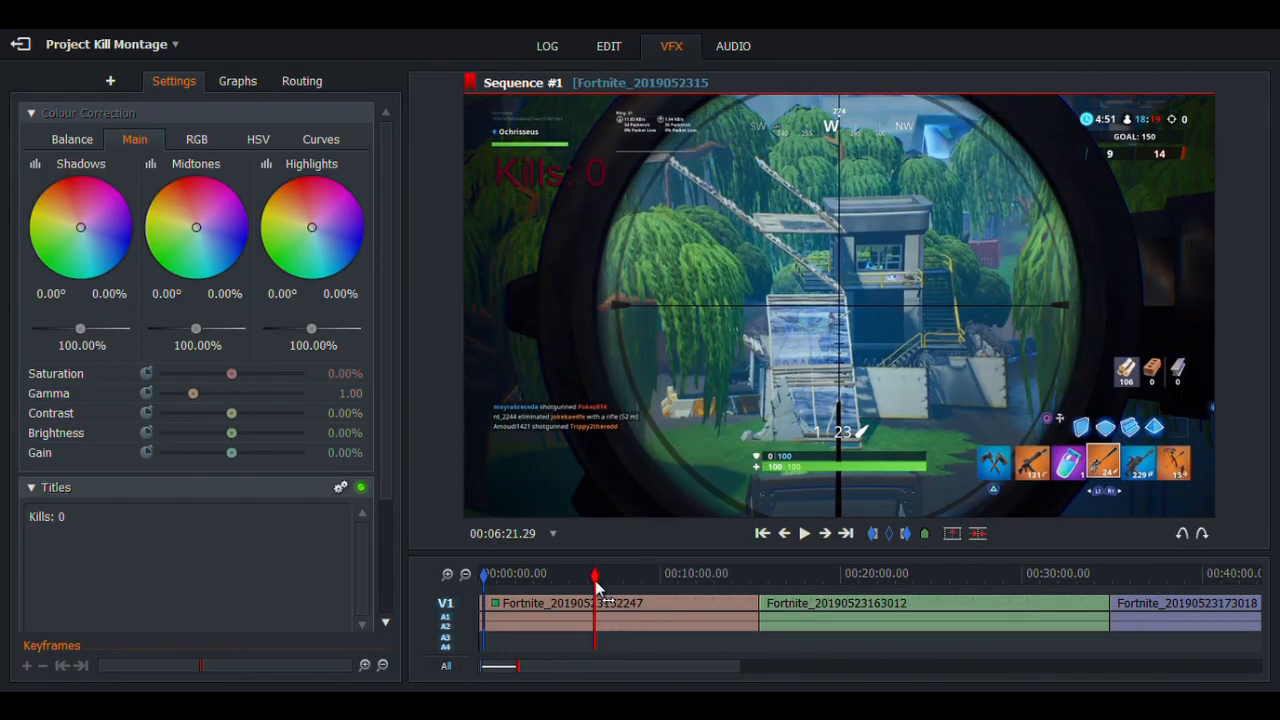
pyautogui.moveTo(597, 585)
pyautogui.mouseDown()
pyautogui.moveTo(611, 587)
pyautogui.moveTo(600, 582)
pyautogui.mouseUp()
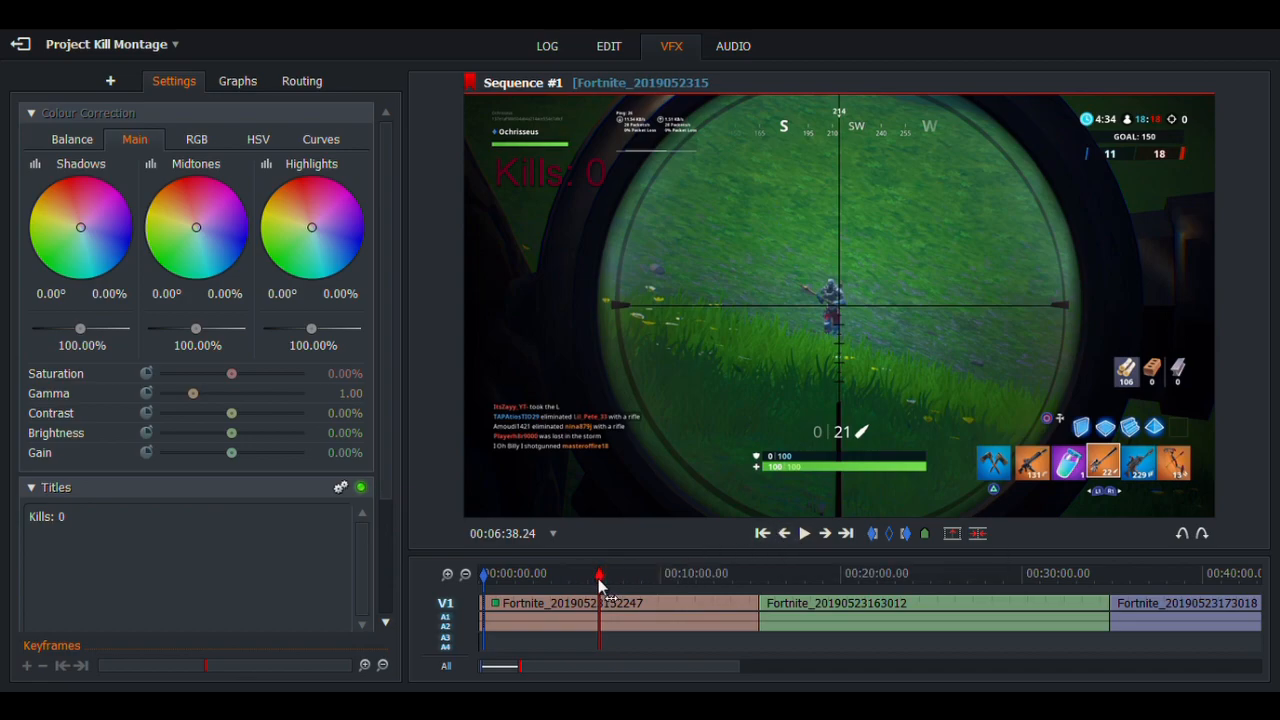
pyautogui.moveTo(599, 578); pyautogui.dragTo(595, 578)
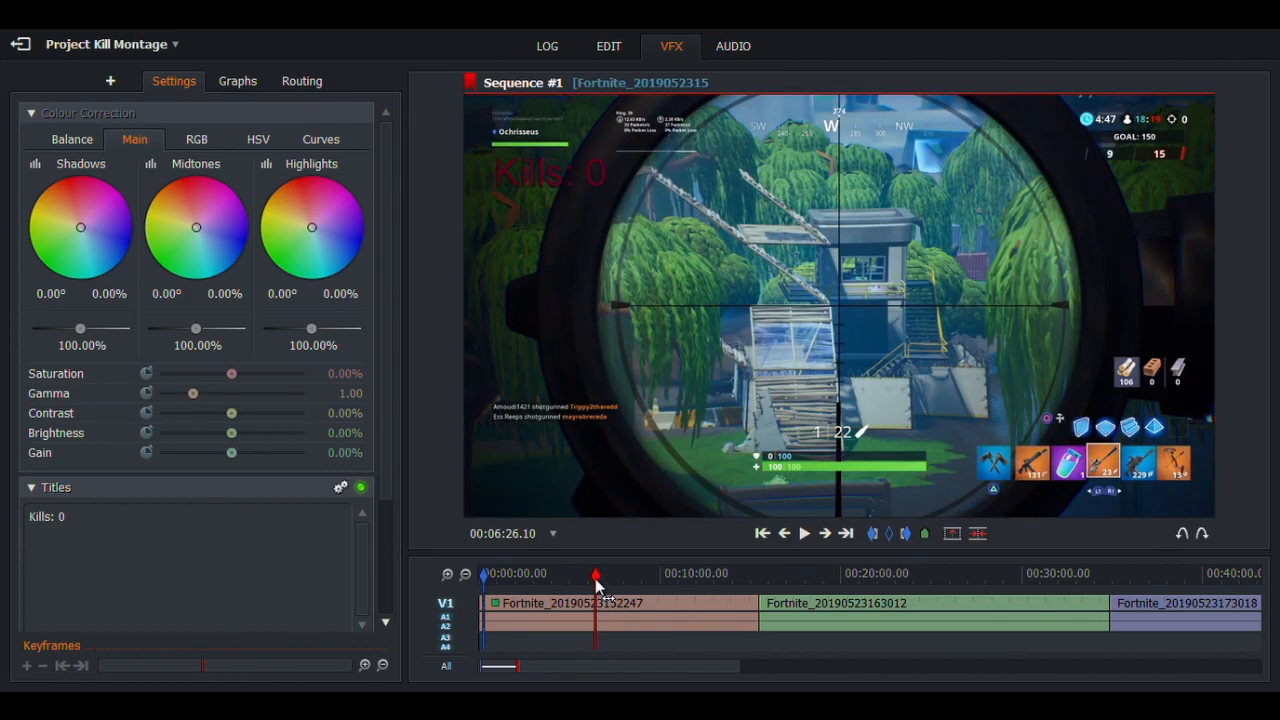
pyautogui.click(978, 534)
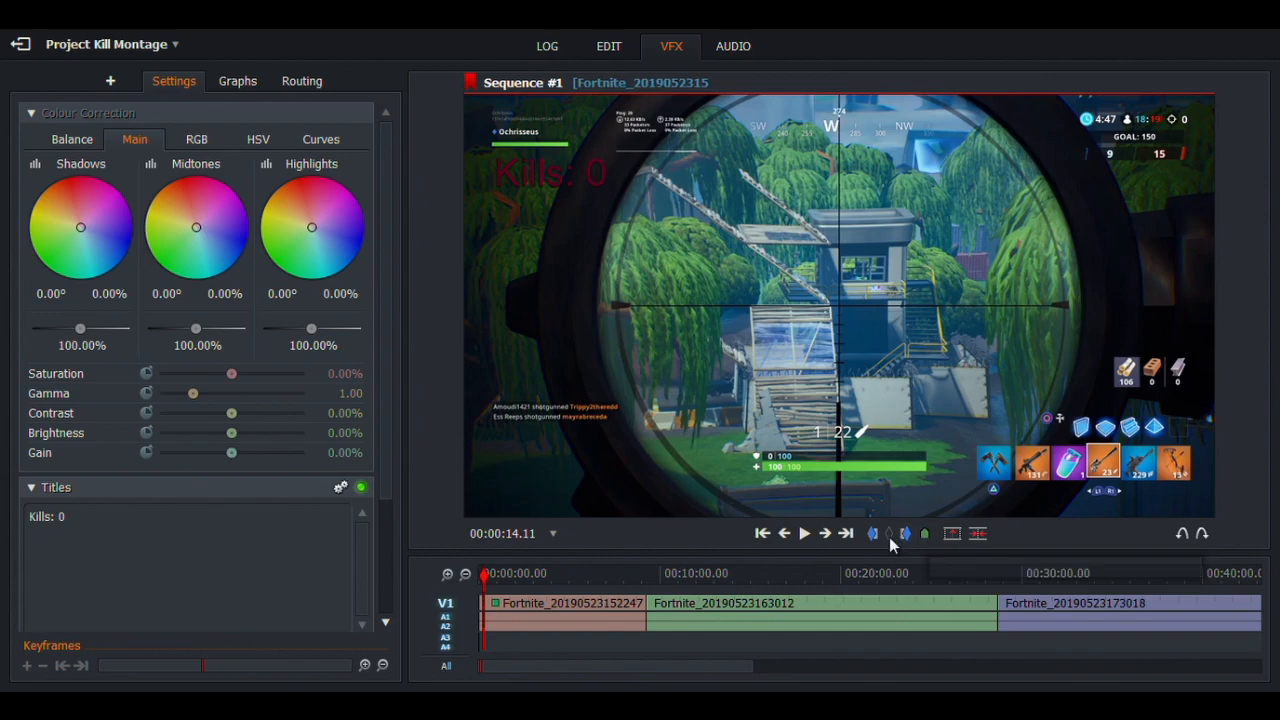
# Play the footage after the cut, mark the range from 00:00:14.11 to 00:00:31.08 and delete it, closing the gap
pyautogui.click(804, 534)
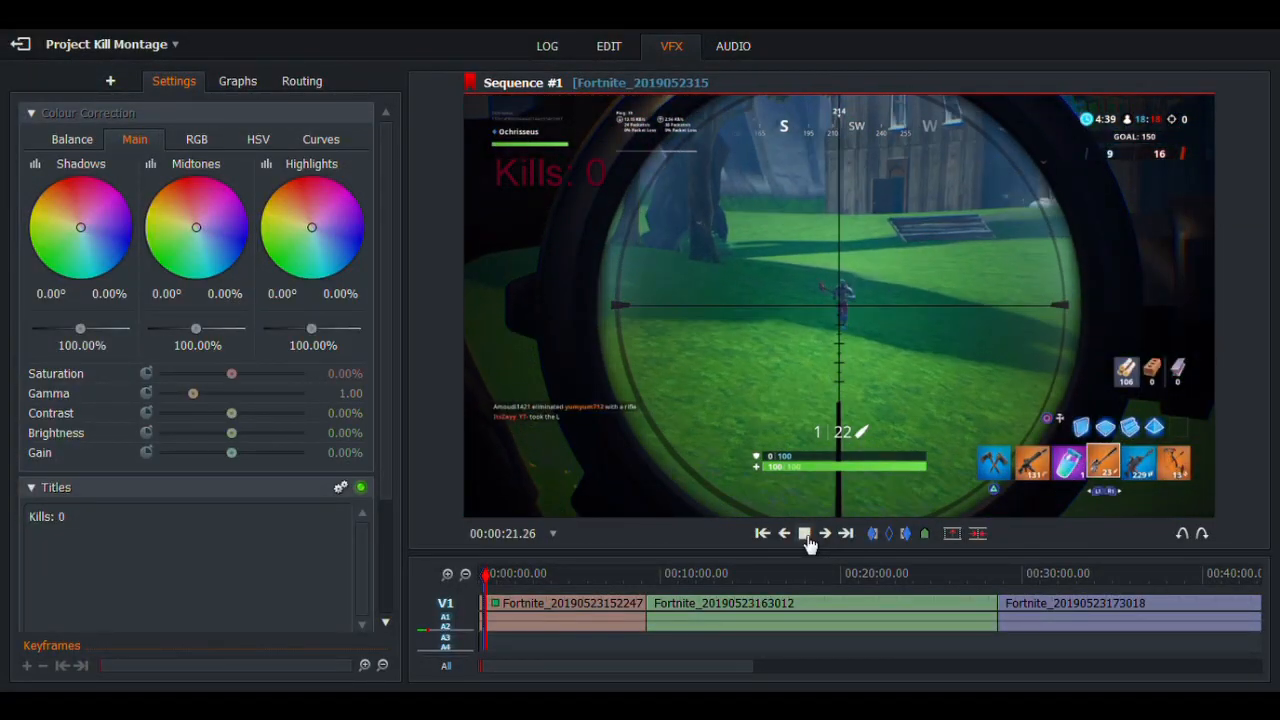
pyautogui.click(806, 535)
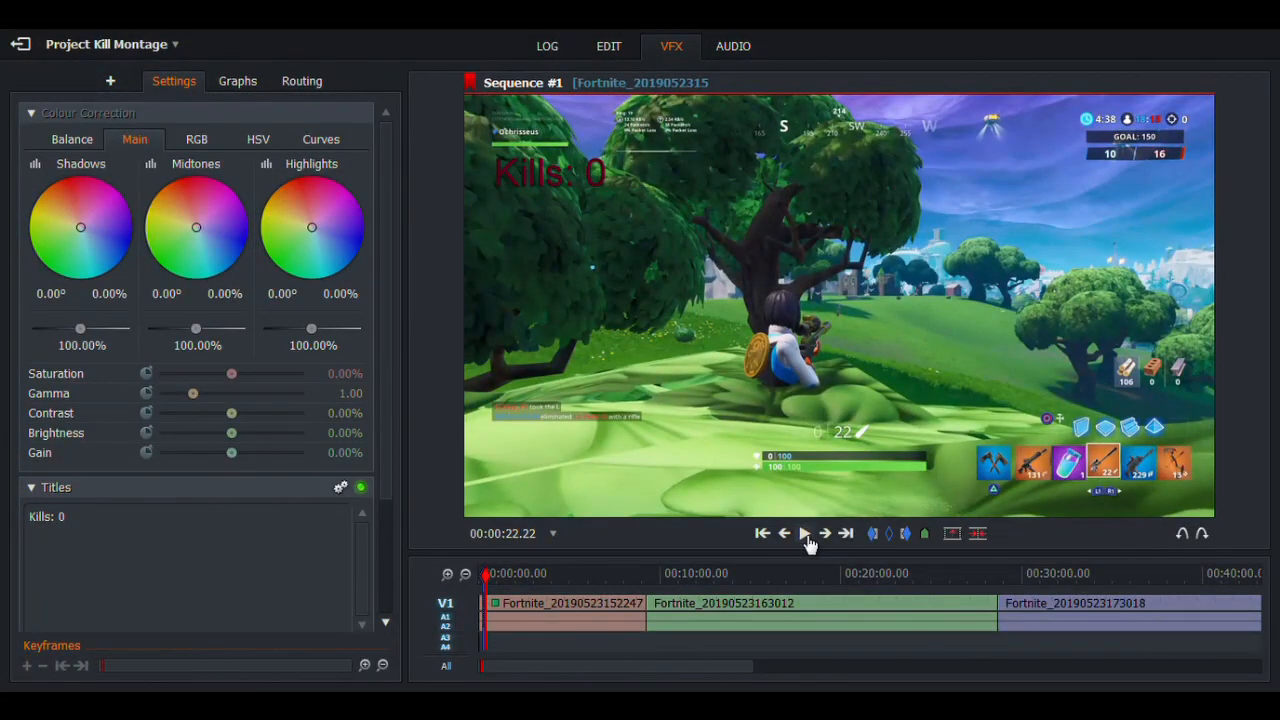
pyautogui.click(448, 576)
pyautogui.click(448, 576)
pyautogui.click(448, 576)
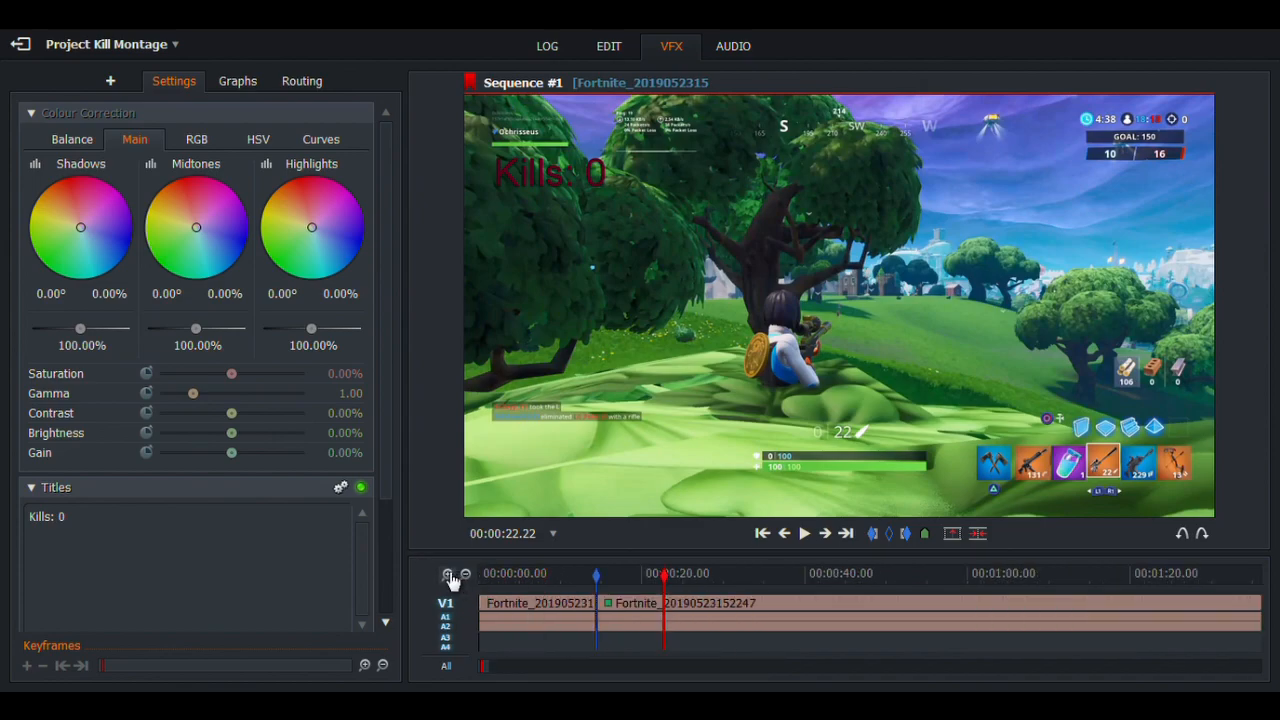
pyautogui.click(448, 576)
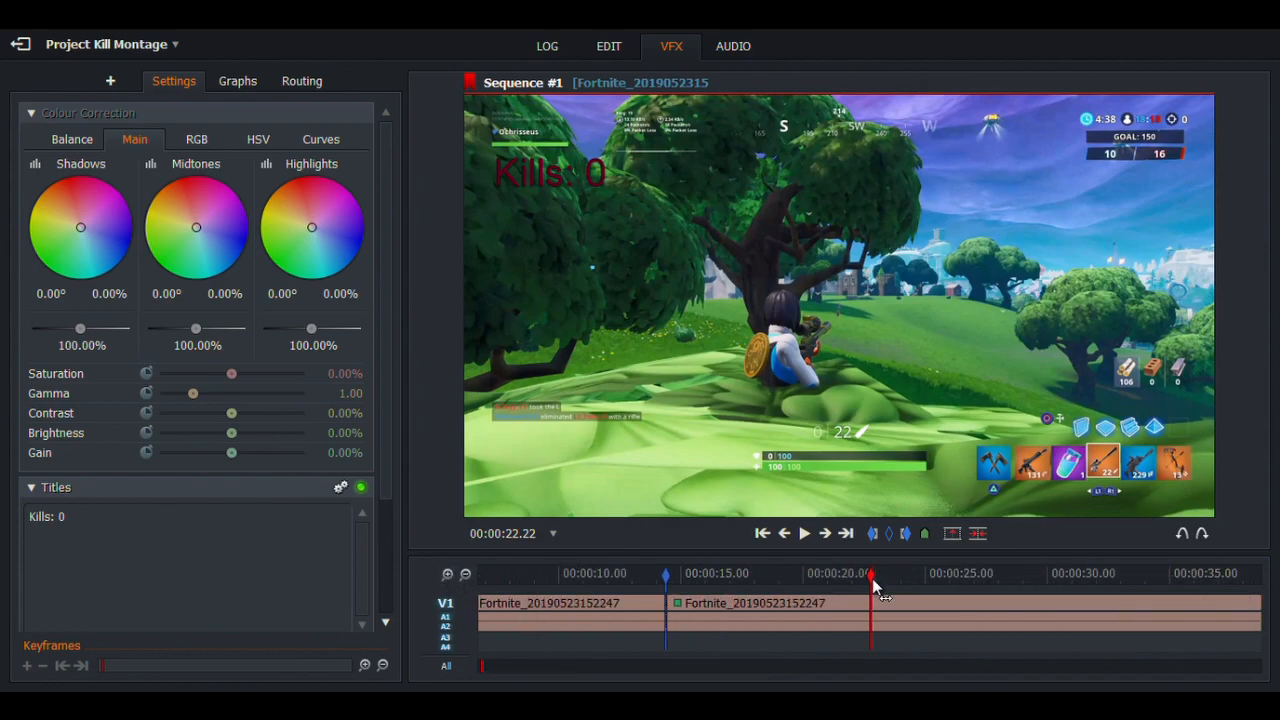
pyautogui.moveTo(872, 577); pyautogui.dragTo(1078, 622)
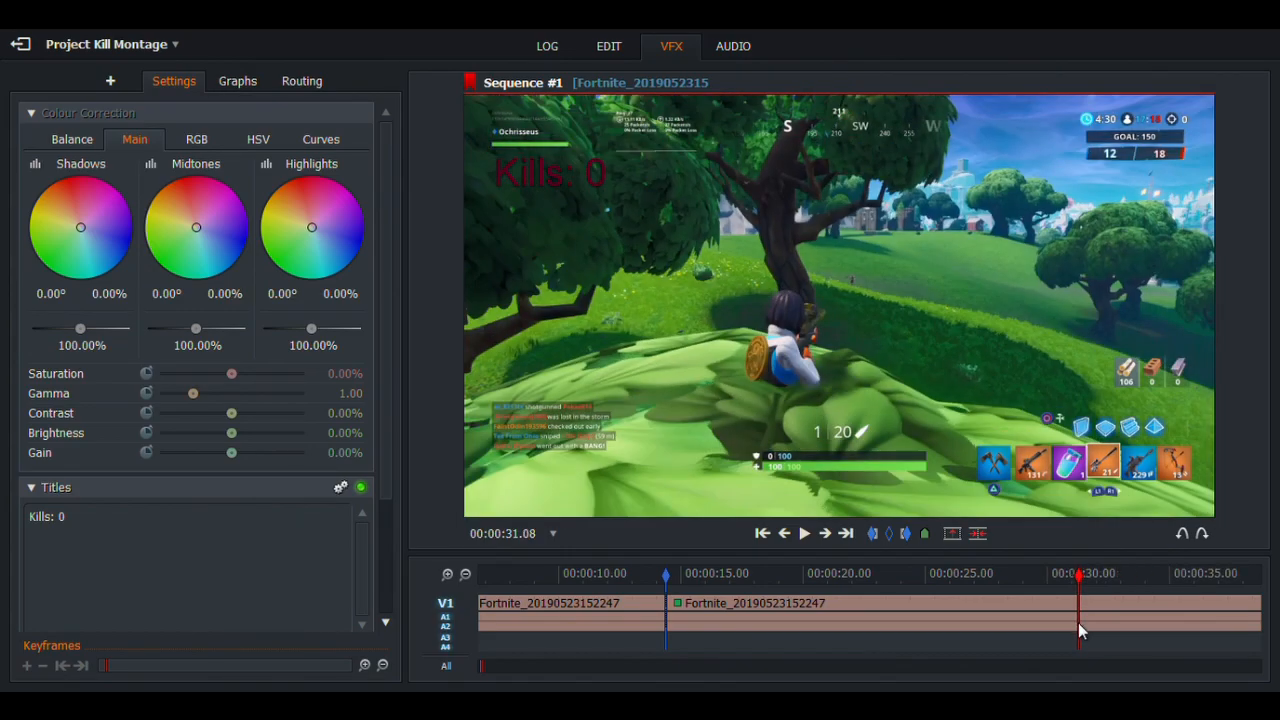
pyautogui.click(979, 535)
# Play to the first elimination at 00:00:16.23 and split the clip there on all tracks
pyautogui.click(805, 534)
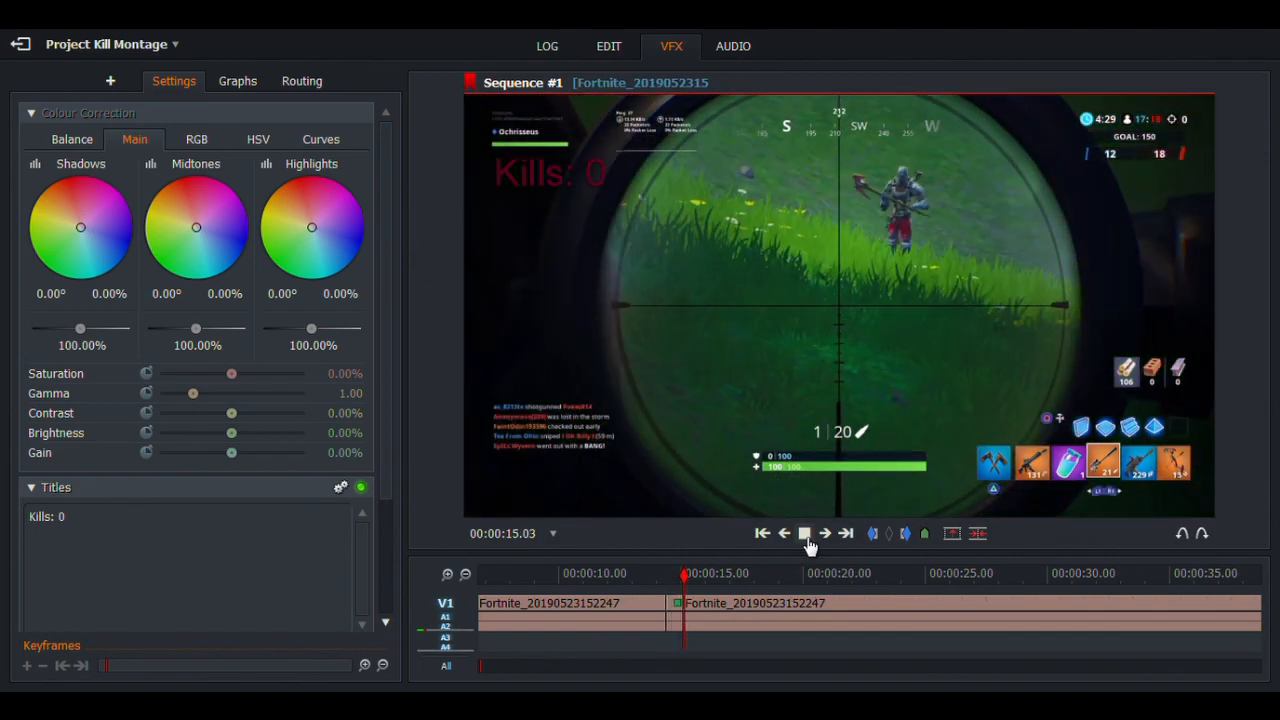
pyautogui.click(808, 541)
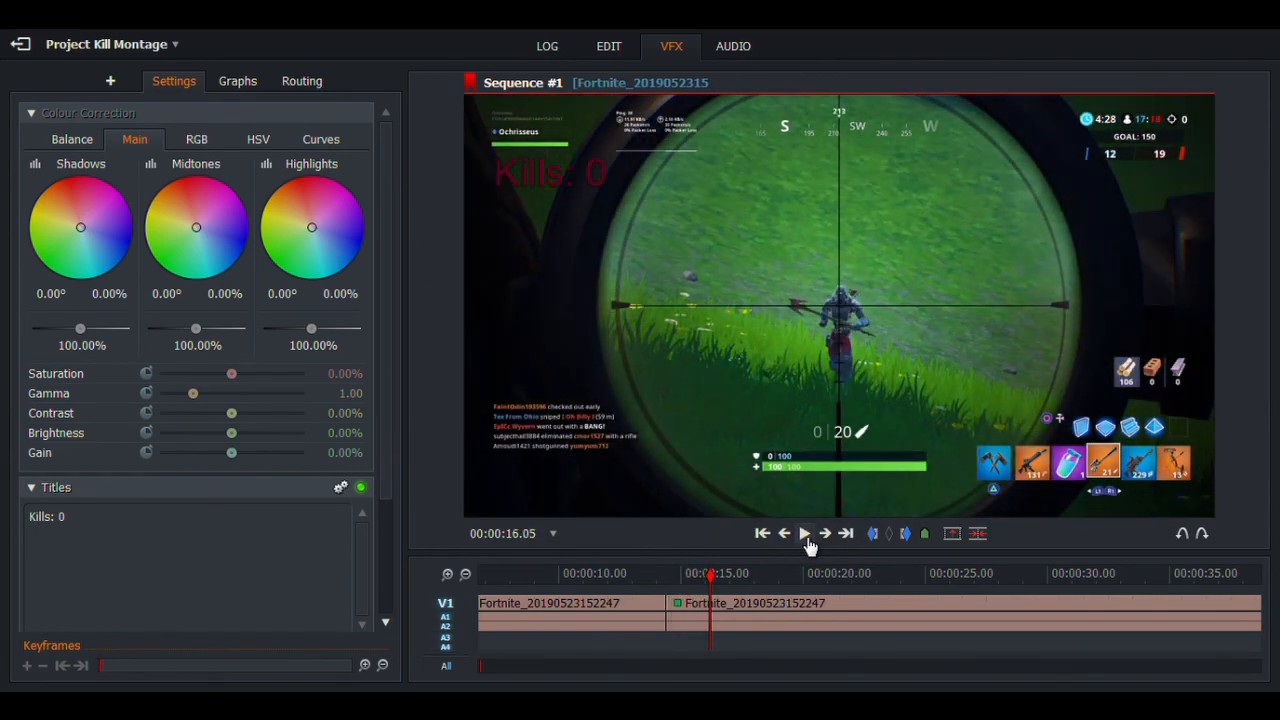
pyautogui.click(808, 540)
pyautogui.click(808, 540)
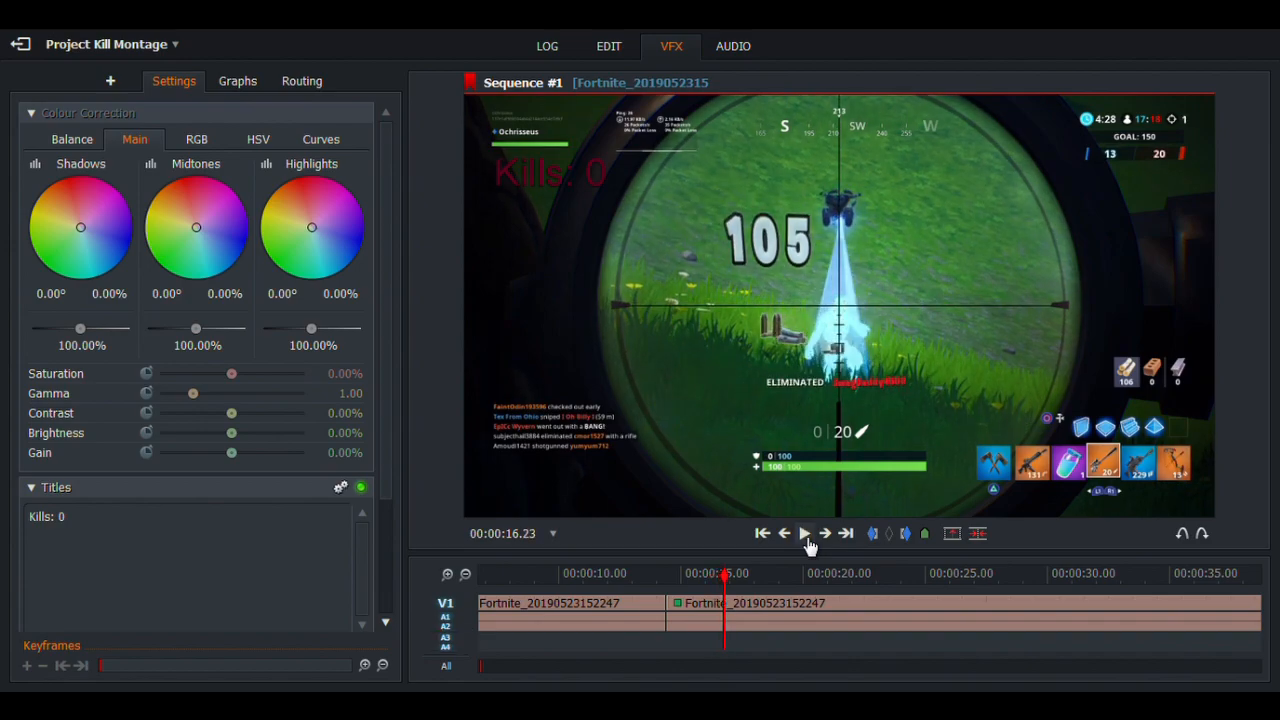
pyautogui.click(987, 543)
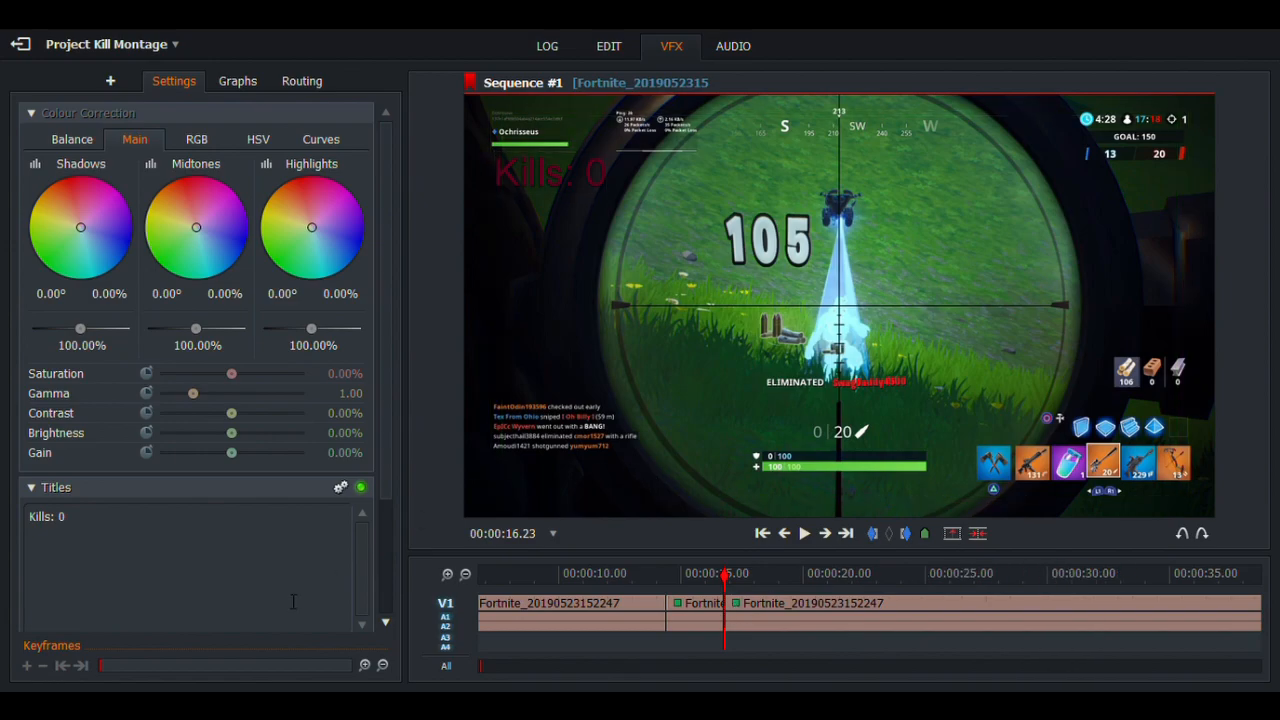
# Change the title on the section after the 00:00:16.23 cut to "Kills: 1" and scrub across the cuts to check it
pyautogui.click(133, 557)
pyautogui.press('BackSpace')
pyautogui.write('1')
pyautogui.click(660, 585)
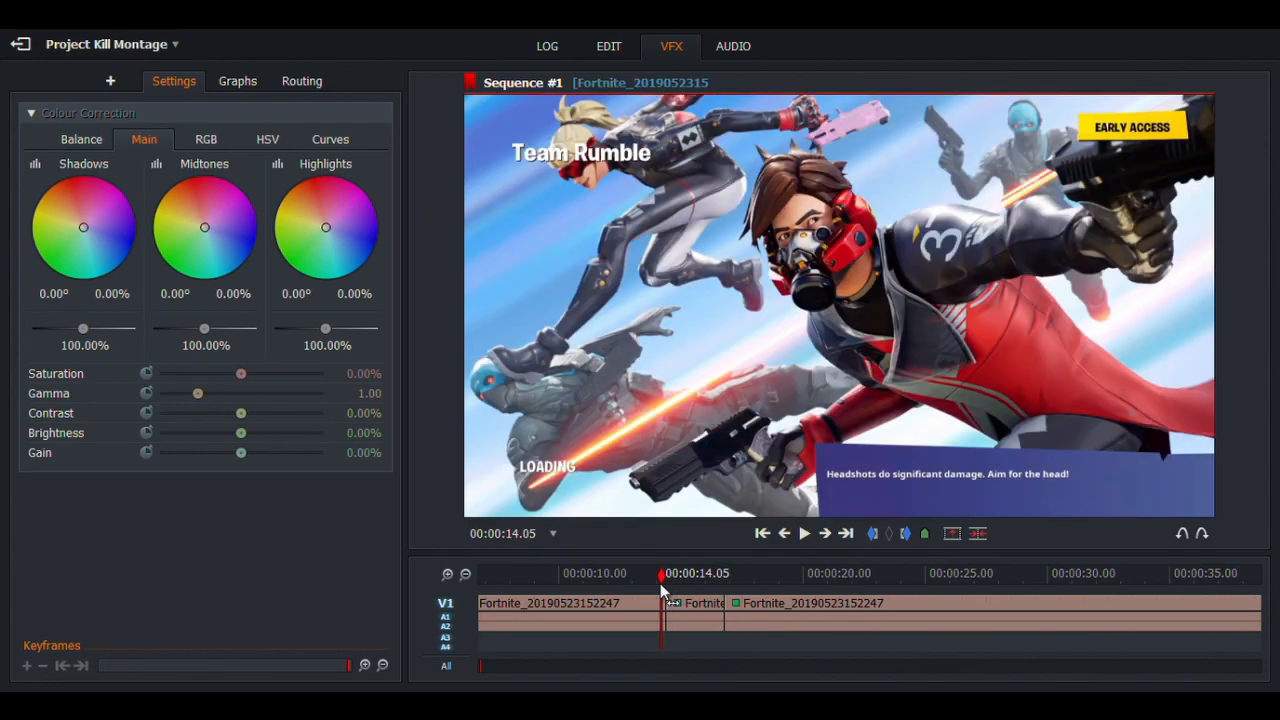
pyautogui.moveTo(660, 583); pyautogui.dragTo(855, 587)
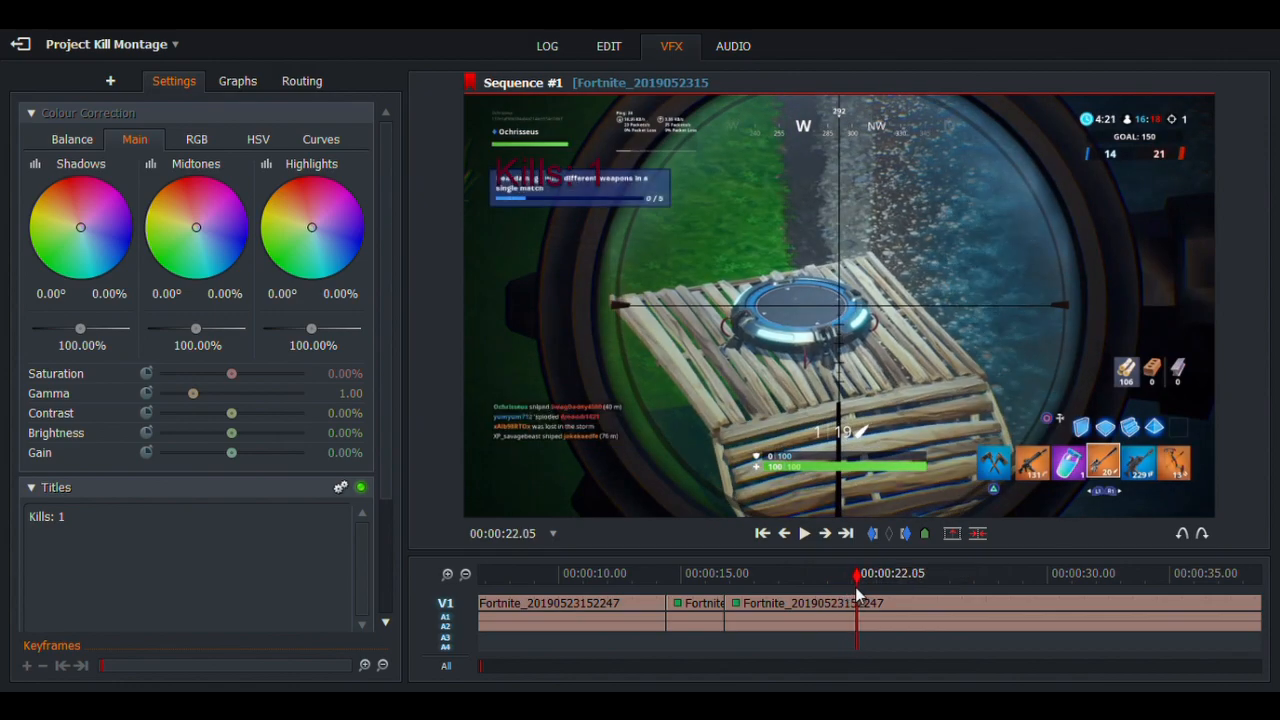
pyautogui.click(466, 576)
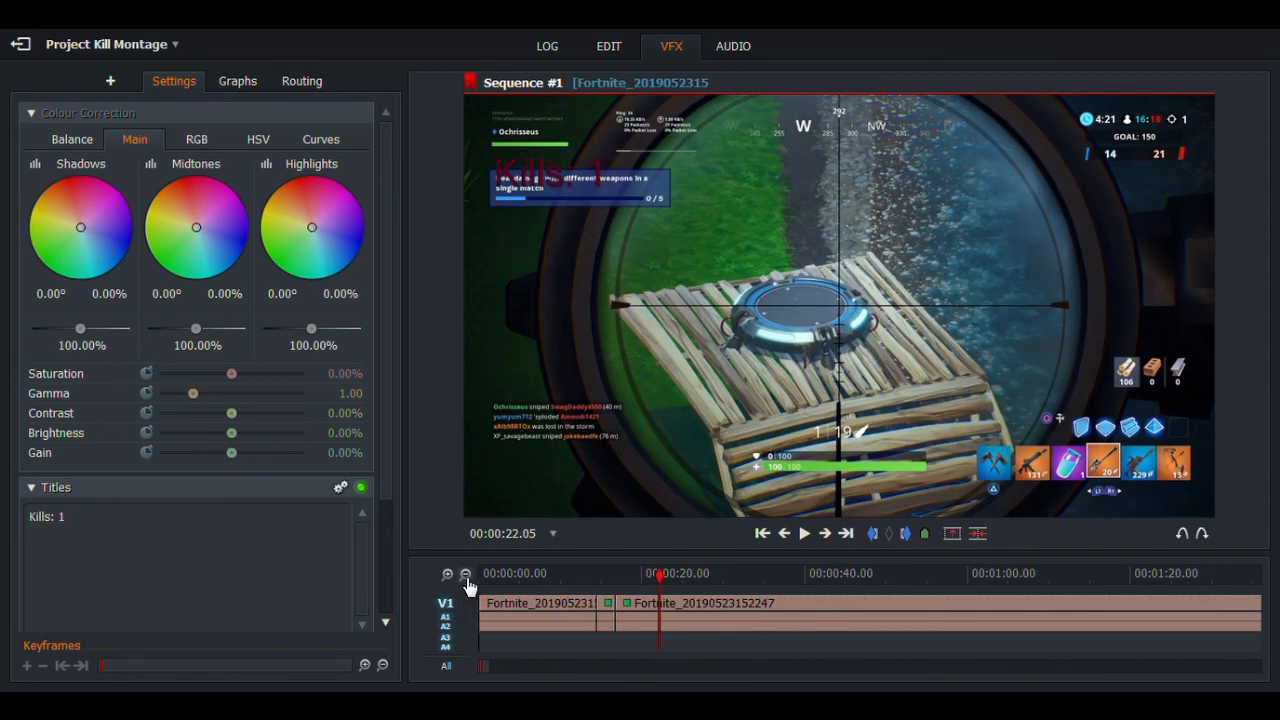
# Turn off automatic track sync for the sequence
pyautogui.click(616, 54)
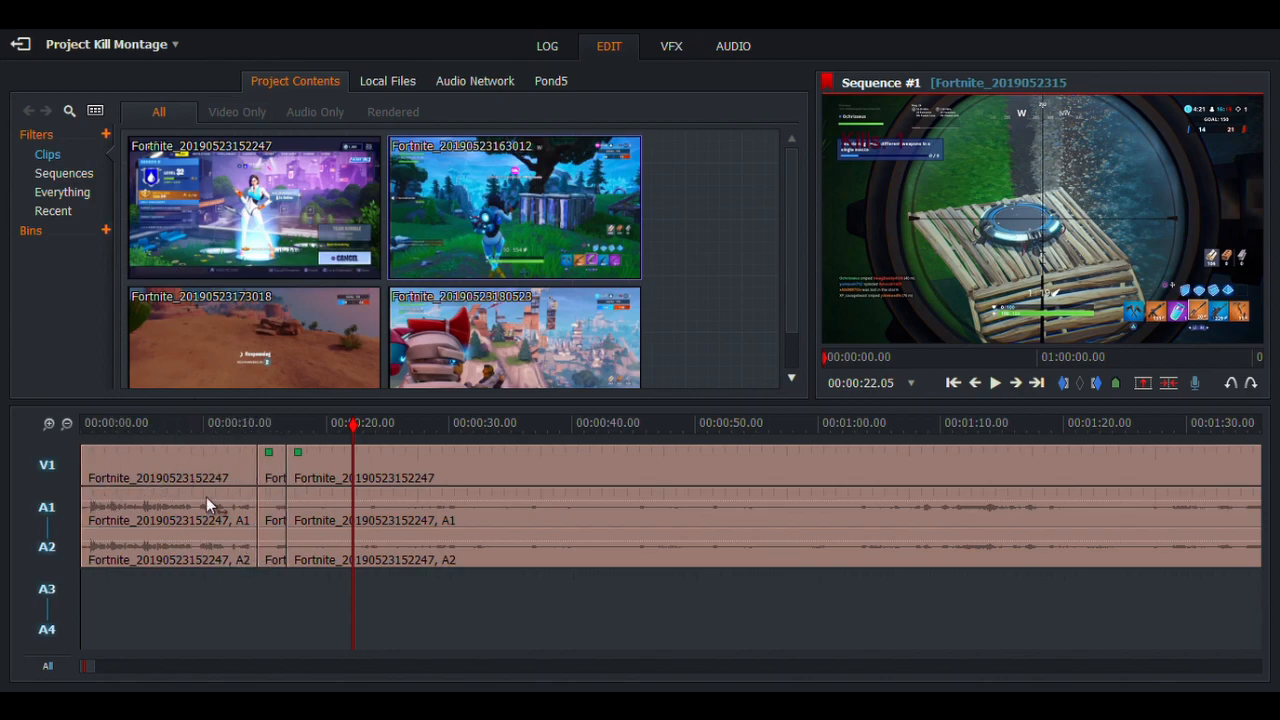
pyautogui.click(67, 424)
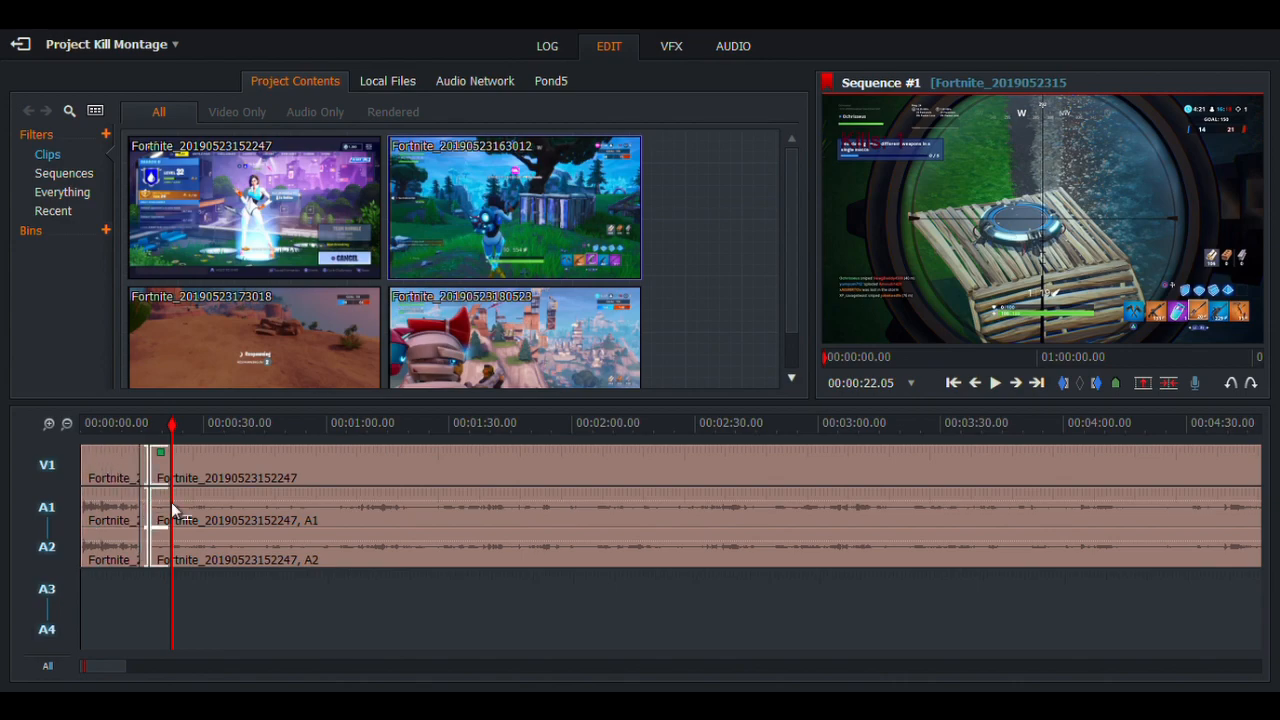
pyautogui.rightClick(283, 601)
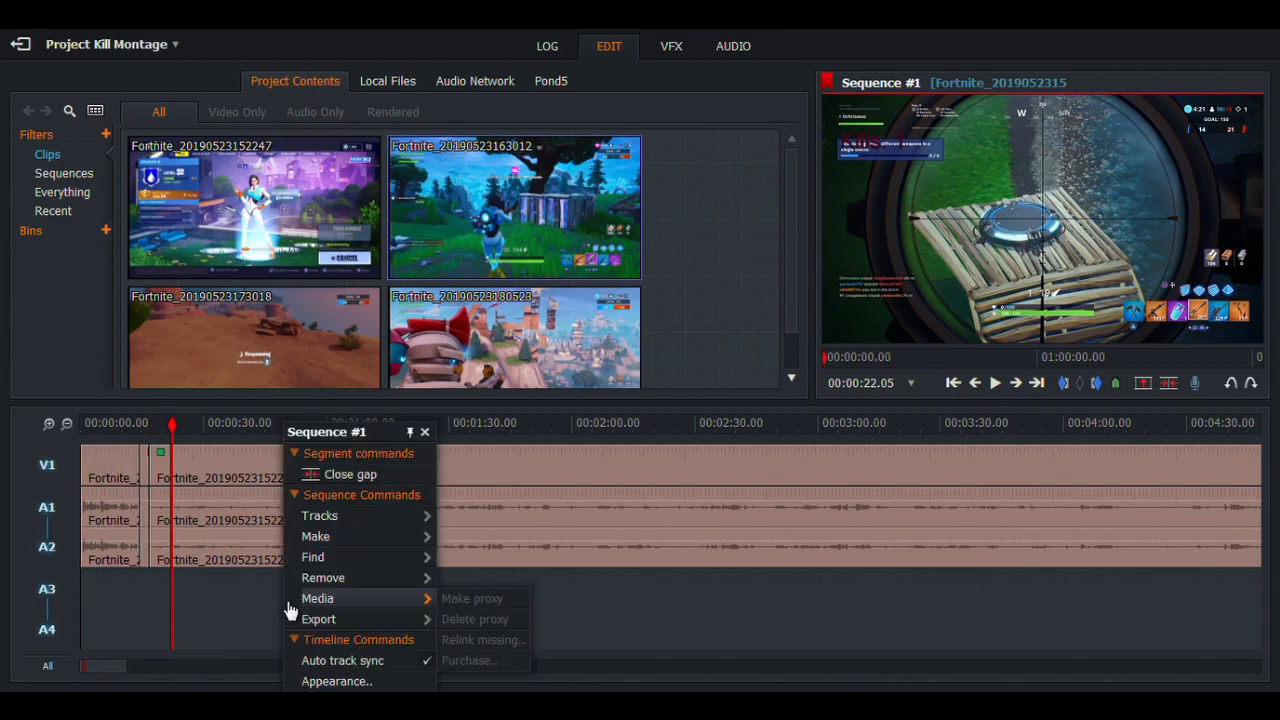
pyautogui.moveTo(377, 431); pyautogui.dragTo(392, 278)
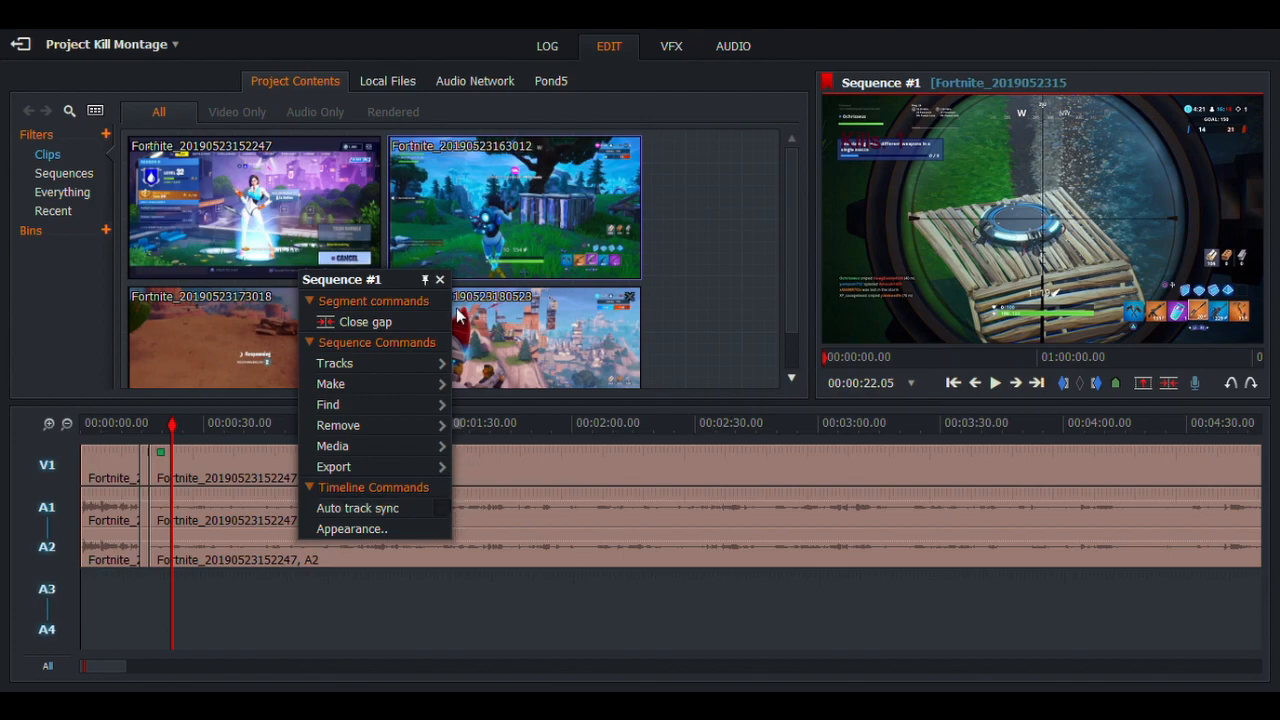
pyautogui.click(440, 279)
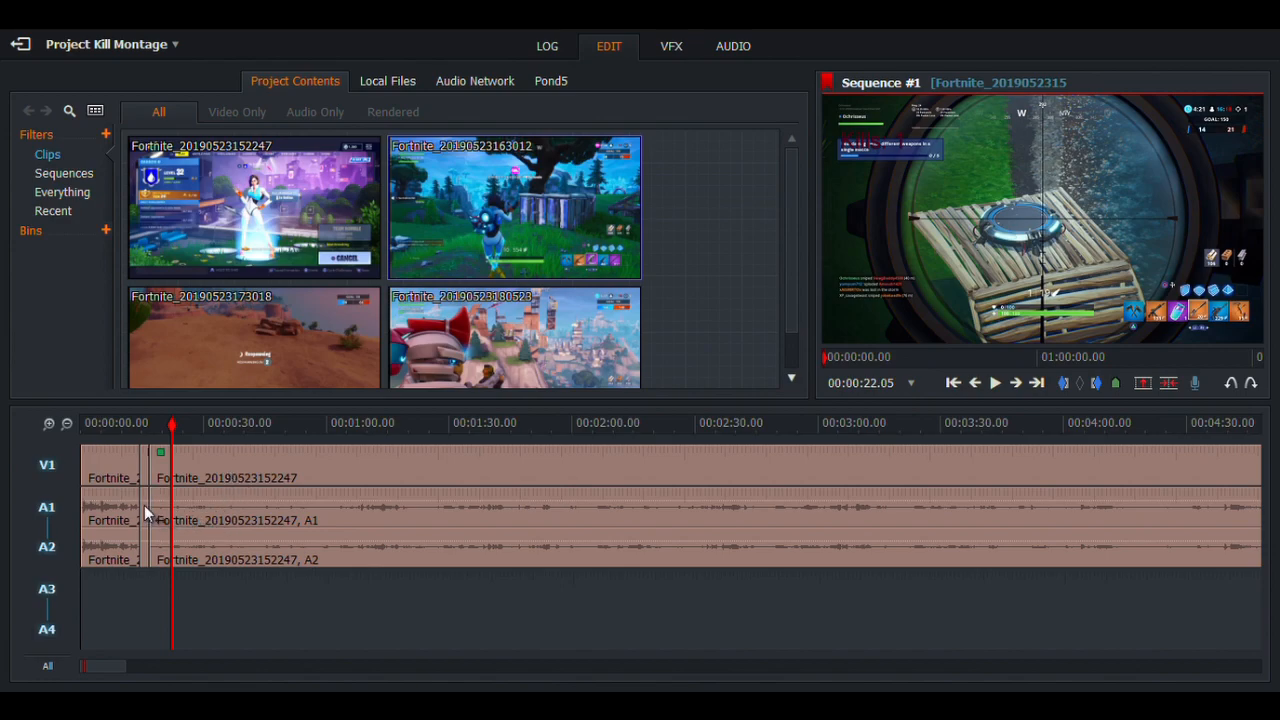
# Try deleting the short A1 audio segment between the cuts at 00:00:14.11 and 00:00:16.23
pyautogui.click(49, 424)
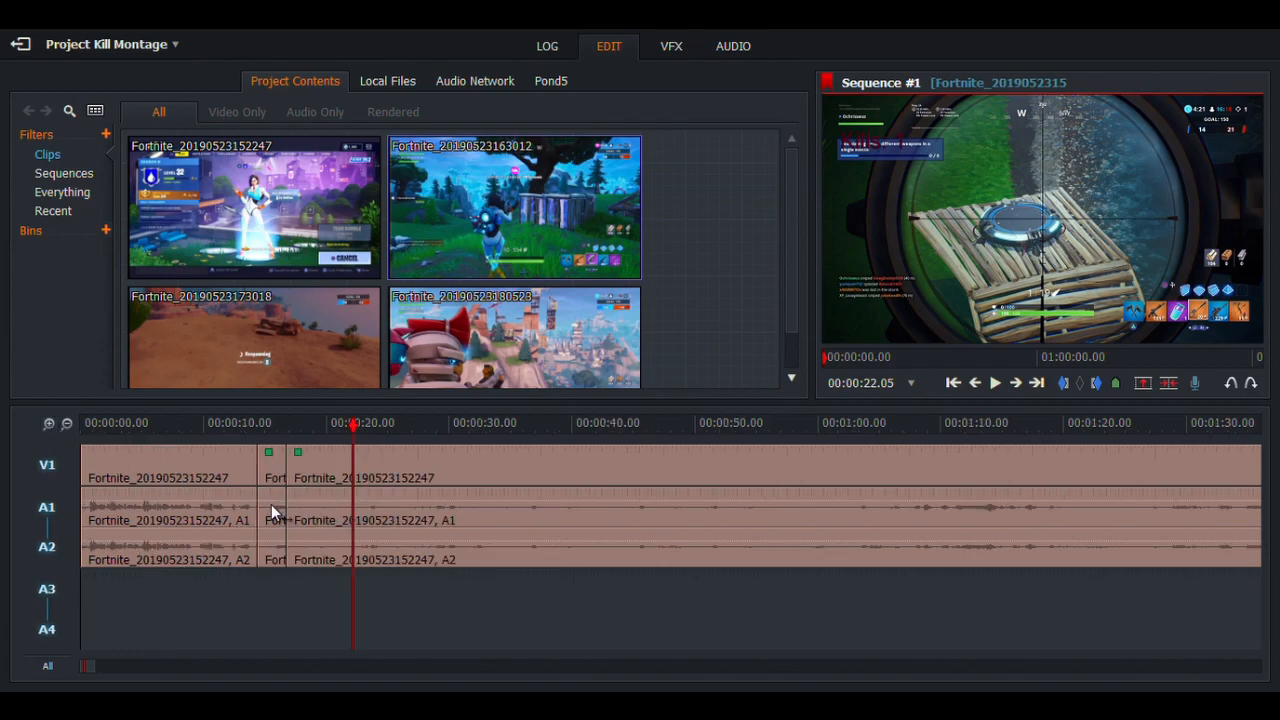
pyautogui.rightClick(271, 504)
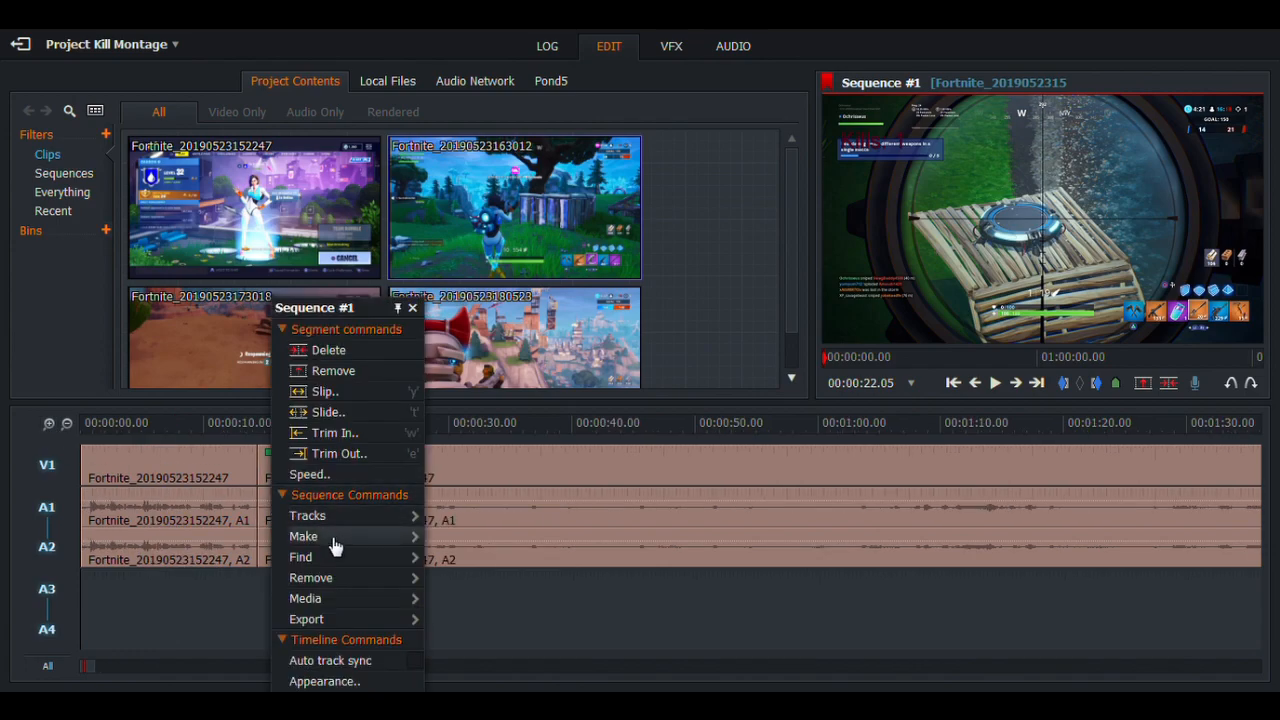
pyautogui.click(358, 354)
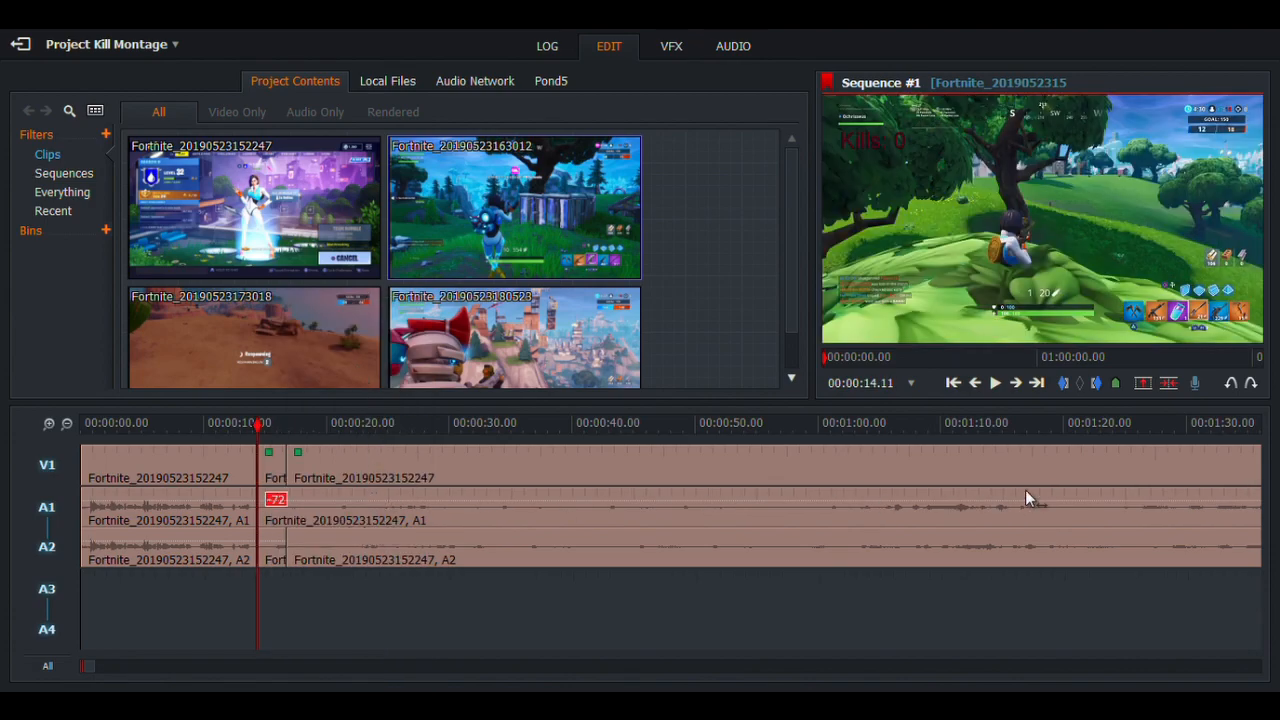
pyautogui.click(1233, 386)
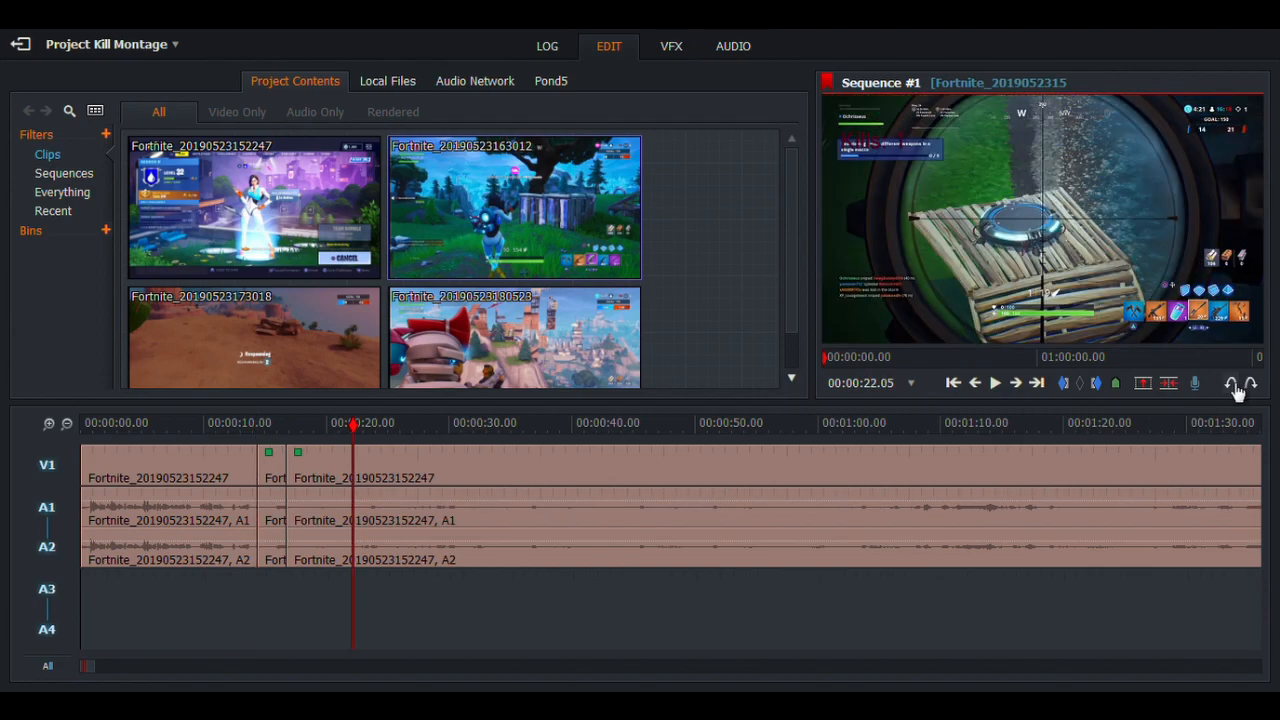
pyautogui.click(48, 423)
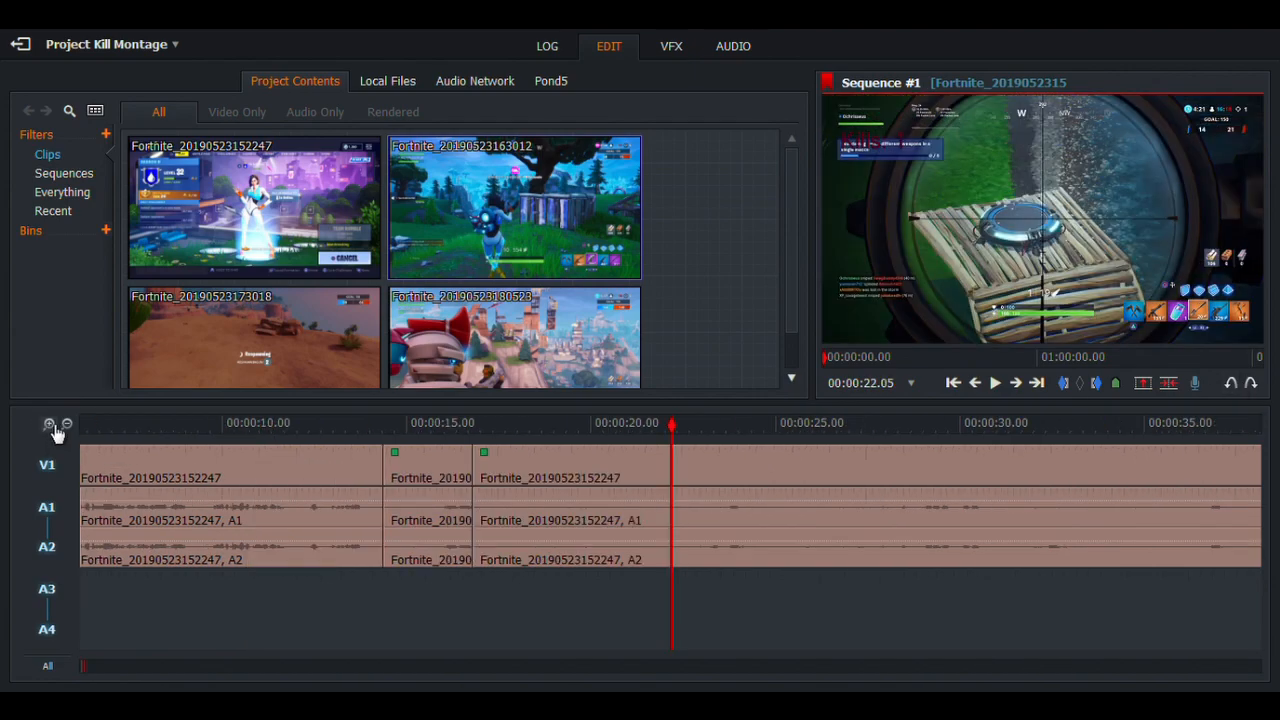
pyautogui.rightClick(428, 524)
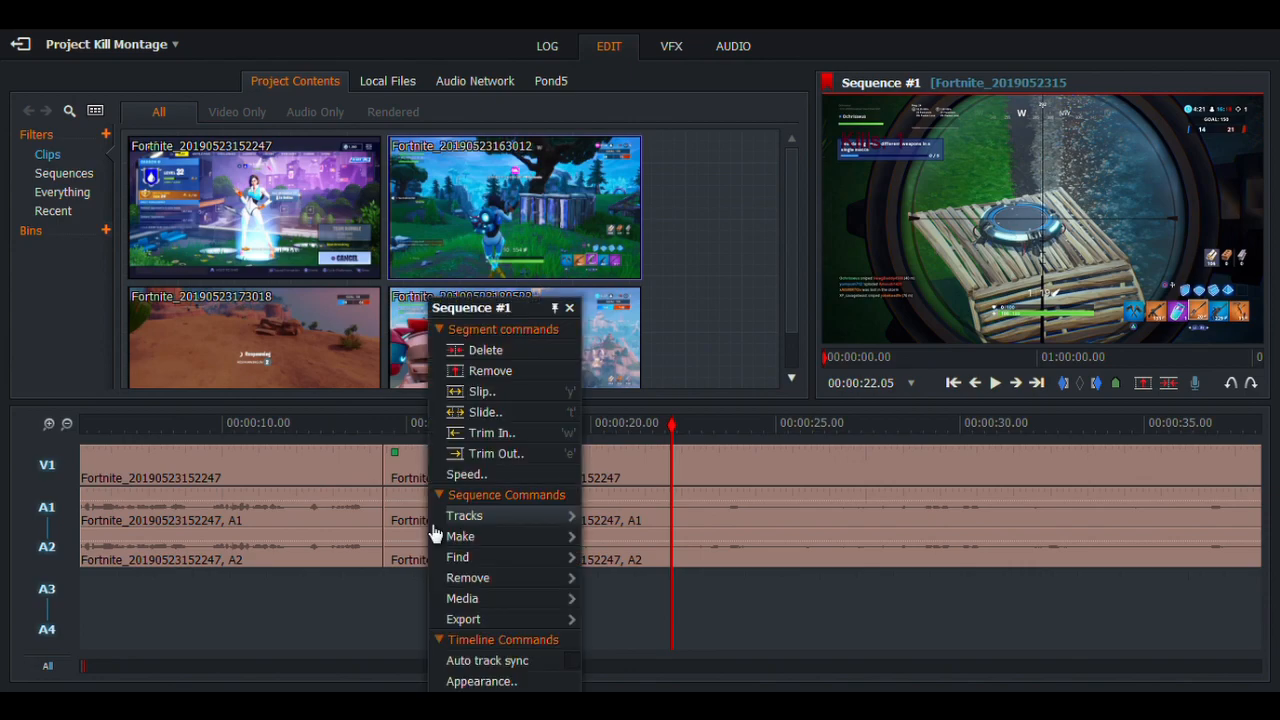
pyautogui.click(508, 353)
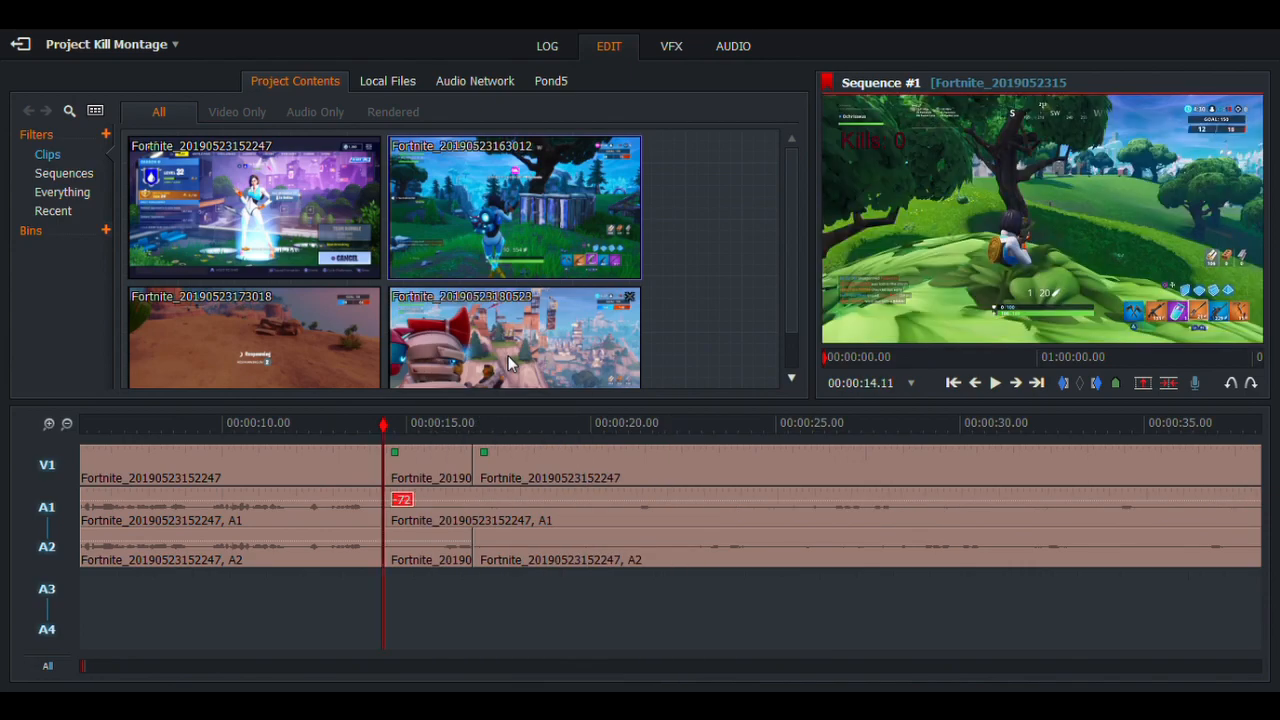
pyautogui.rightClick(555, 524)
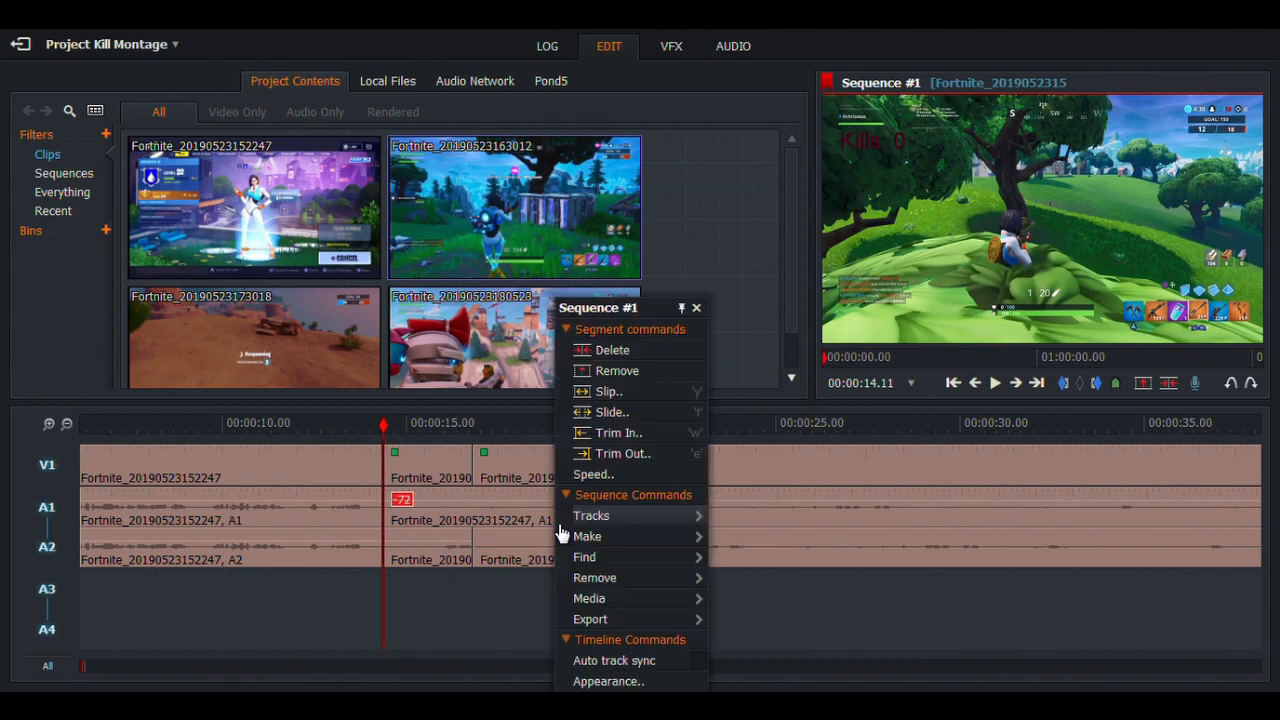
pyautogui.click(636, 358)
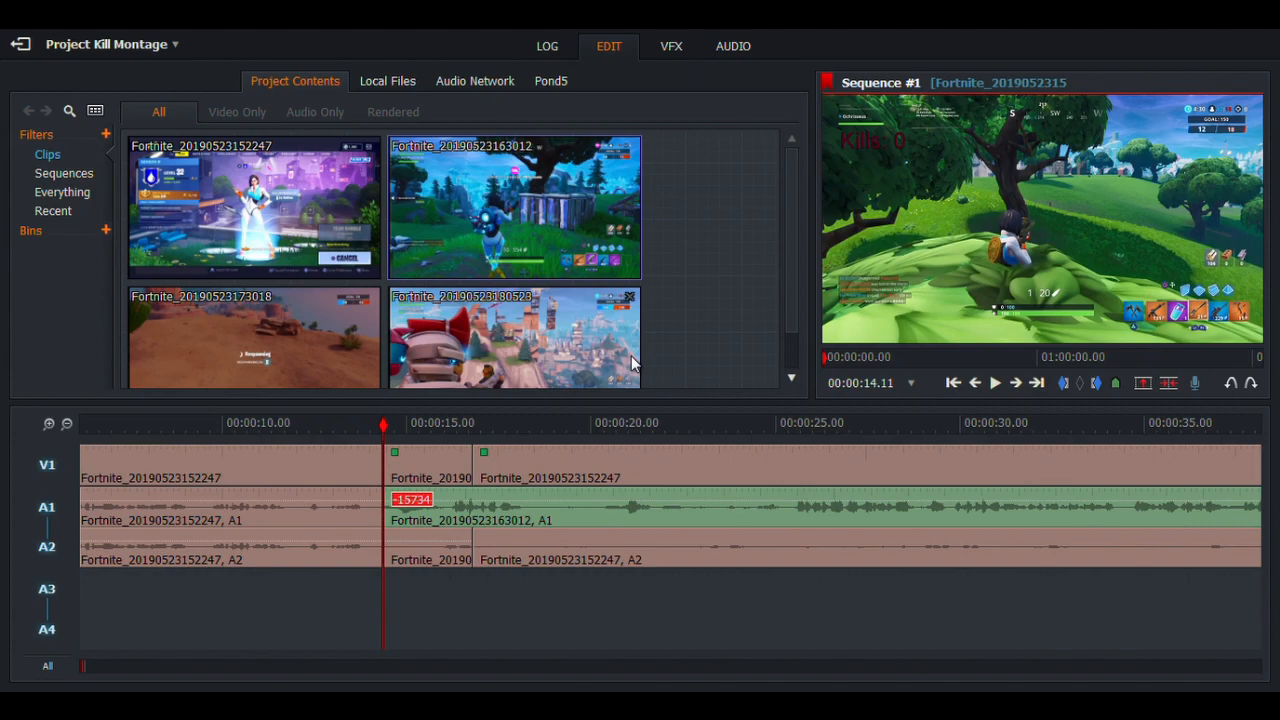
pyautogui.click(68, 424)
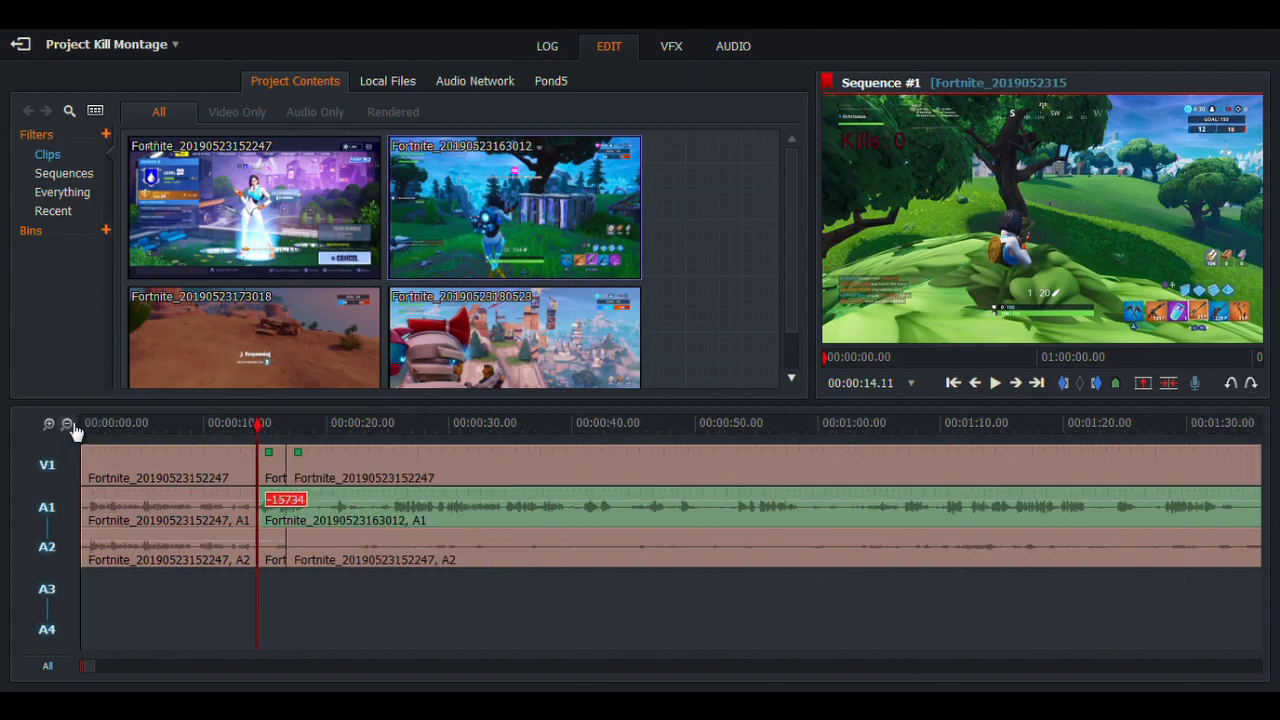
pyautogui.click(67, 424)
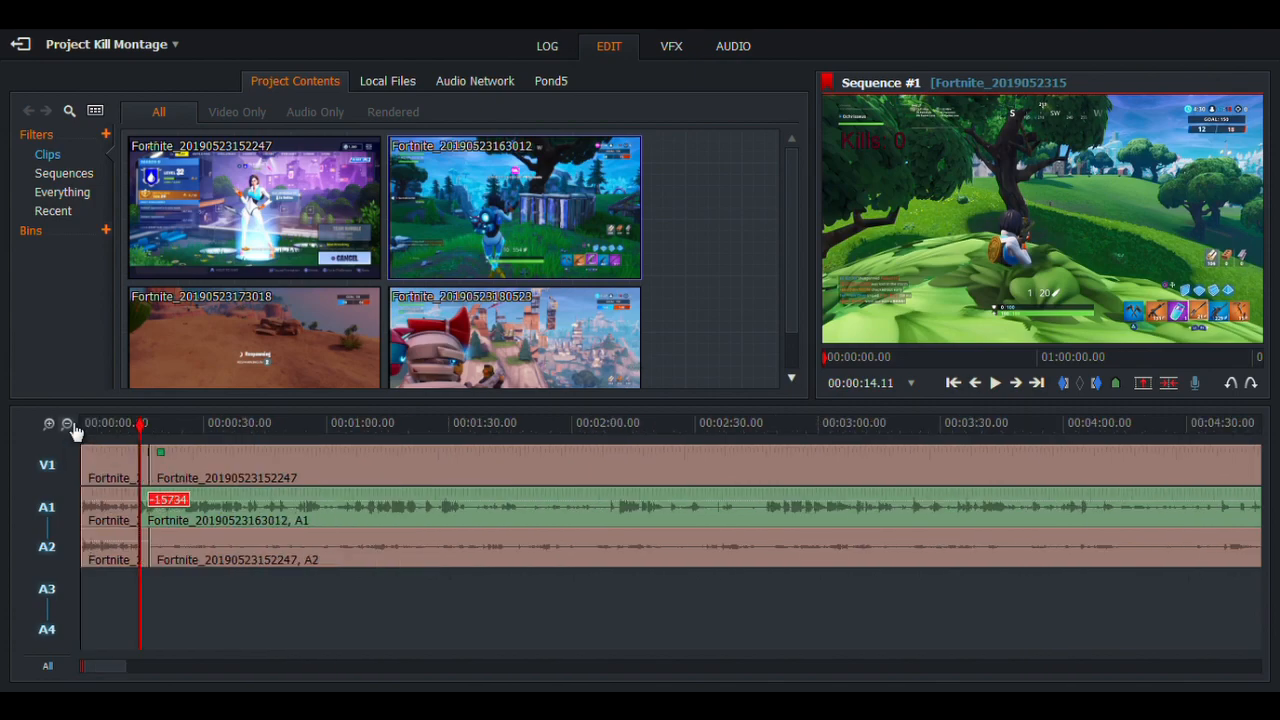
pyautogui.rightClick(240, 546)
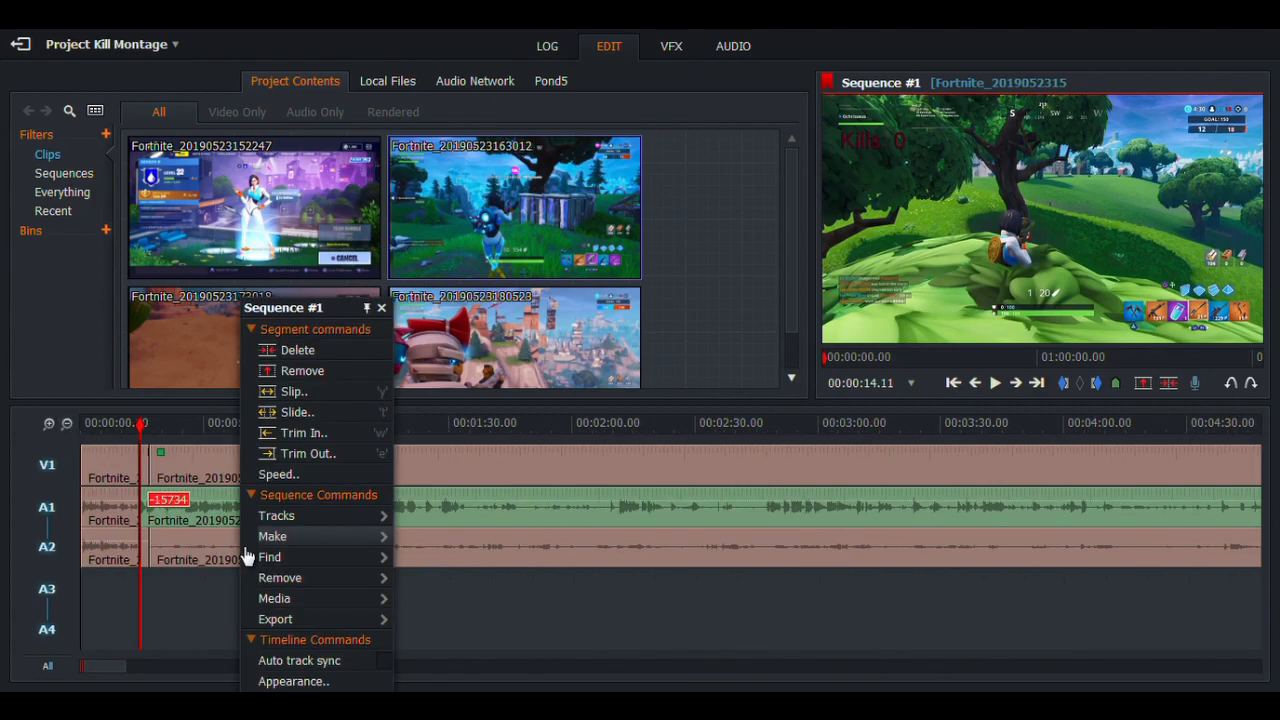
pyautogui.click(326, 352)
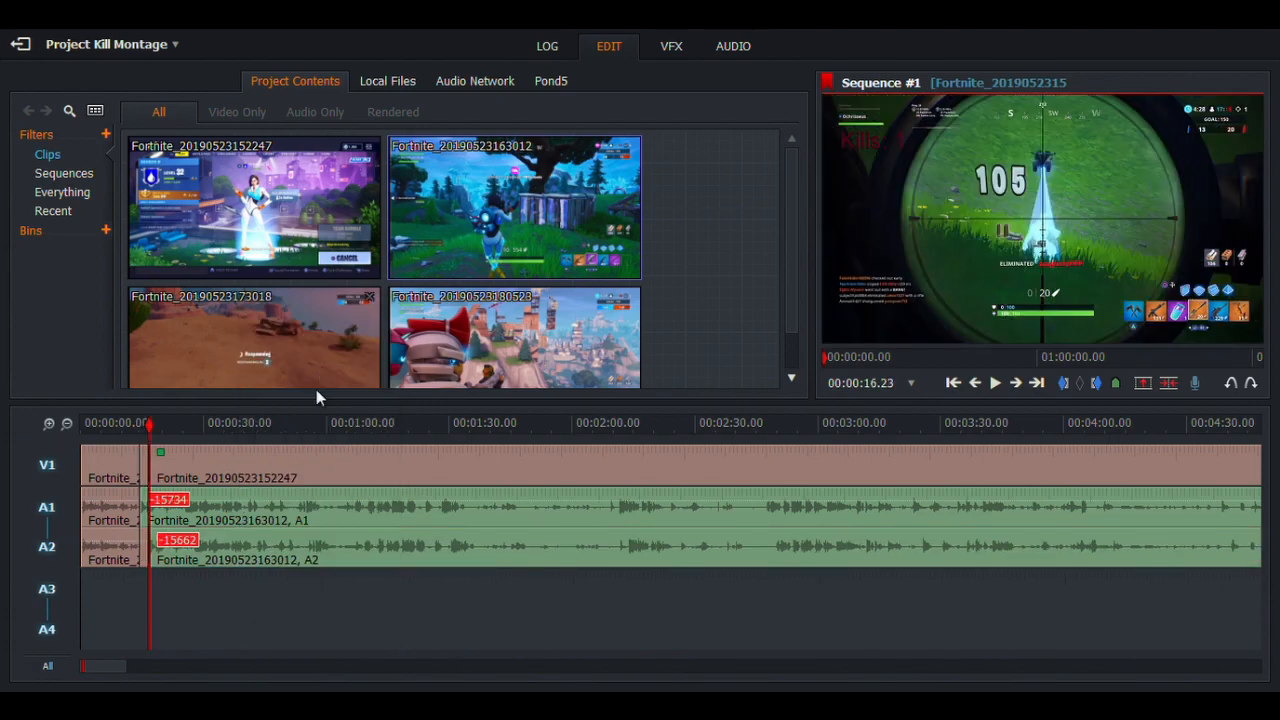
pyautogui.rightClick(317, 523)
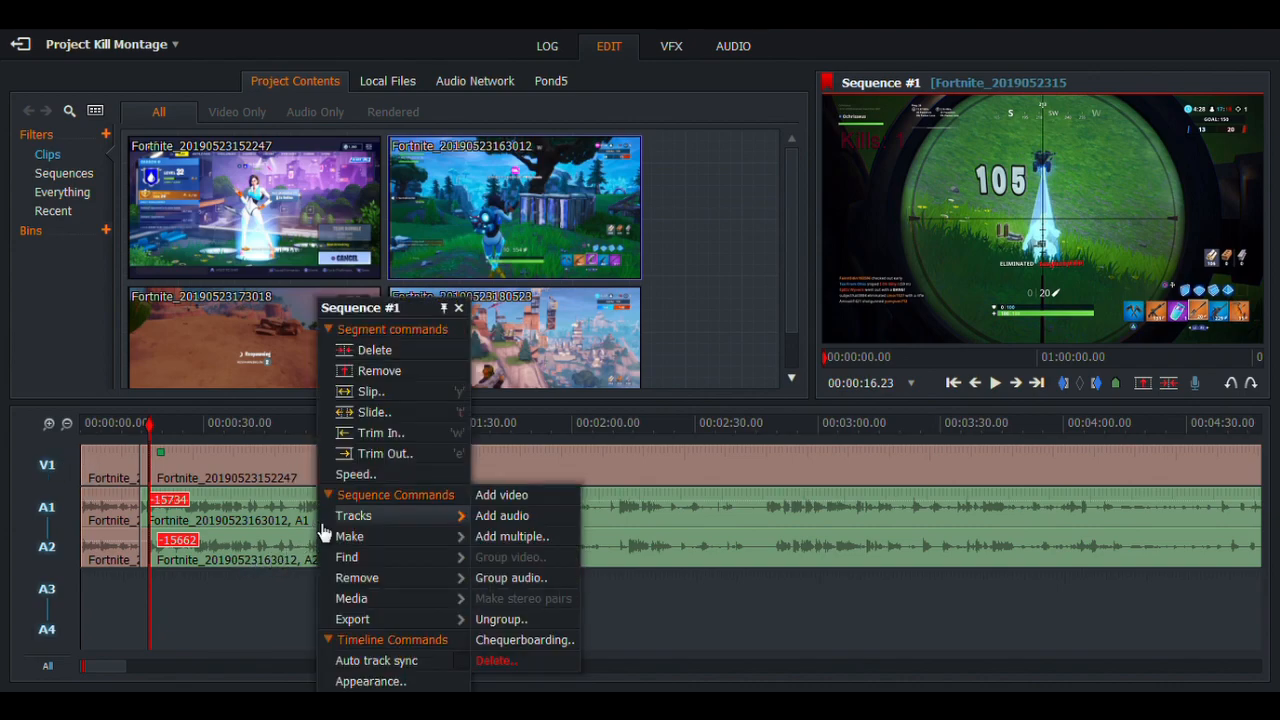
pyautogui.click(413, 370)
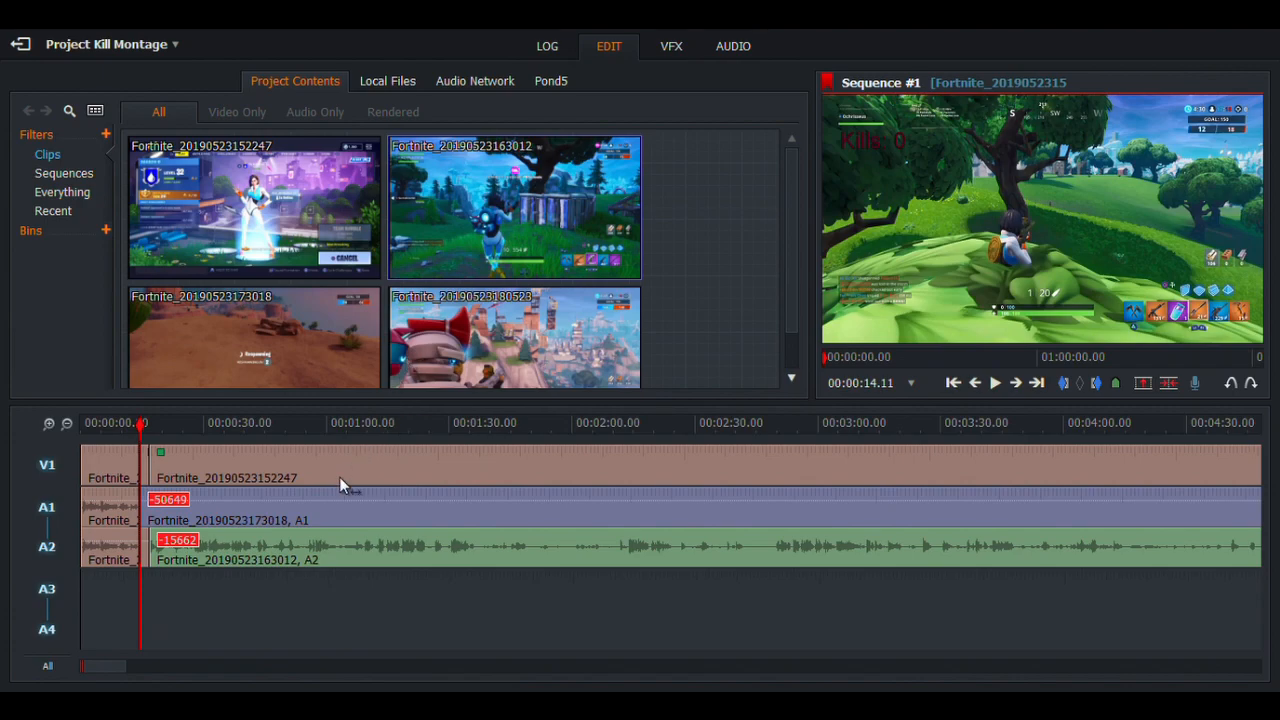
pyautogui.rightClick(339, 505)
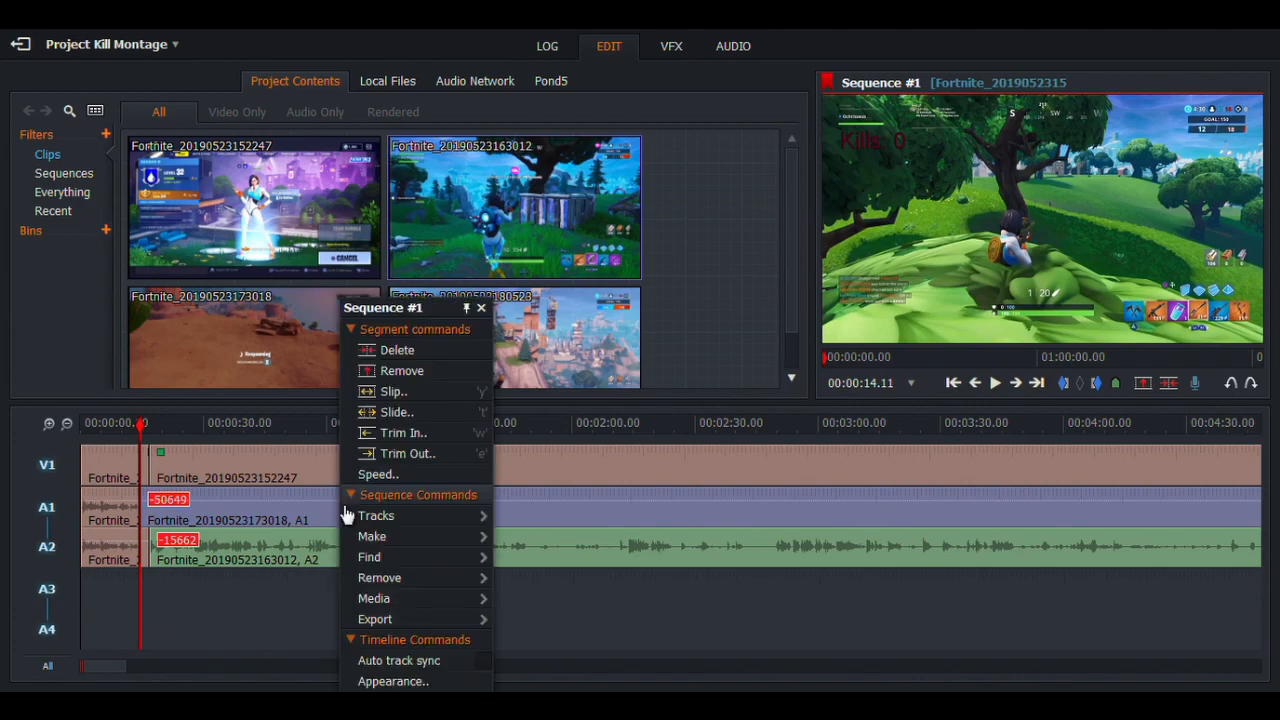
pyautogui.click(443, 357)
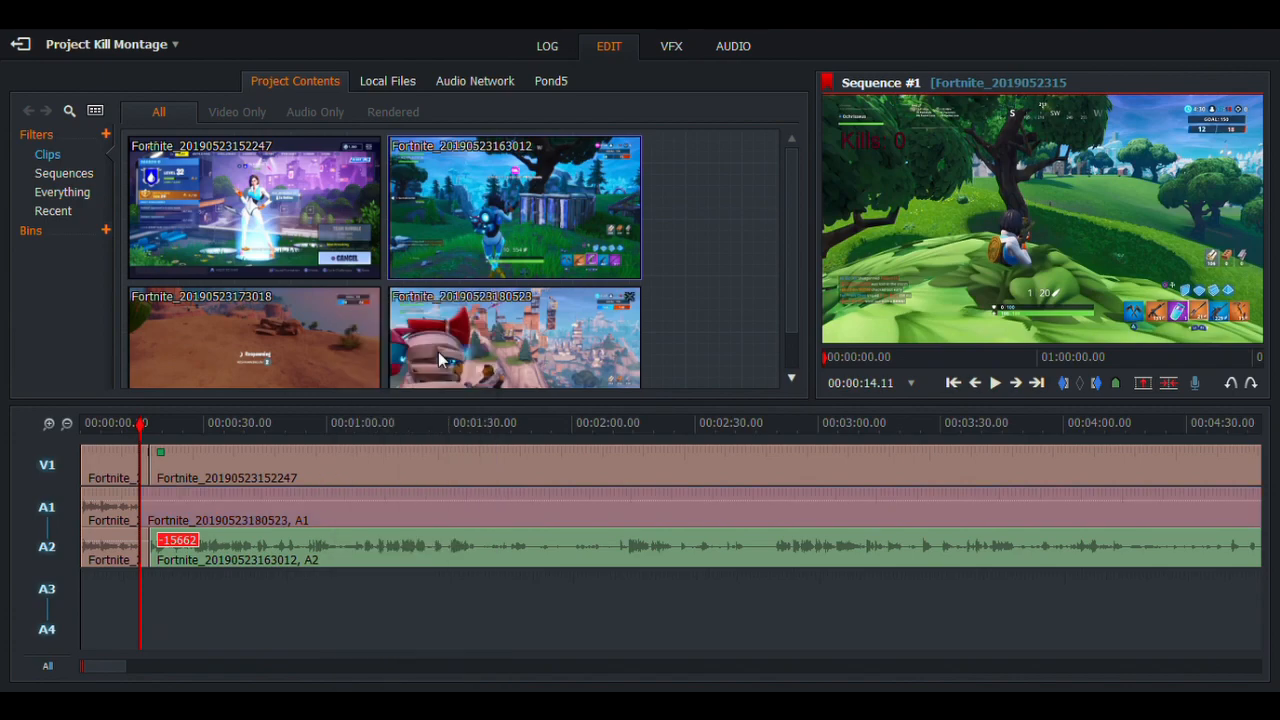
pyautogui.rightClick(370, 510)
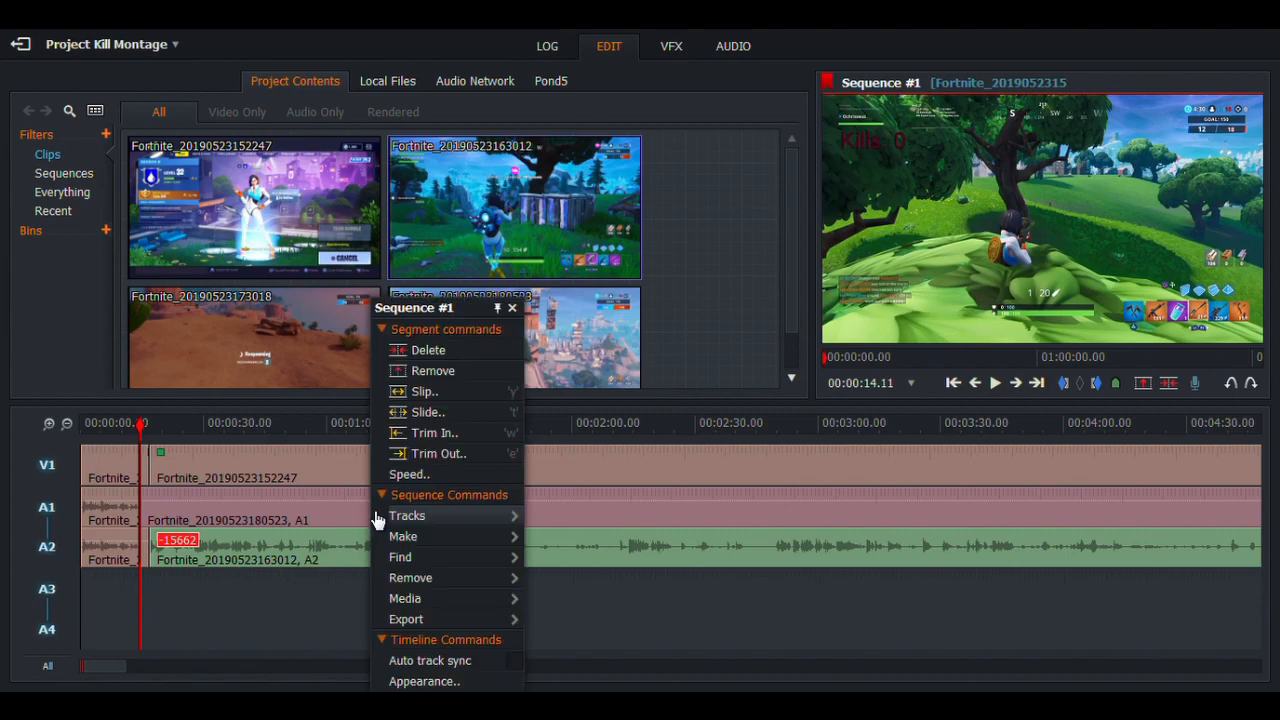
pyautogui.click(456, 352)
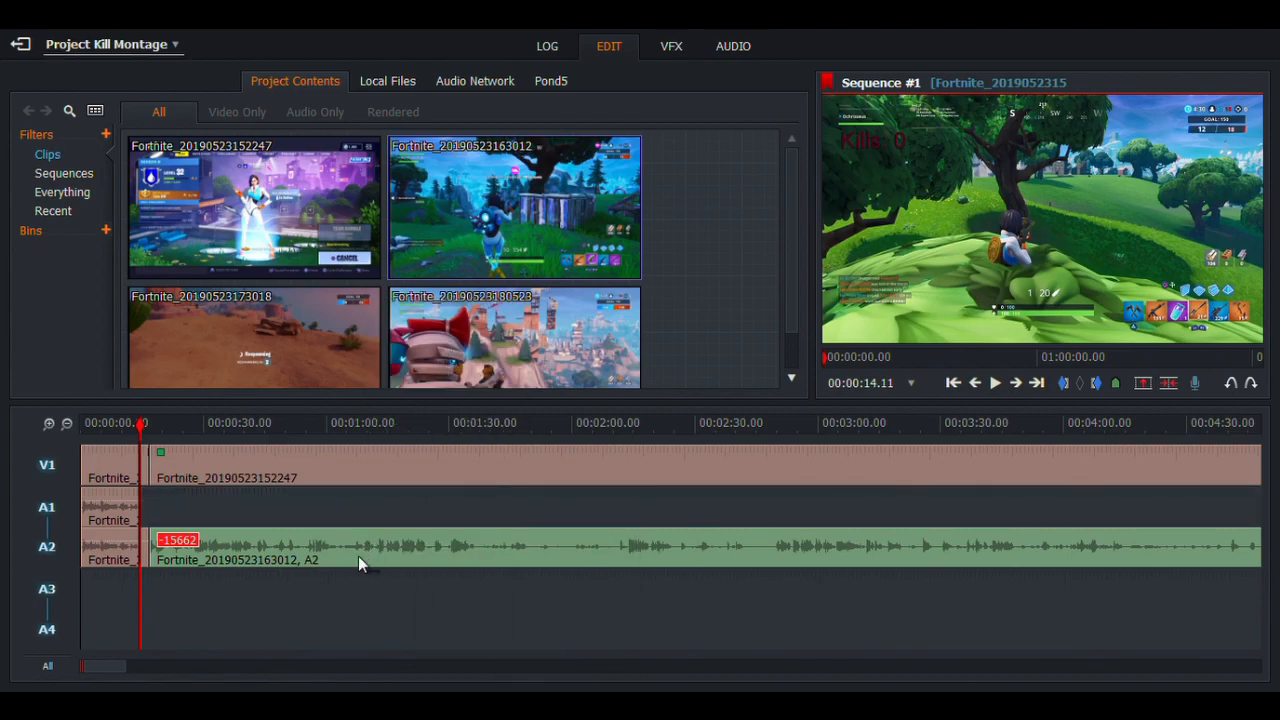
pyautogui.rightClick(353, 535)
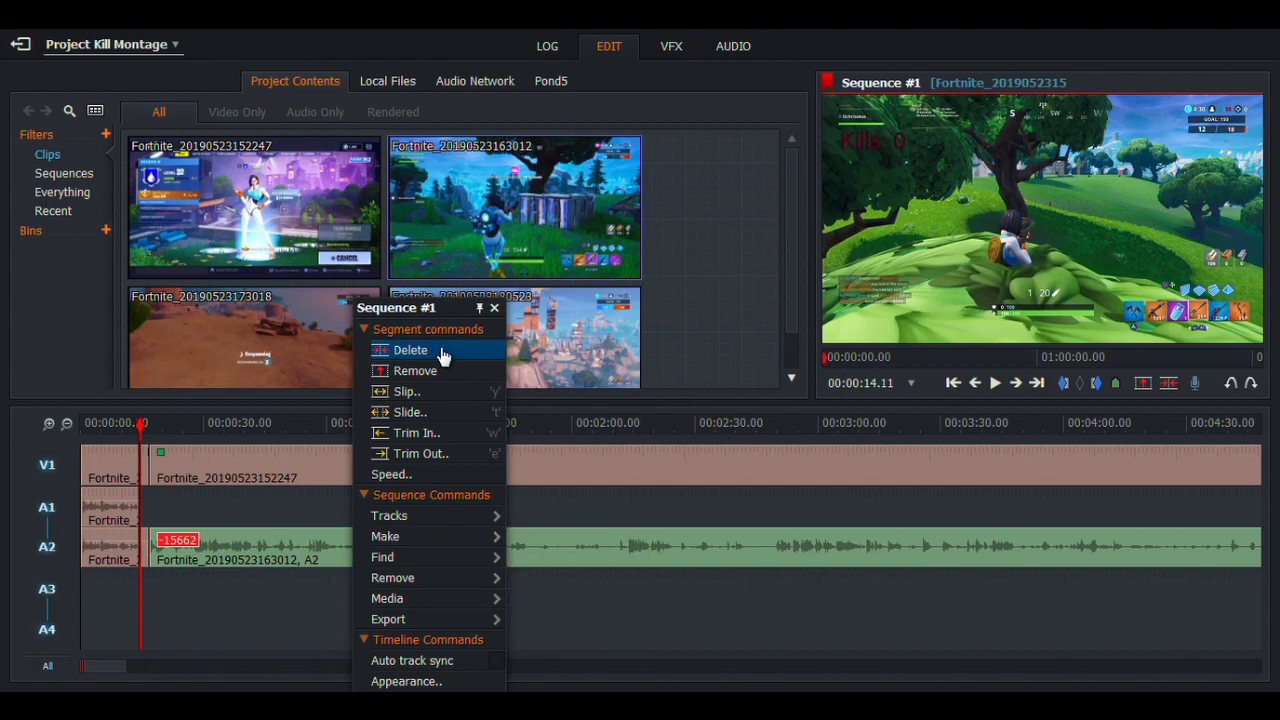
pyautogui.click(443, 352)
pyautogui.rightClick(380, 537)
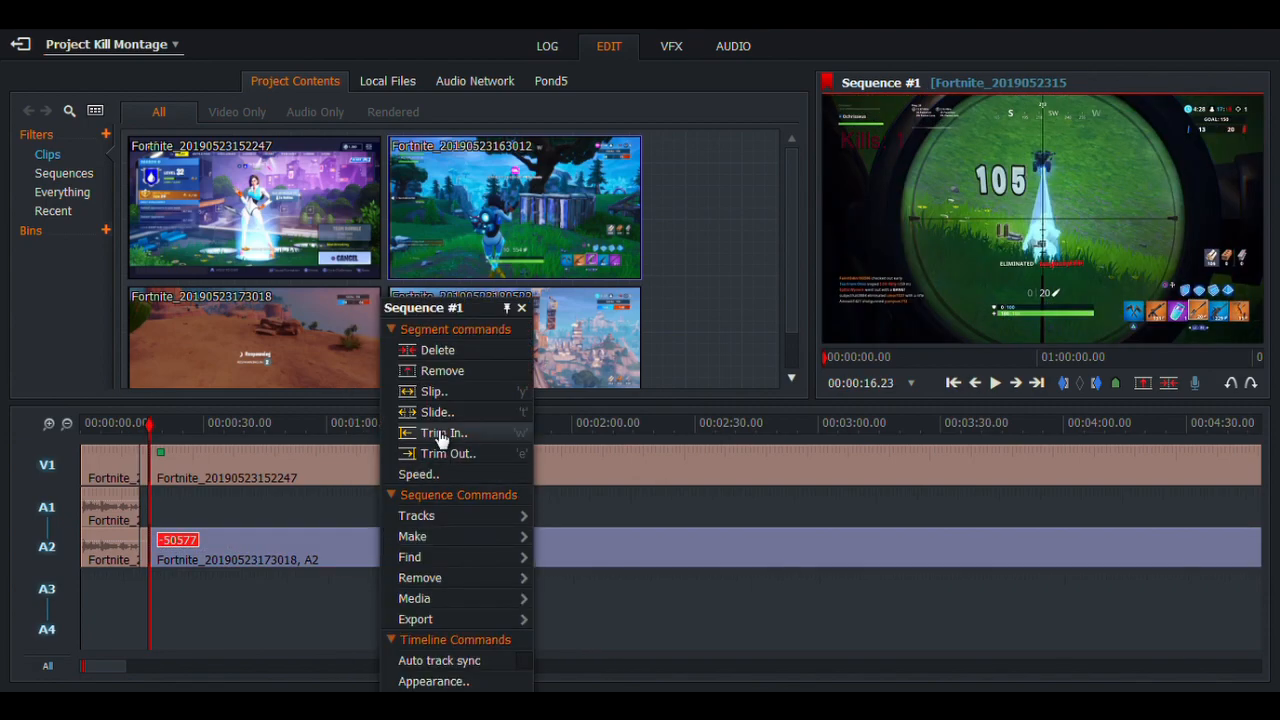
pyautogui.click(445, 351)
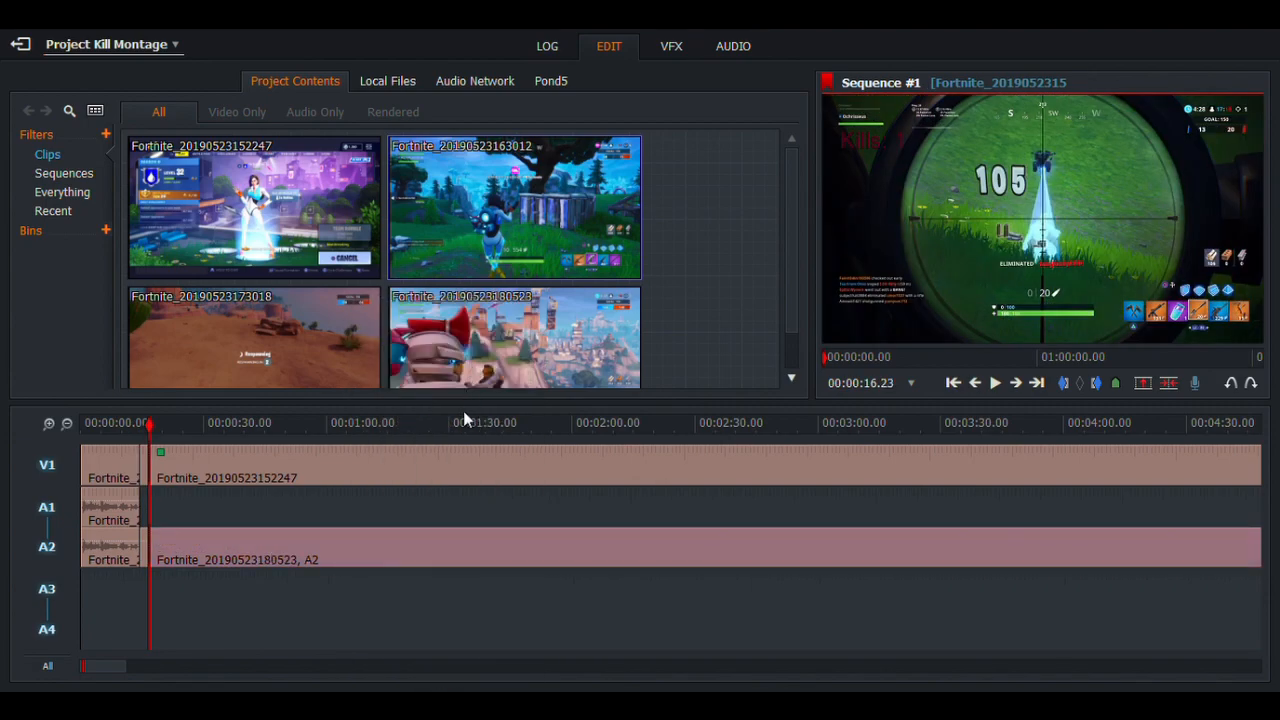
pyautogui.rightClick(469, 543)
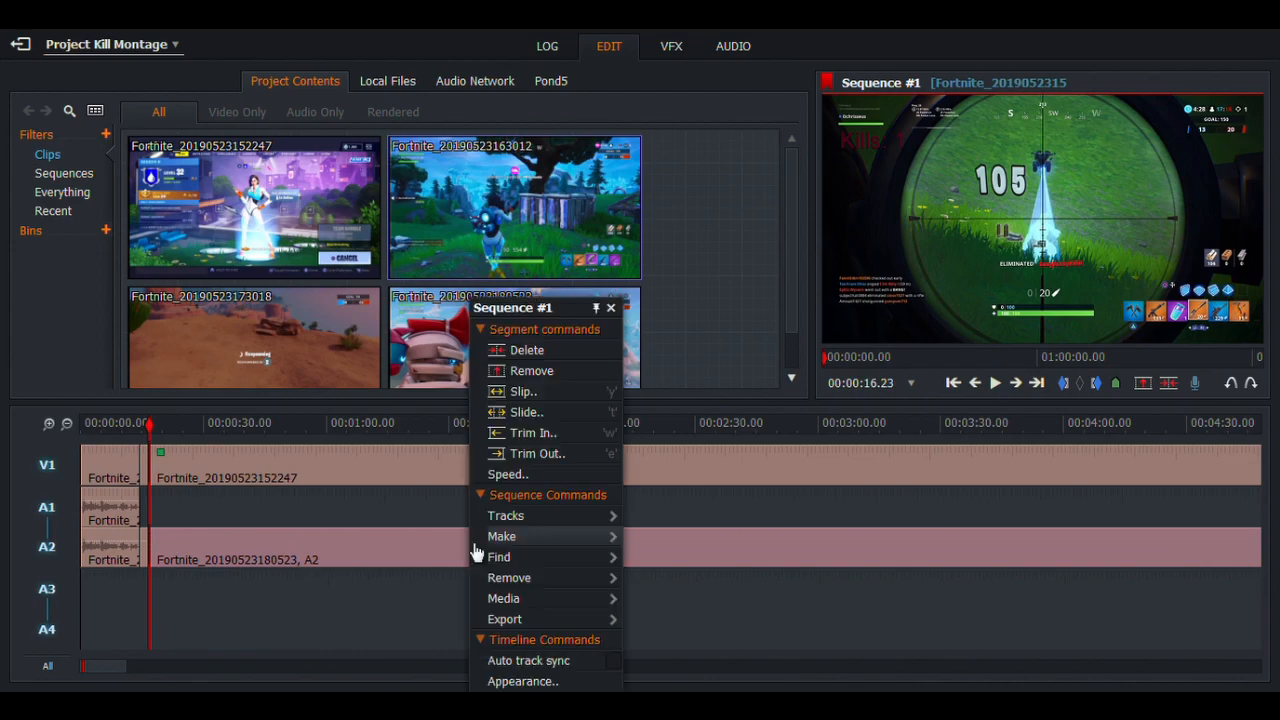
pyautogui.click(546, 352)
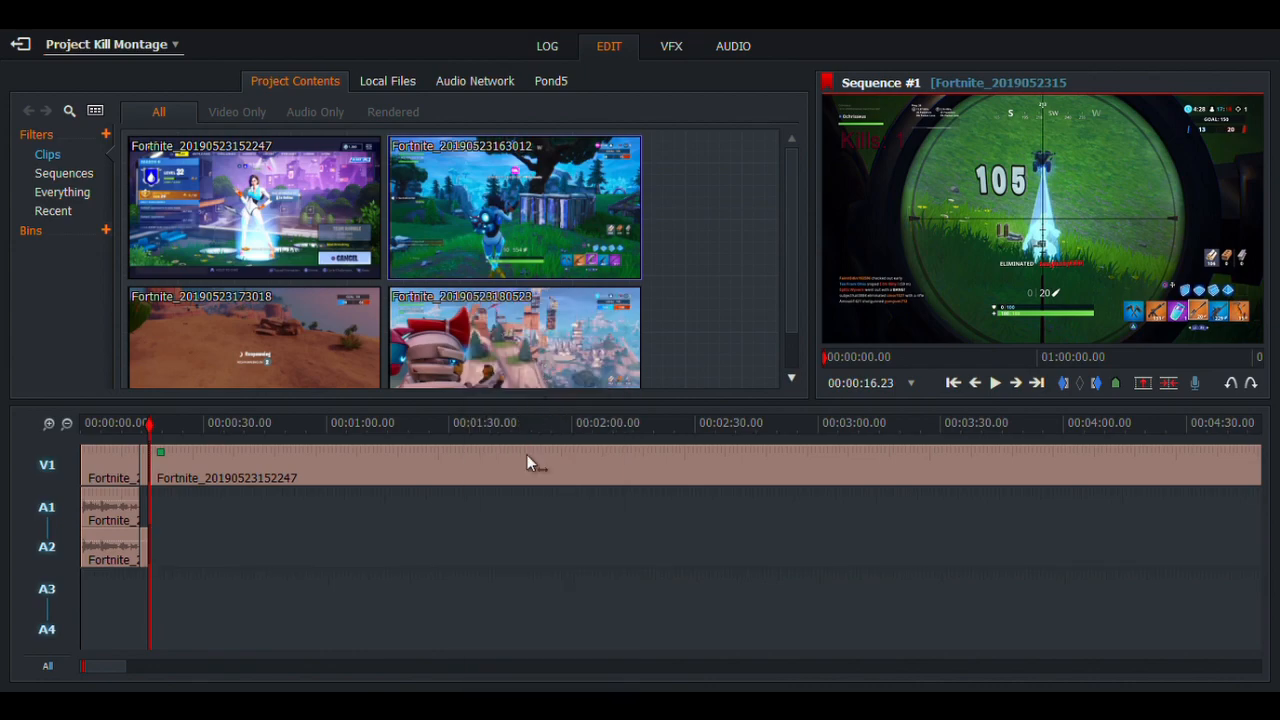
# Delete the short A2 audio segment between 00:00:14.11 and 00:00:16.23
pyautogui.click(48, 423)
pyautogui.click(48, 423)
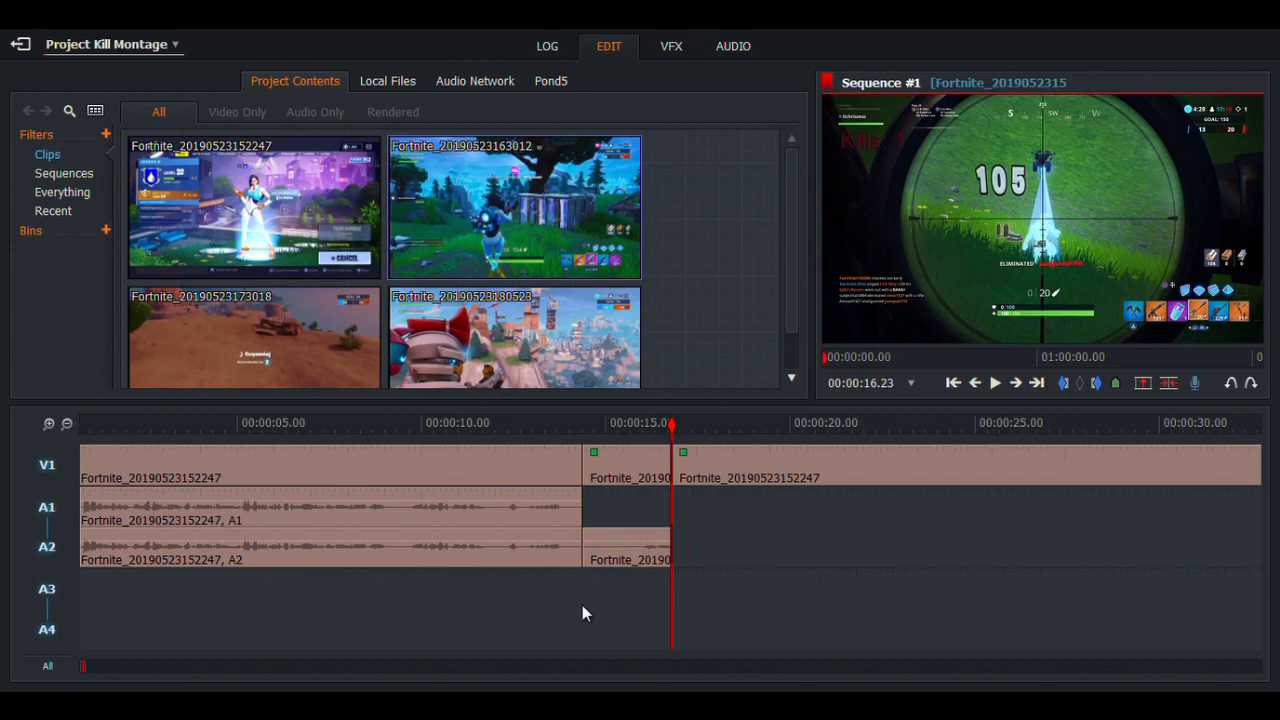
pyautogui.rightClick(624, 543)
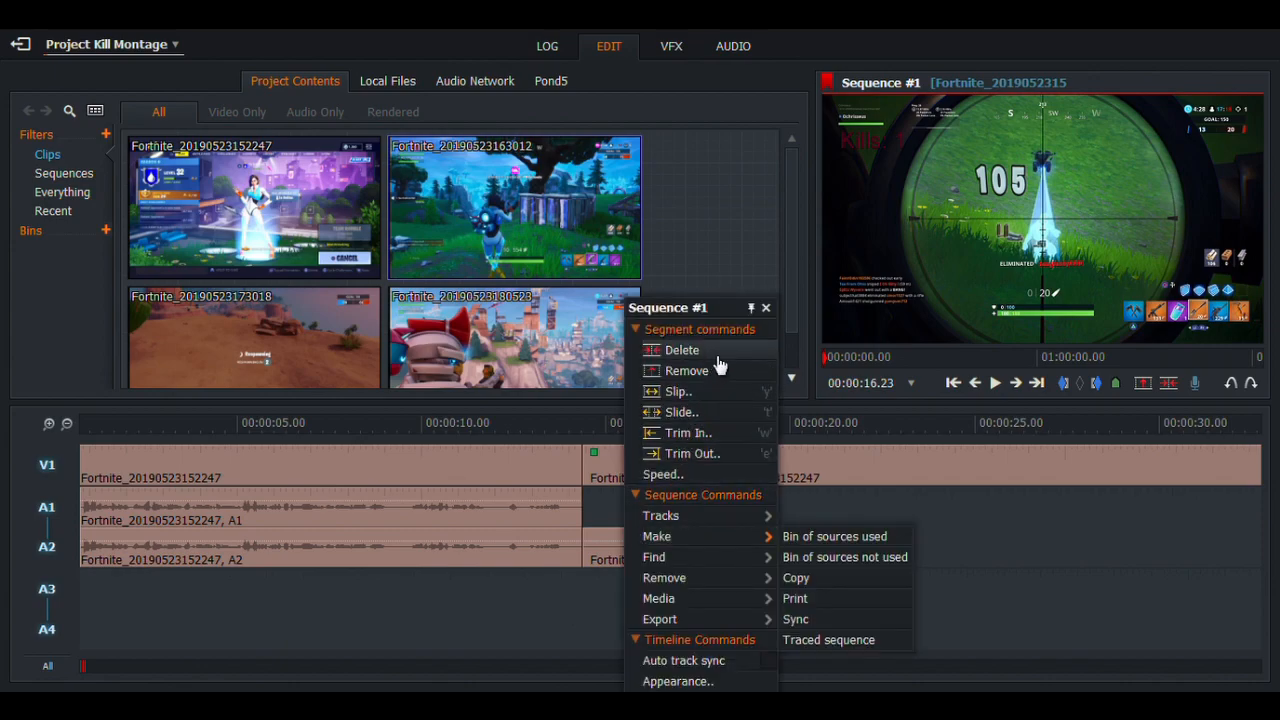
pyautogui.click(682, 350)
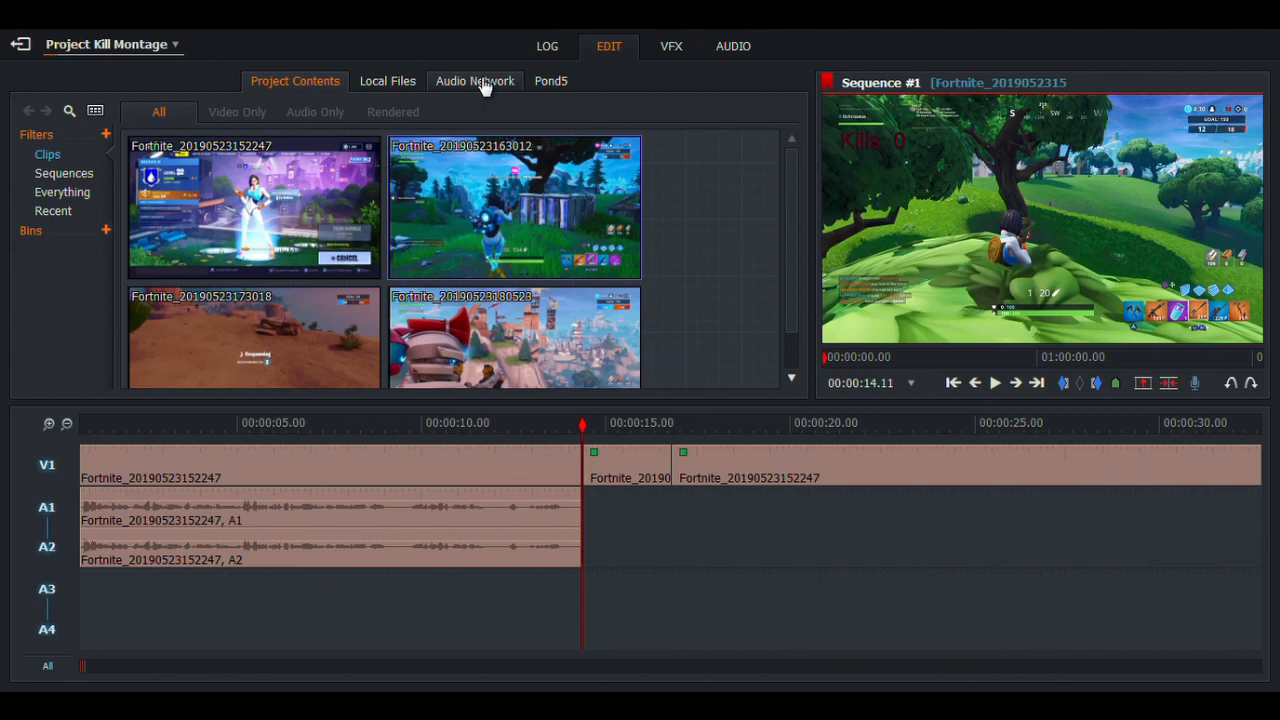
# Play the sequence from 00:00:14.11 past the 00:00:16.23 cut to check the kill counter change
pyautogui.click(67, 424)
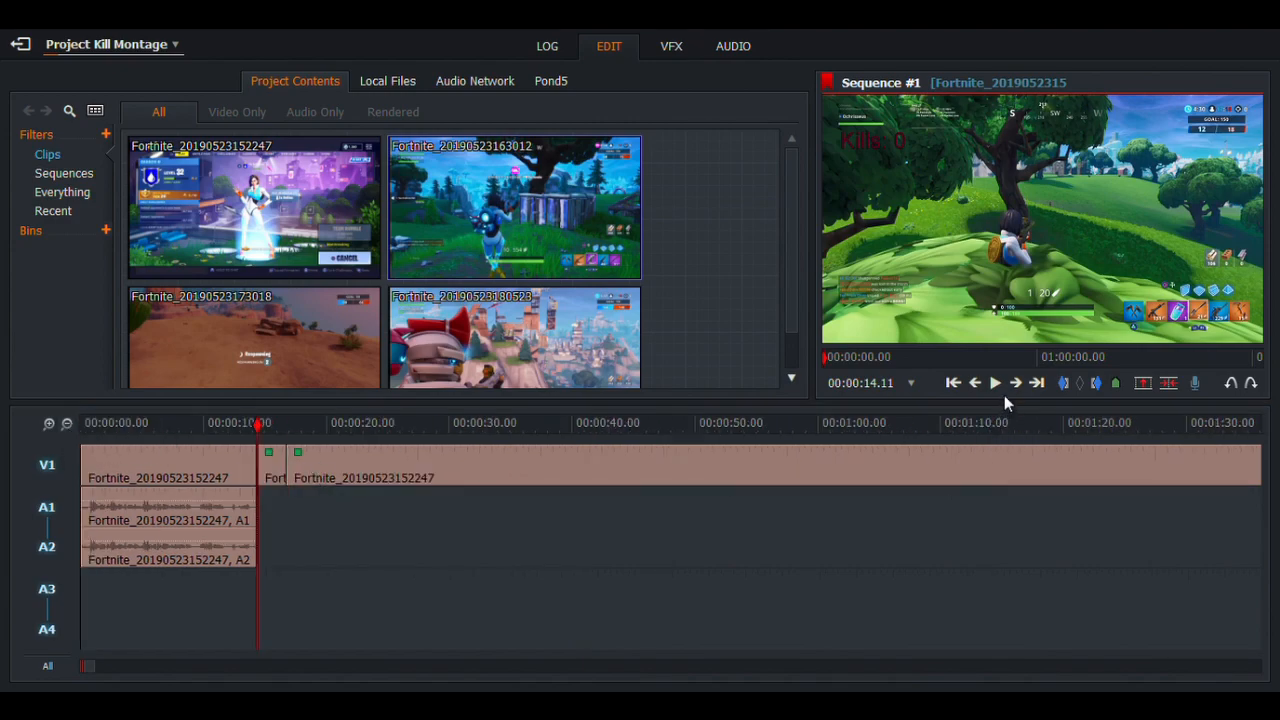
pyautogui.click(48, 424)
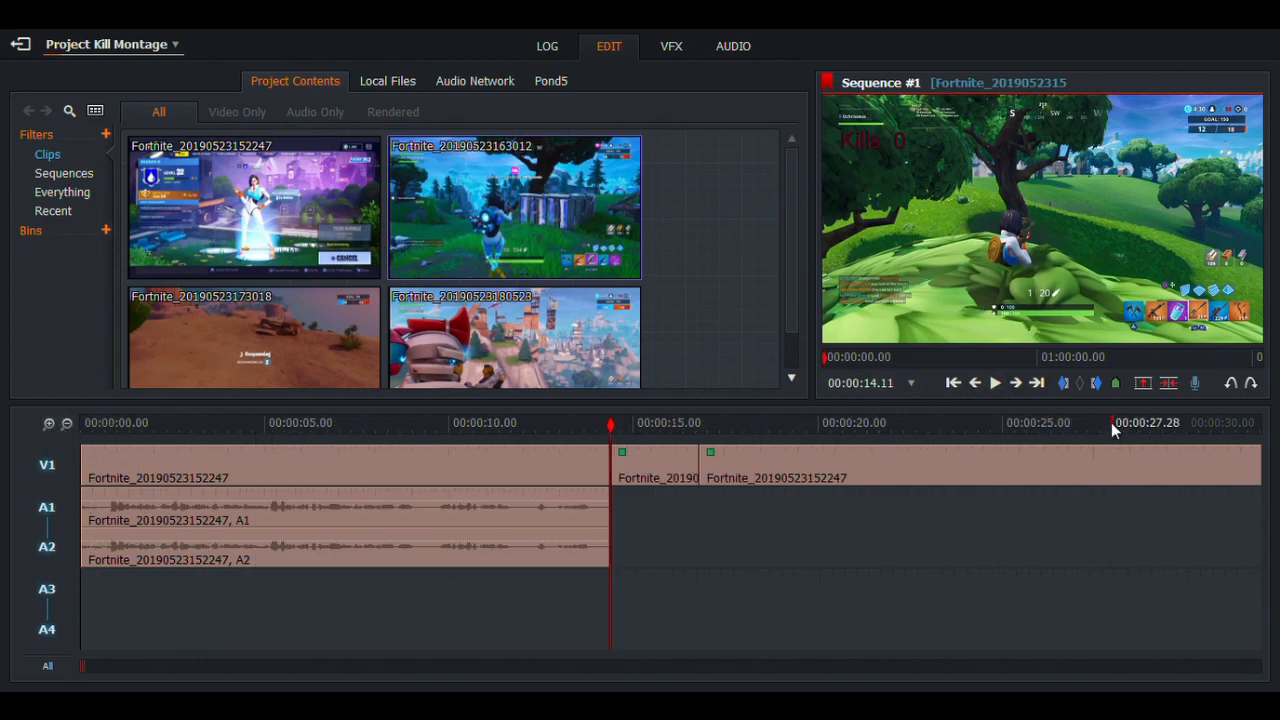
pyautogui.click(1003, 393)
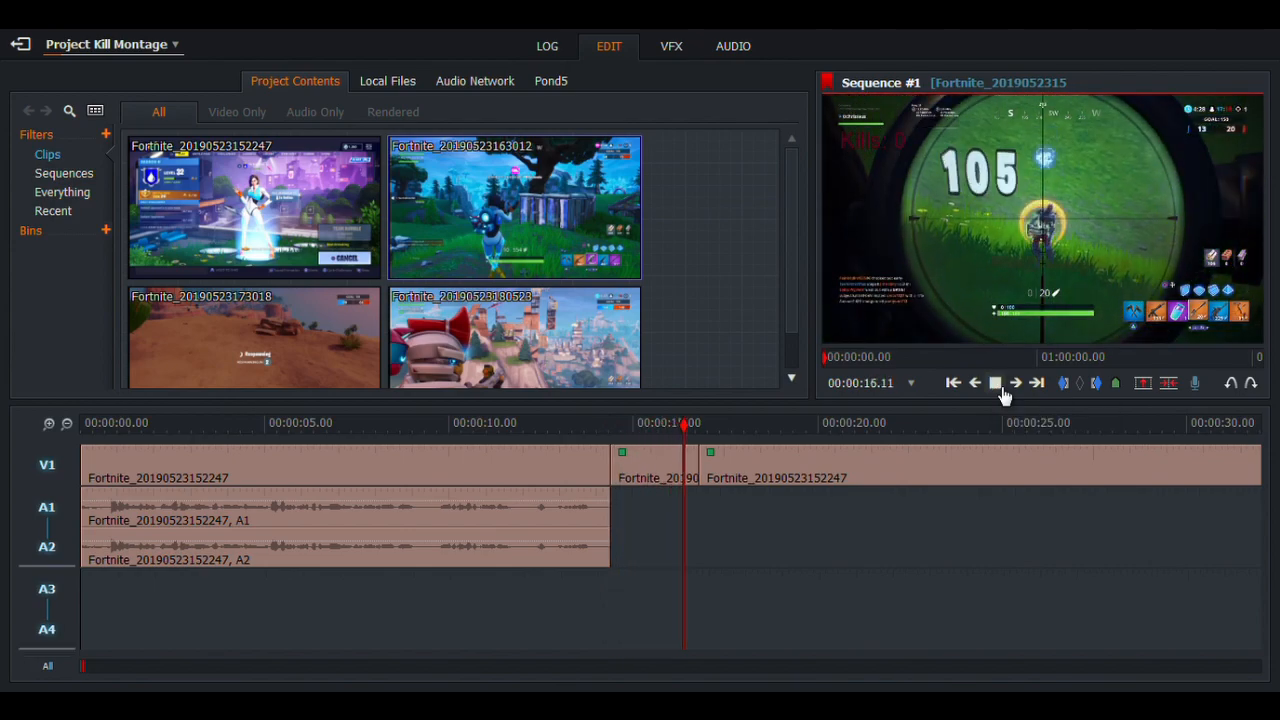
pyautogui.click(1003, 393)
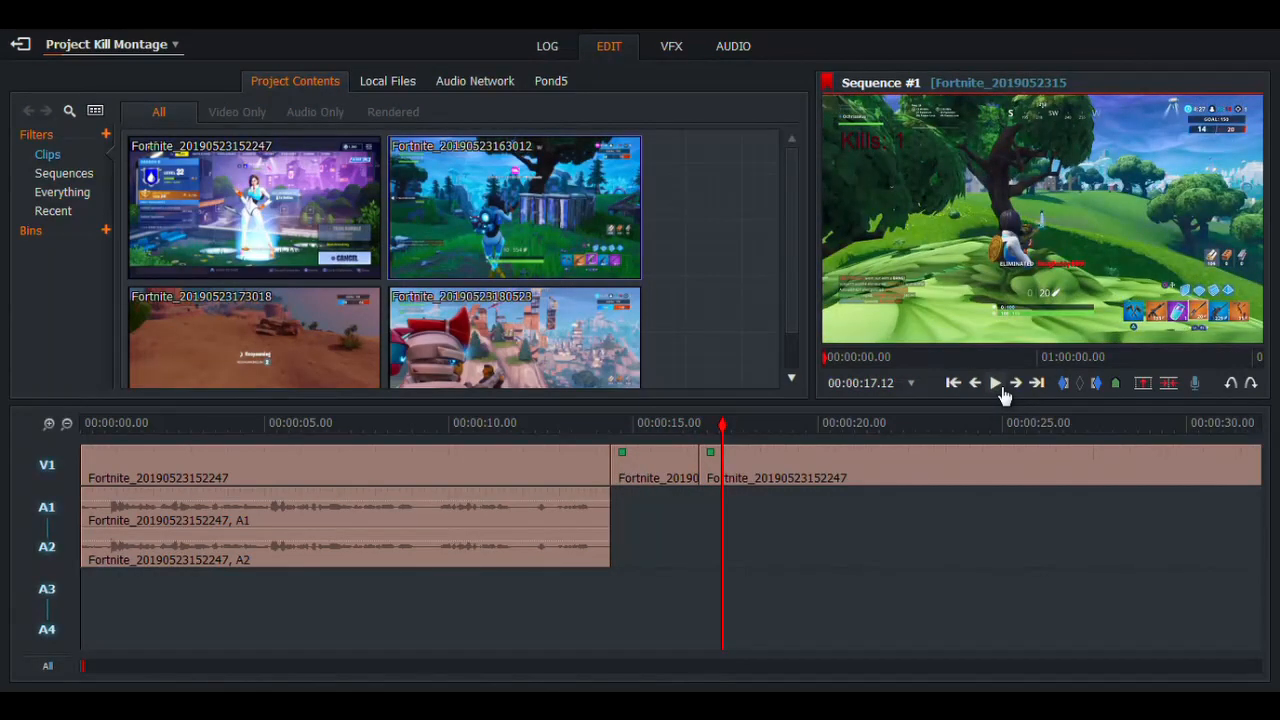
pyautogui.rightClick(790, 467)
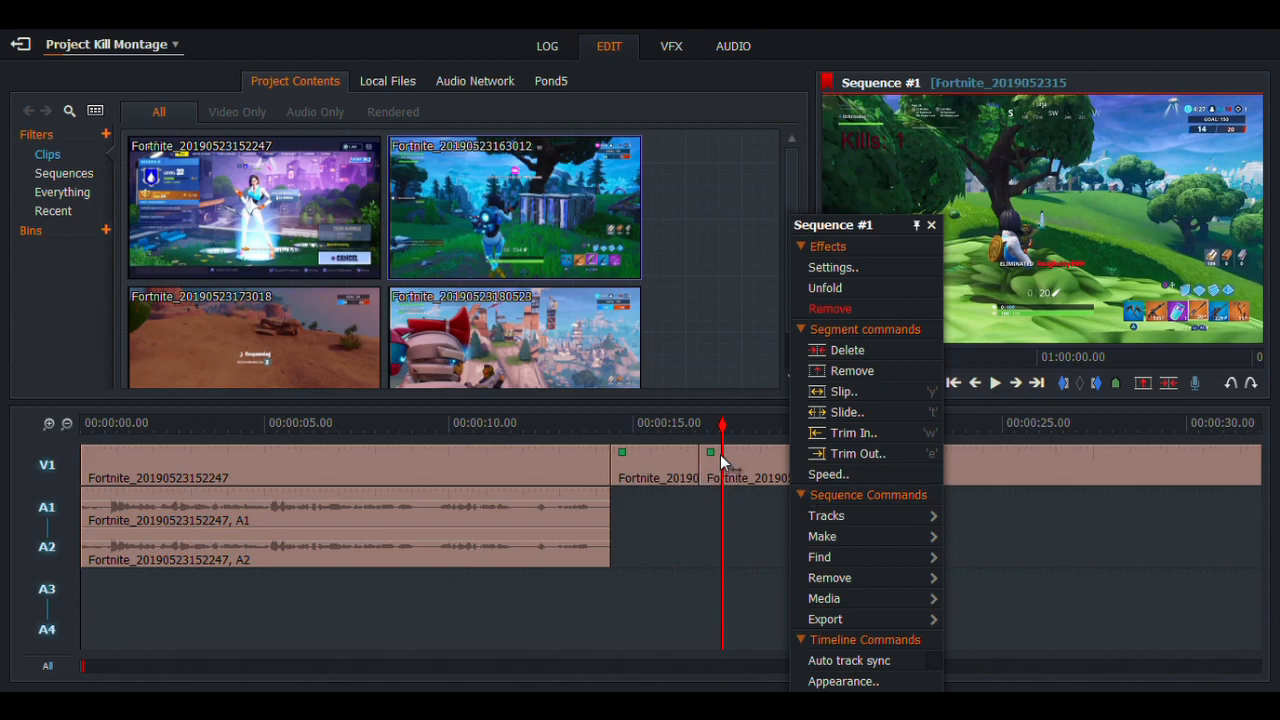
pyautogui.click(933, 224)
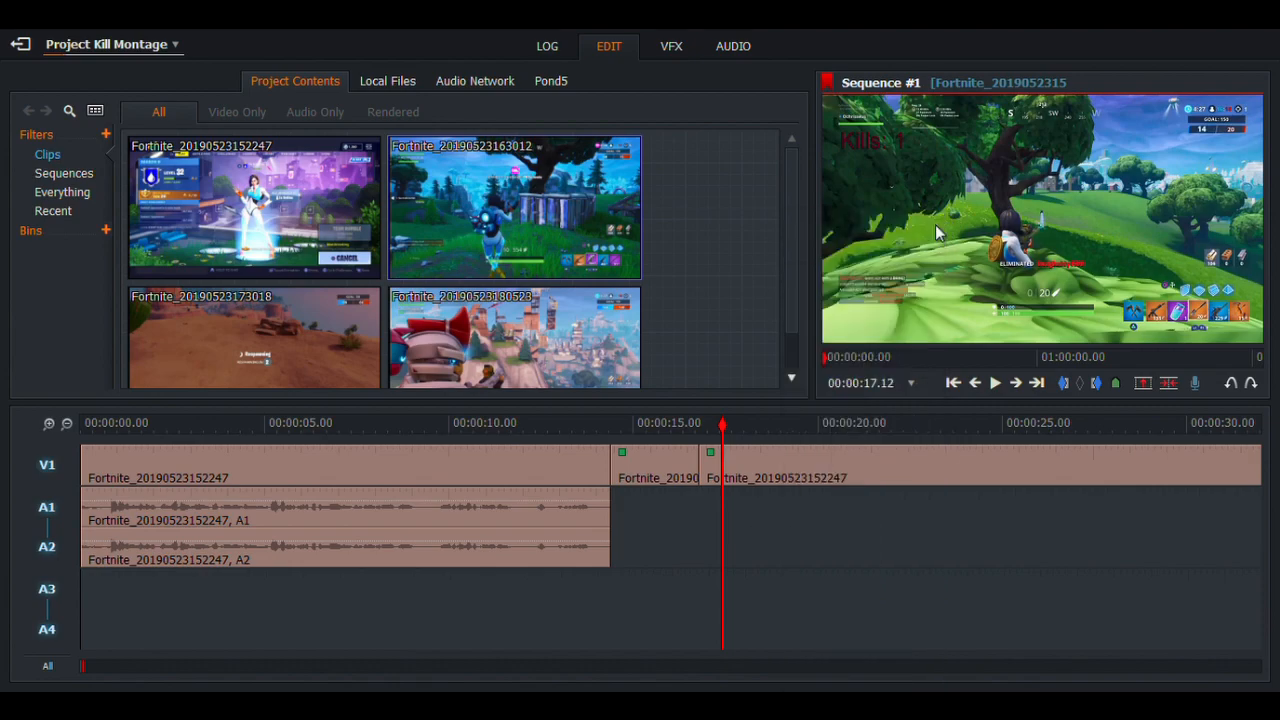
# Advance playback to 00:00:18.02, split the V1 clip there and mark that point
pyautogui.click(998, 388)
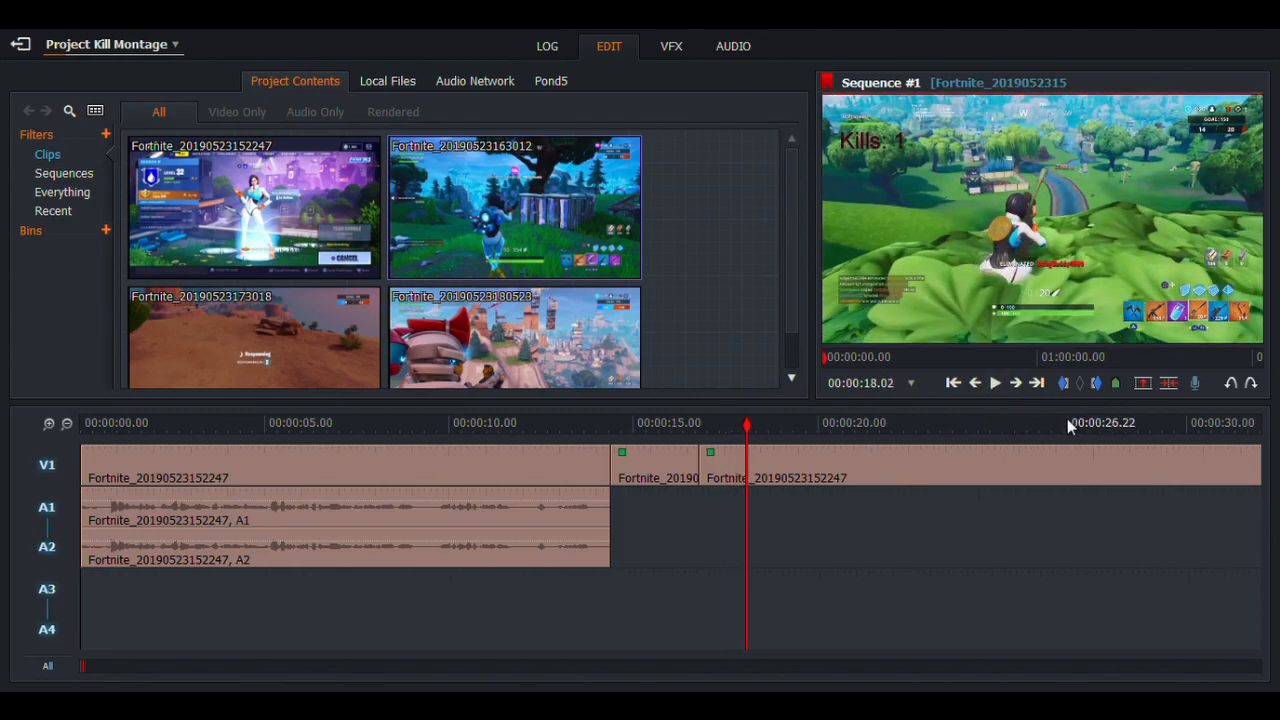
pyautogui.click(1170, 387)
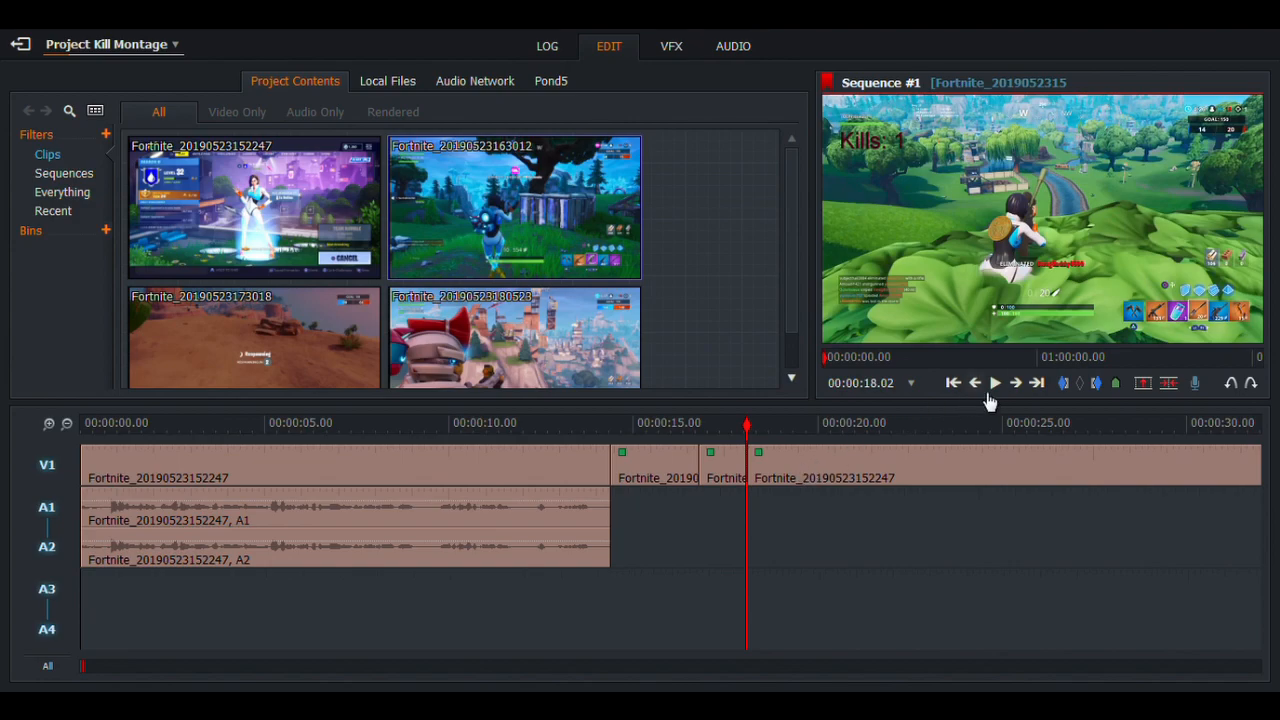
pyautogui.click(1063, 383)
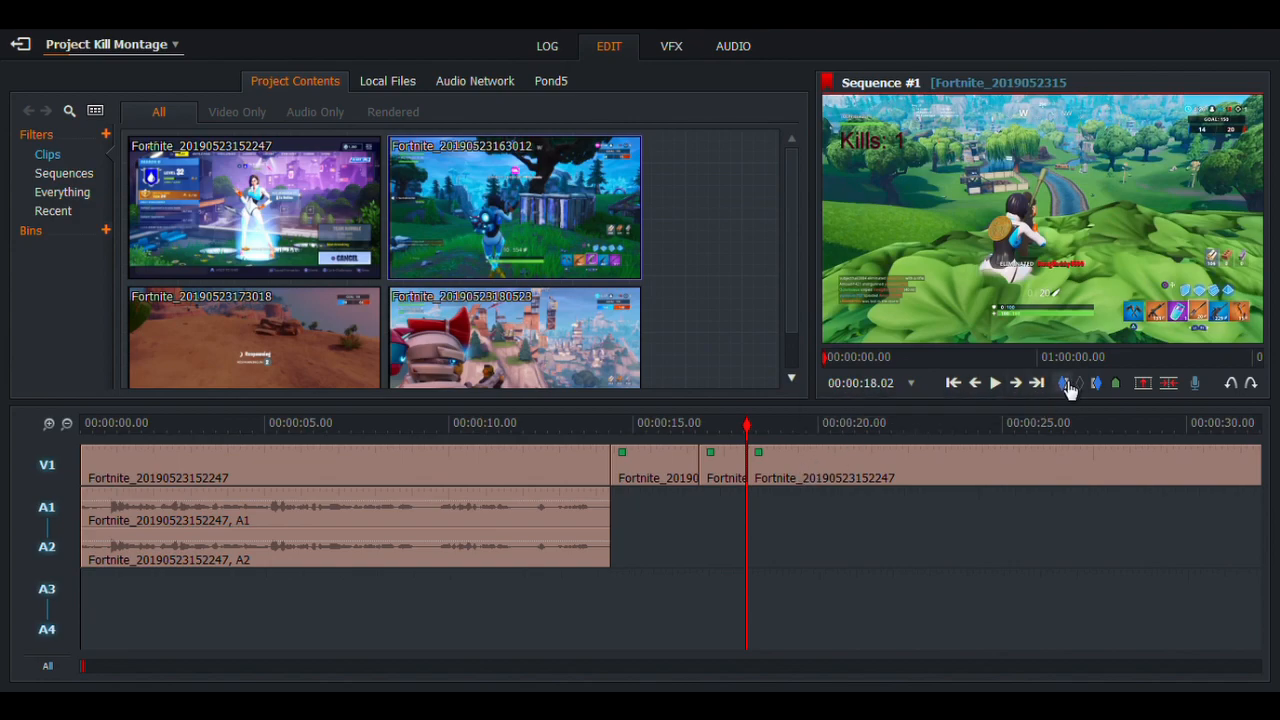
# Set the speed of the V1 segment after 00:00:18.02 to 400% with the Resize method
pyautogui.rightClick(943, 480)
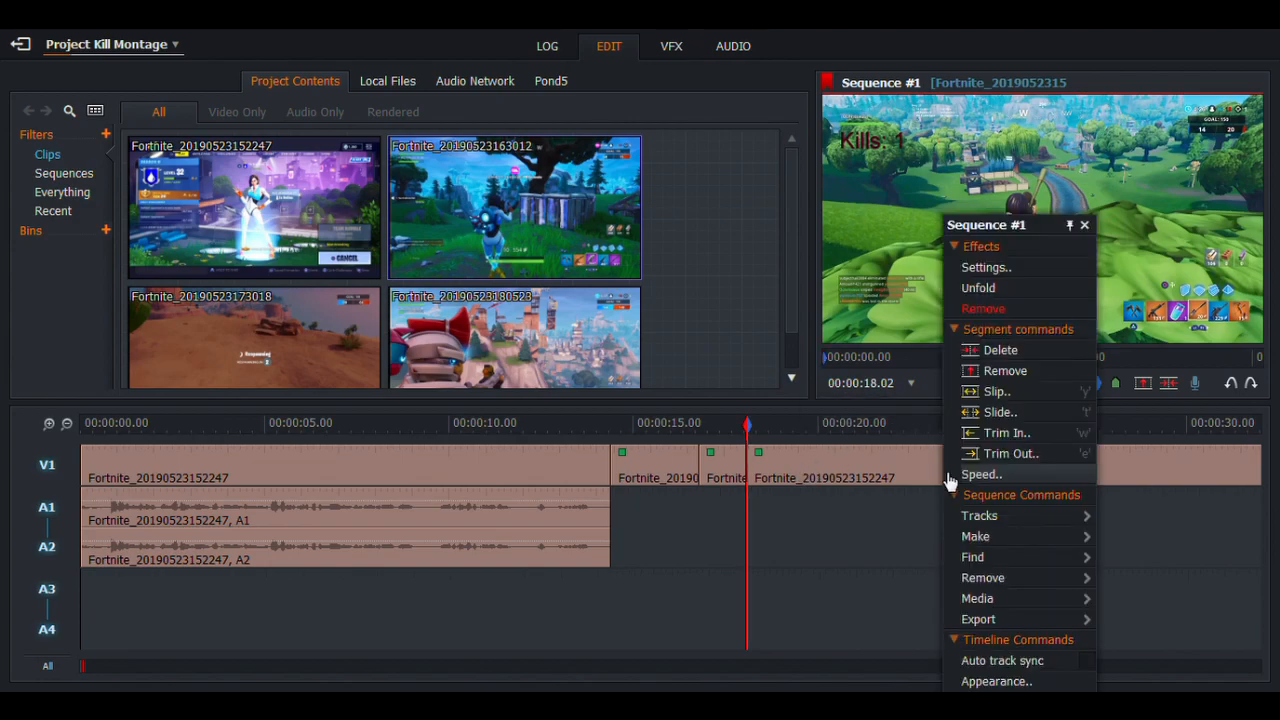
pyautogui.click(967, 477)
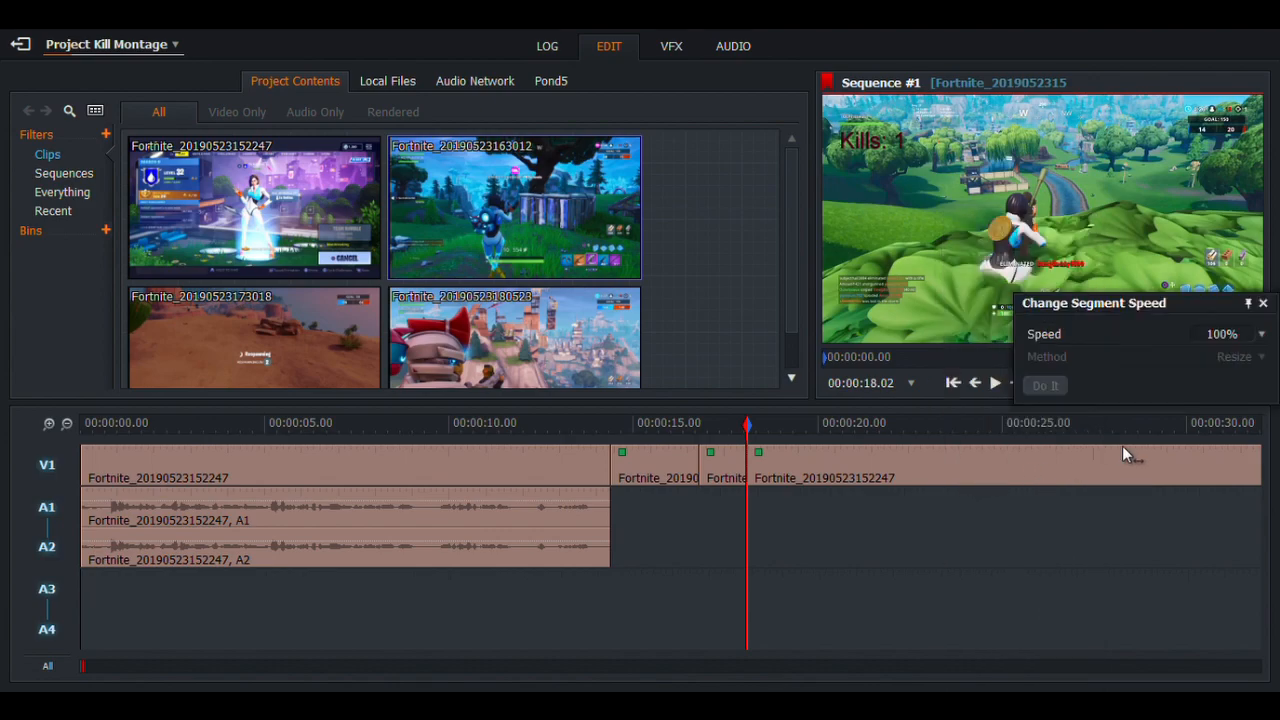
pyautogui.click(1261, 334)
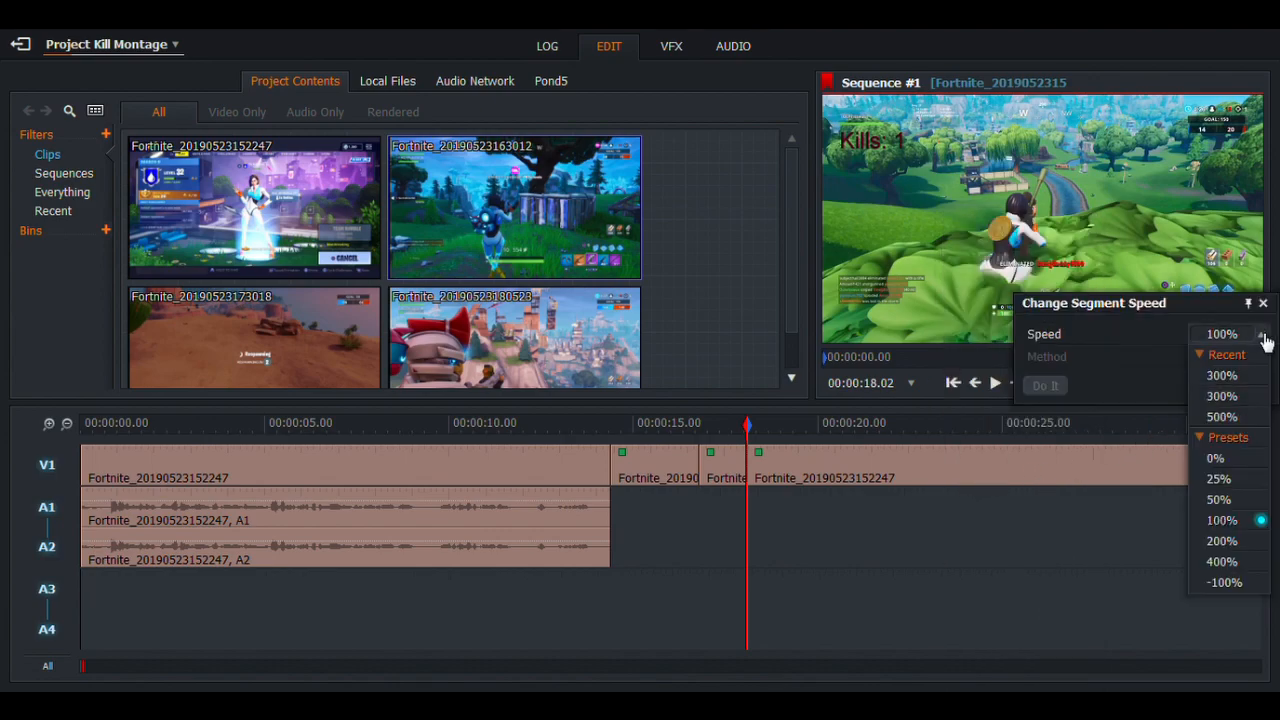
pyautogui.click(1224, 562)
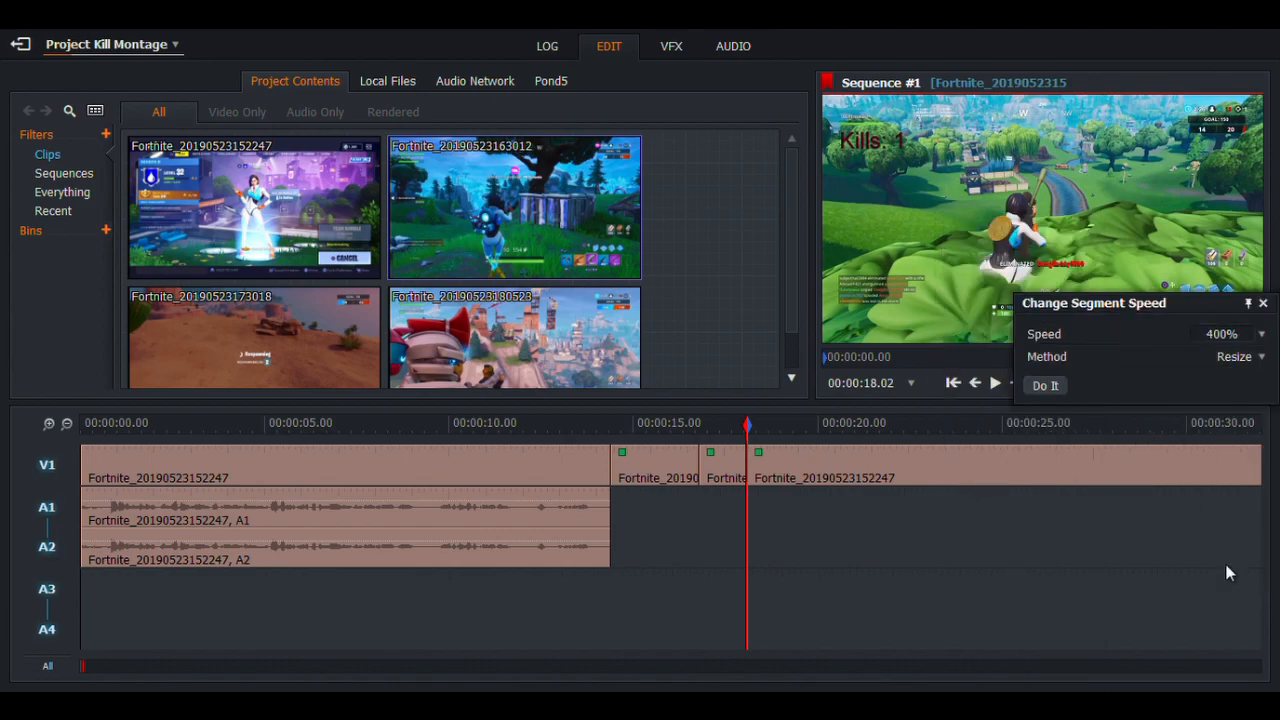
pyautogui.click(1048, 386)
# Play the sped-up V1 segment from 00:00:18.02 to just past the next elimination, finishing in the VFX view
pyautogui.click(1000, 388)
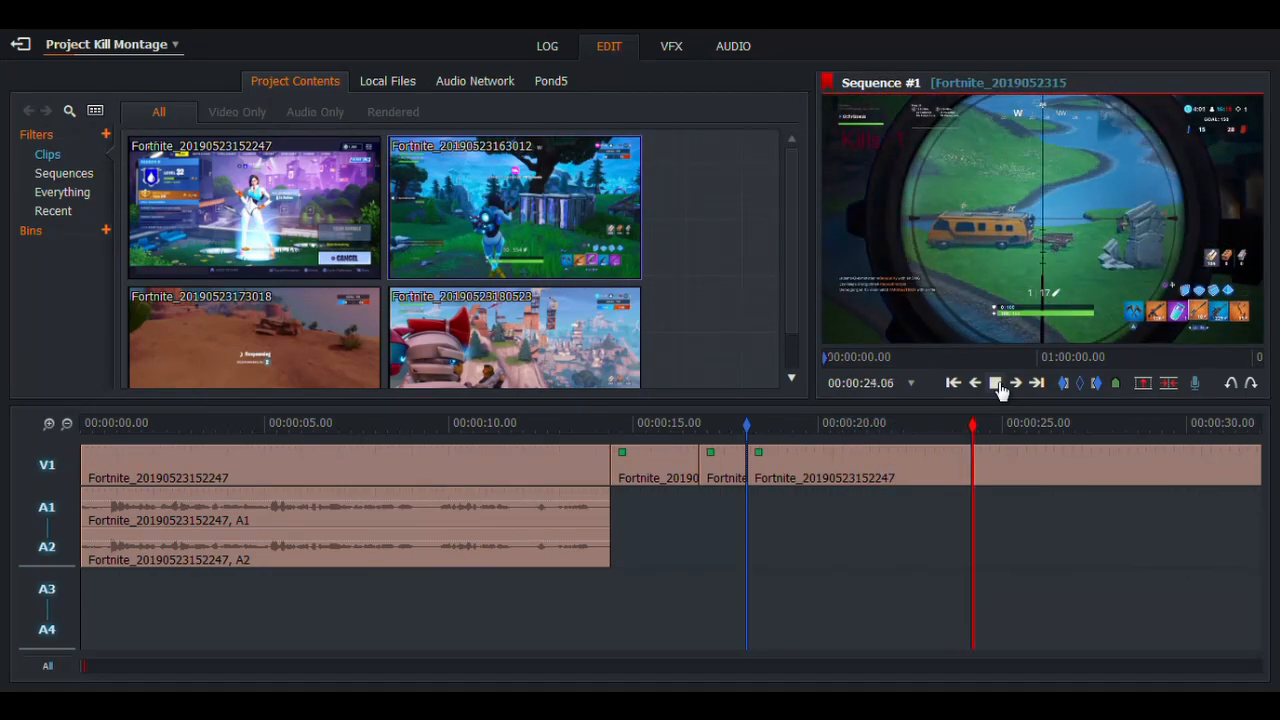
pyautogui.click(997, 384)
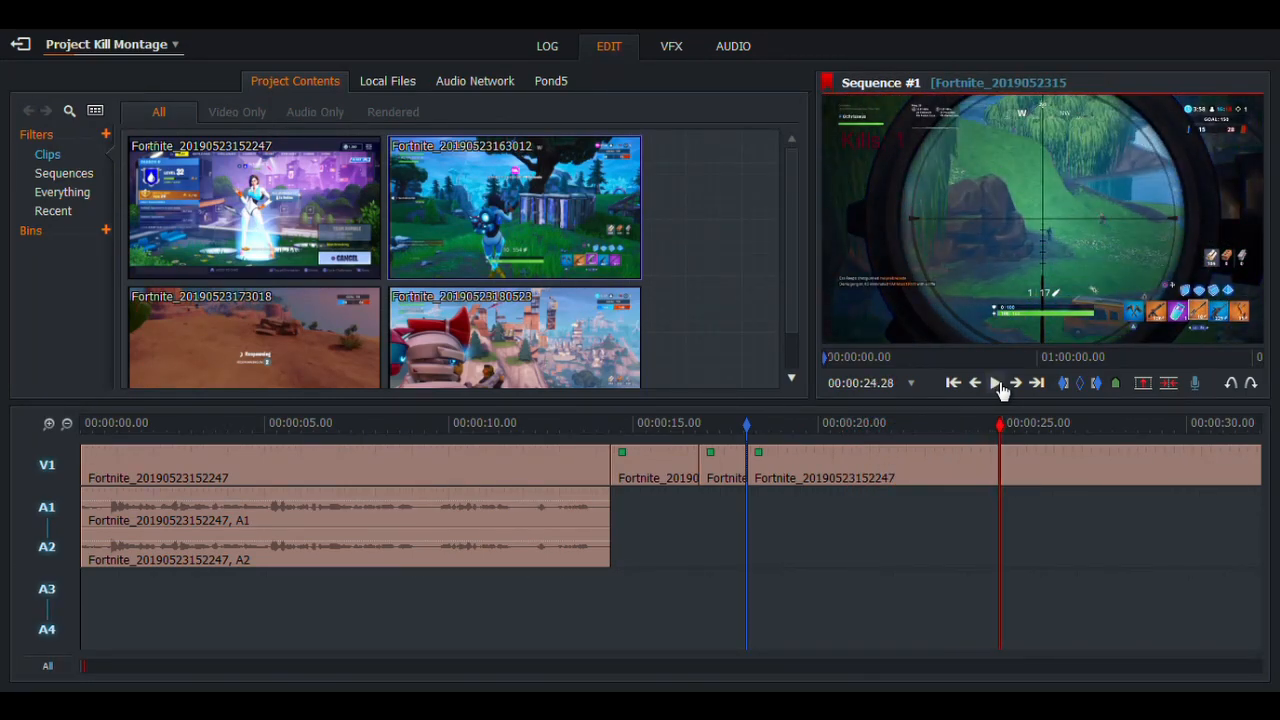
pyautogui.click(668, 46)
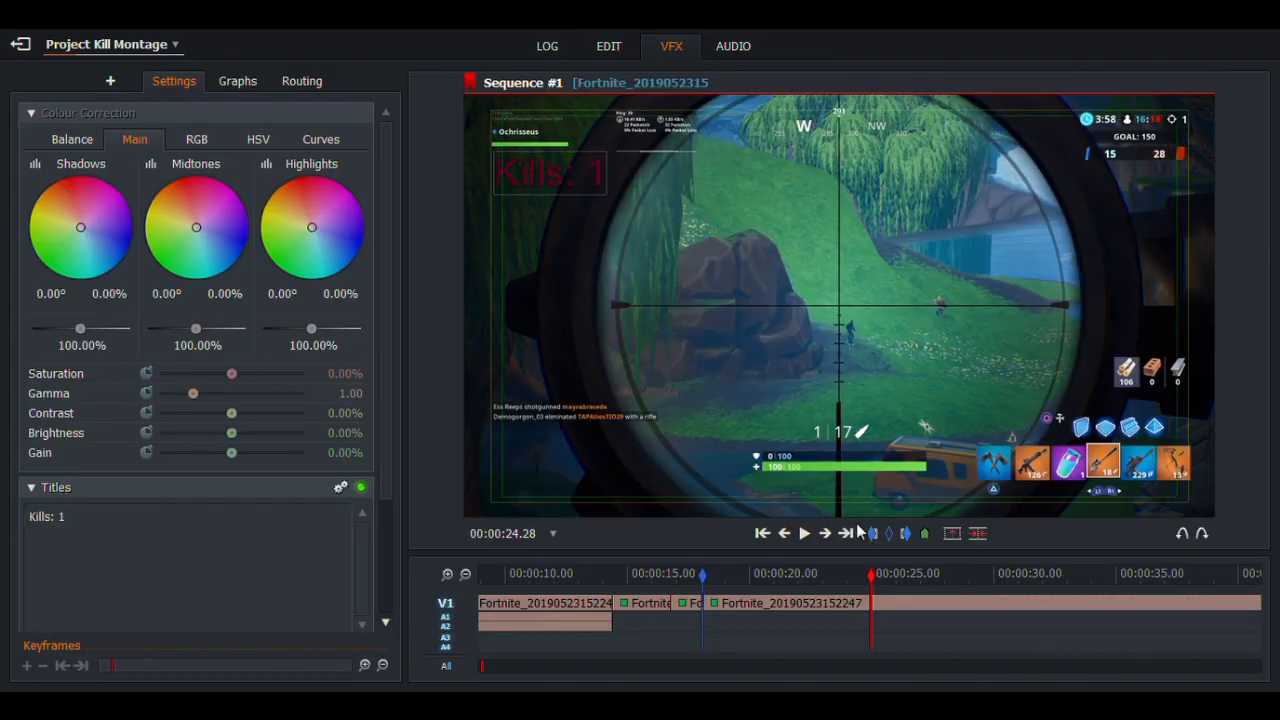
pyautogui.click(806, 538)
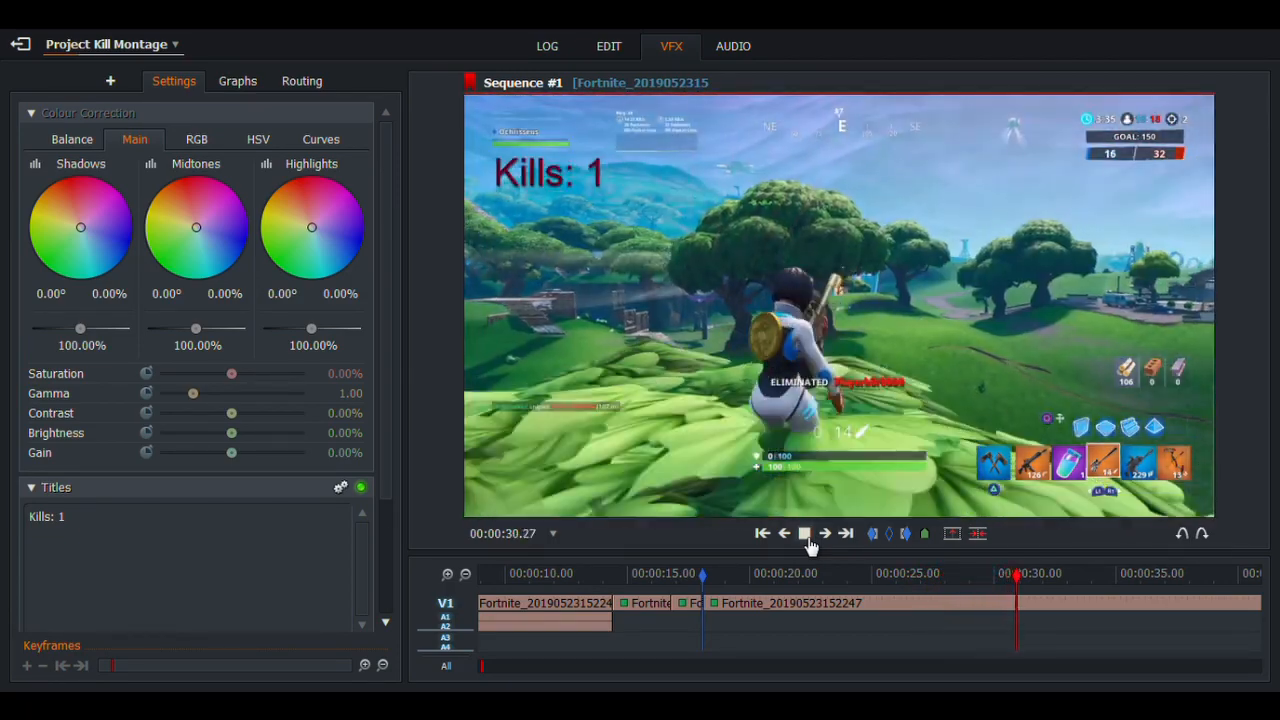
pyautogui.click(808, 540)
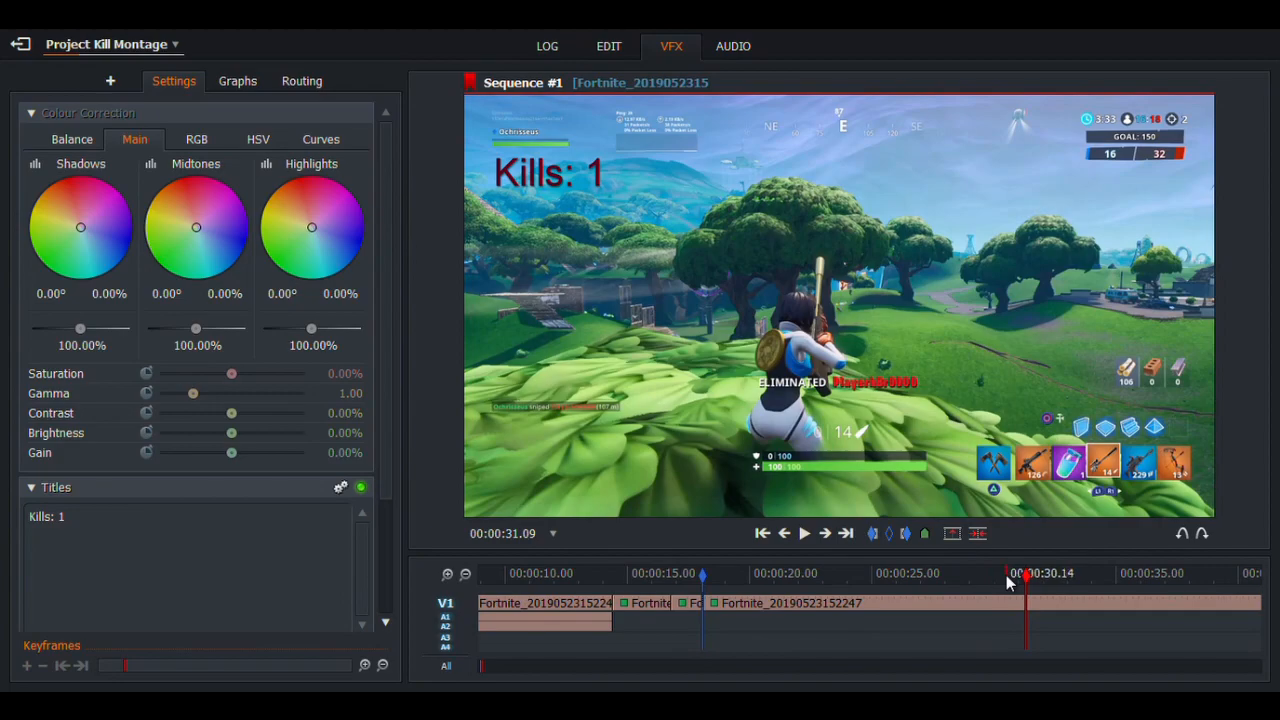
# Step the playhead back to 00:00:30.03, before the elimination shot, and delete the footage from the 00:00:18.02 mark up to it
pyautogui.click(785, 534)
pyautogui.click(785, 534)
pyautogui.click(785, 534)
pyautogui.click(786, 535)
pyautogui.click(786, 535)
pyautogui.click(786, 535)
pyautogui.click(786, 535)
pyautogui.click(786, 535)
pyautogui.click(786, 535)
pyautogui.click(786, 535)
pyautogui.click(786, 535)
pyautogui.click(786, 535)
pyautogui.click(786, 535)
pyautogui.click(786, 535)
pyautogui.click(786, 535)
pyautogui.click(786, 535)
pyautogui.click(786, 535)
pyautogui.click(786, 535)
pyautogui.click(786, 535)
pyautogui.click(786, 535)
pyautogui.click(786, 535)
pyautogui.click(786, 535)
pyautogui.click(786, 535)
pyautogui.click(786, 535)
pyautogui.click(786, 535)
pyautogui.click(786, 535)
pyautogui.click(786, 535)
pyautogui.click(786, 535)
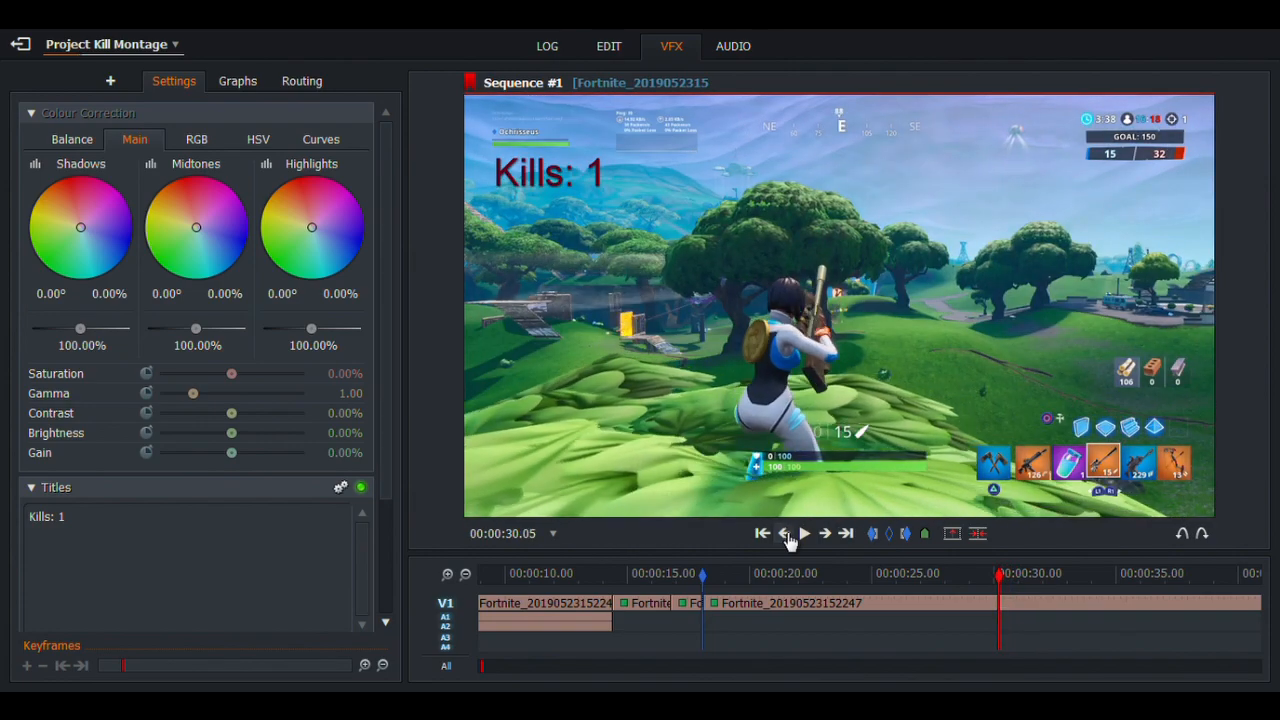
pyautogui.click(786, 535)
pyautogui.click(786, 535)
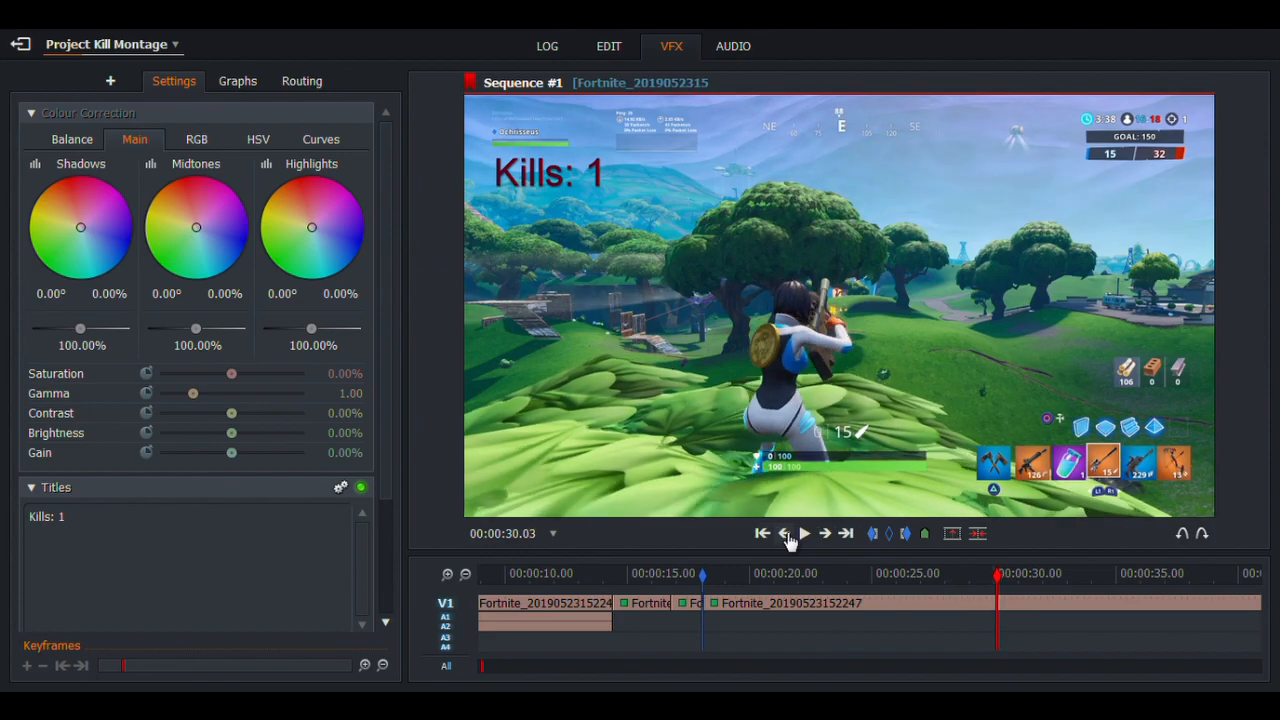
pyautogui.click(978, 535)
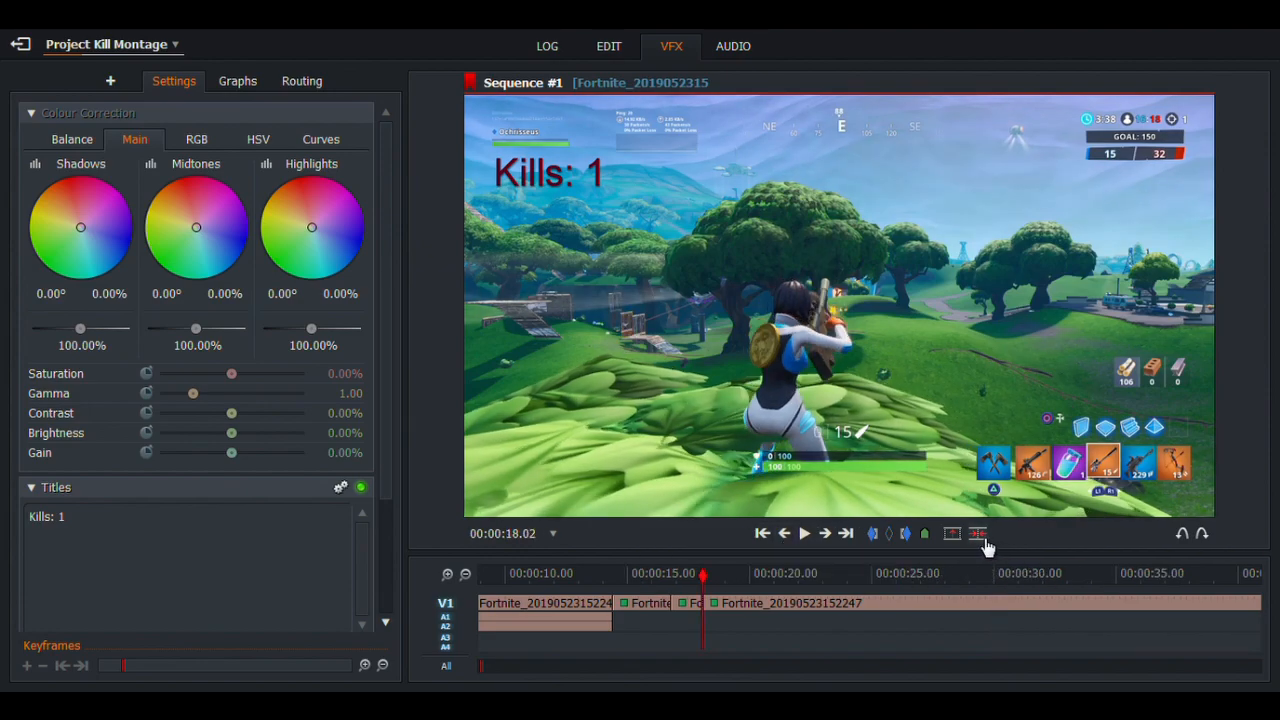
# Set the speed of the V1 segment starting at 00:00:18.02 to 100%
pyautogui.rightClick(780, 603)
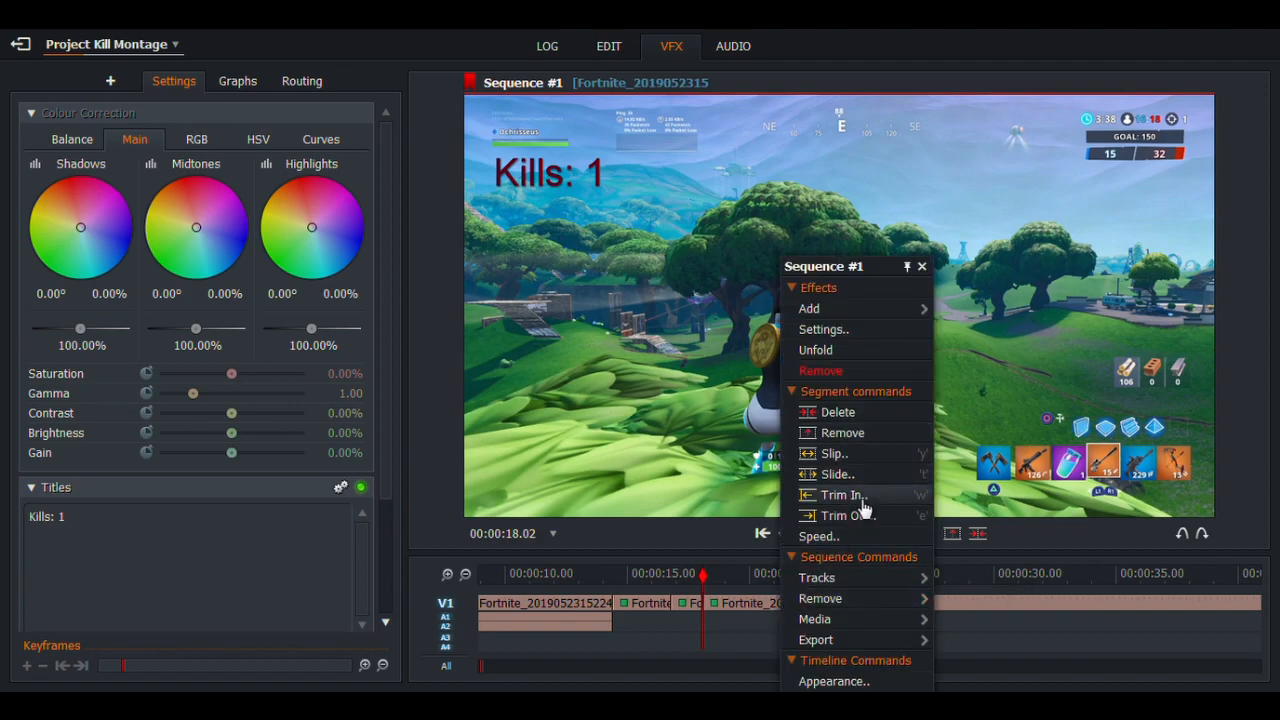
pyautogui.click(854, 538)
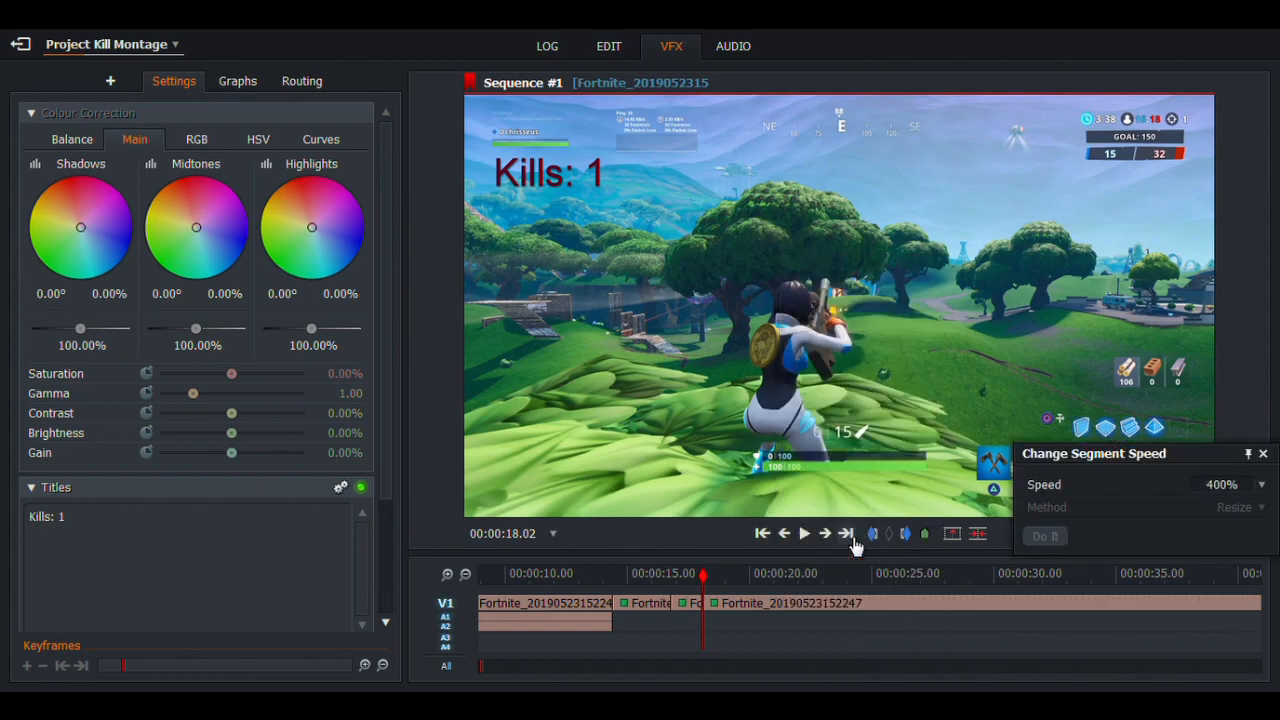
pyautogui.click(1264, 486)
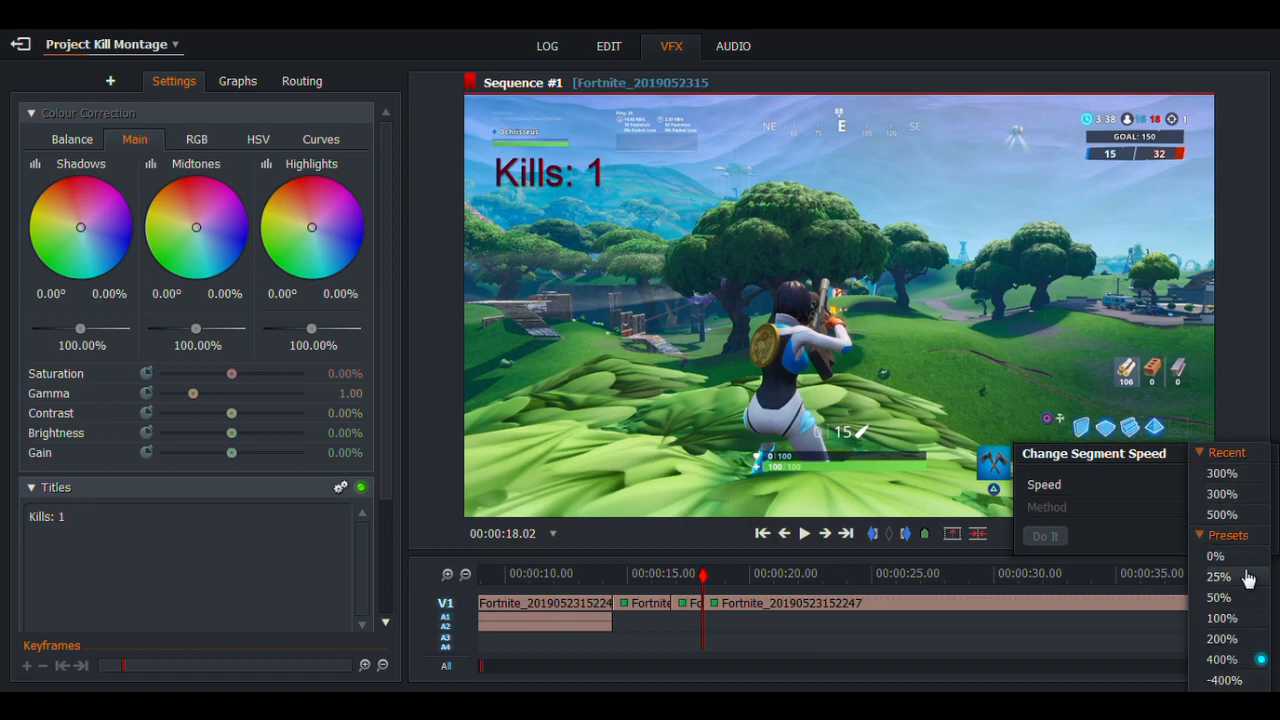
pyautogui.click(1232, 617)
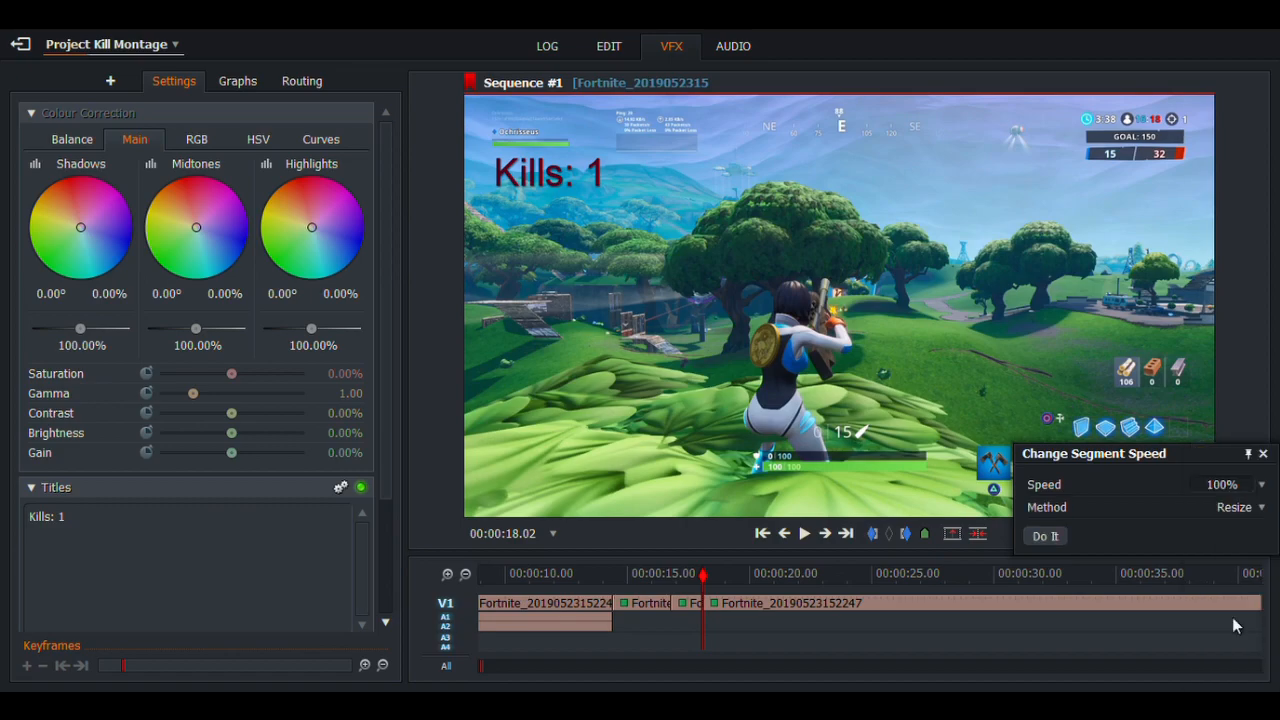
pyautogui.click(1045, 536)
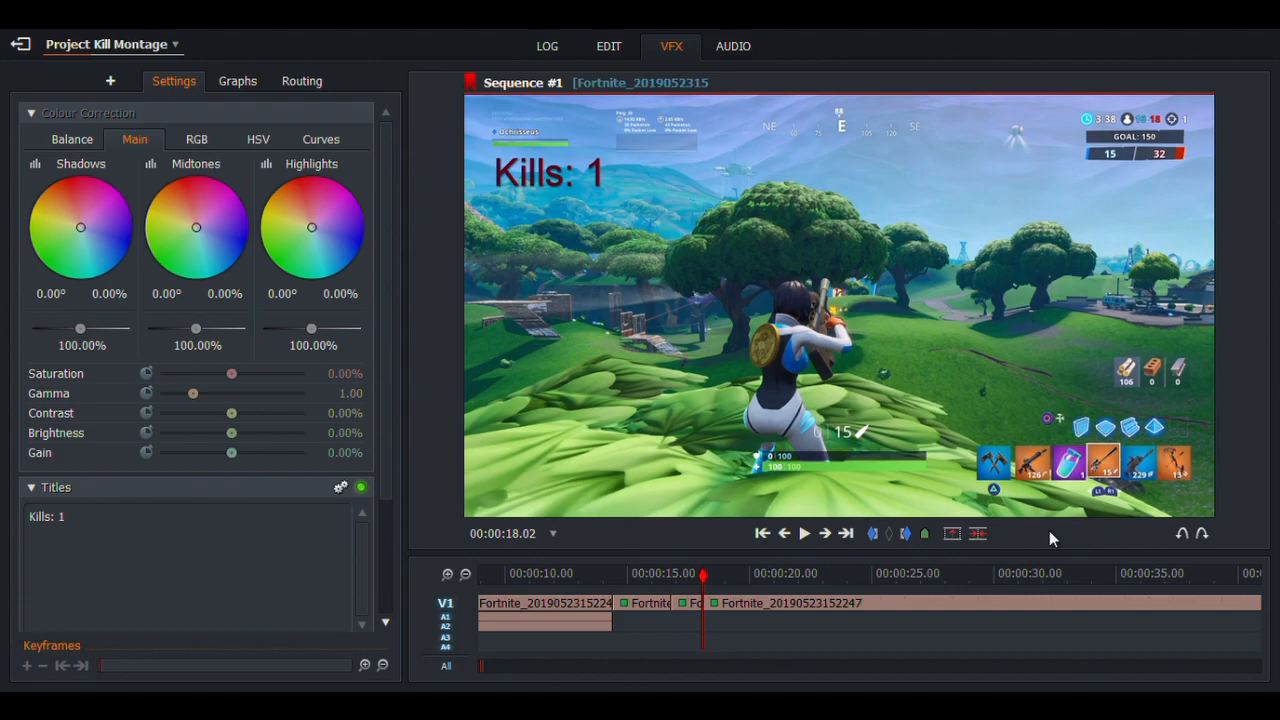
# Play on to the elimination at 00:00:21.02 and split the V1 clip there
pyautogui.click(805, 535)
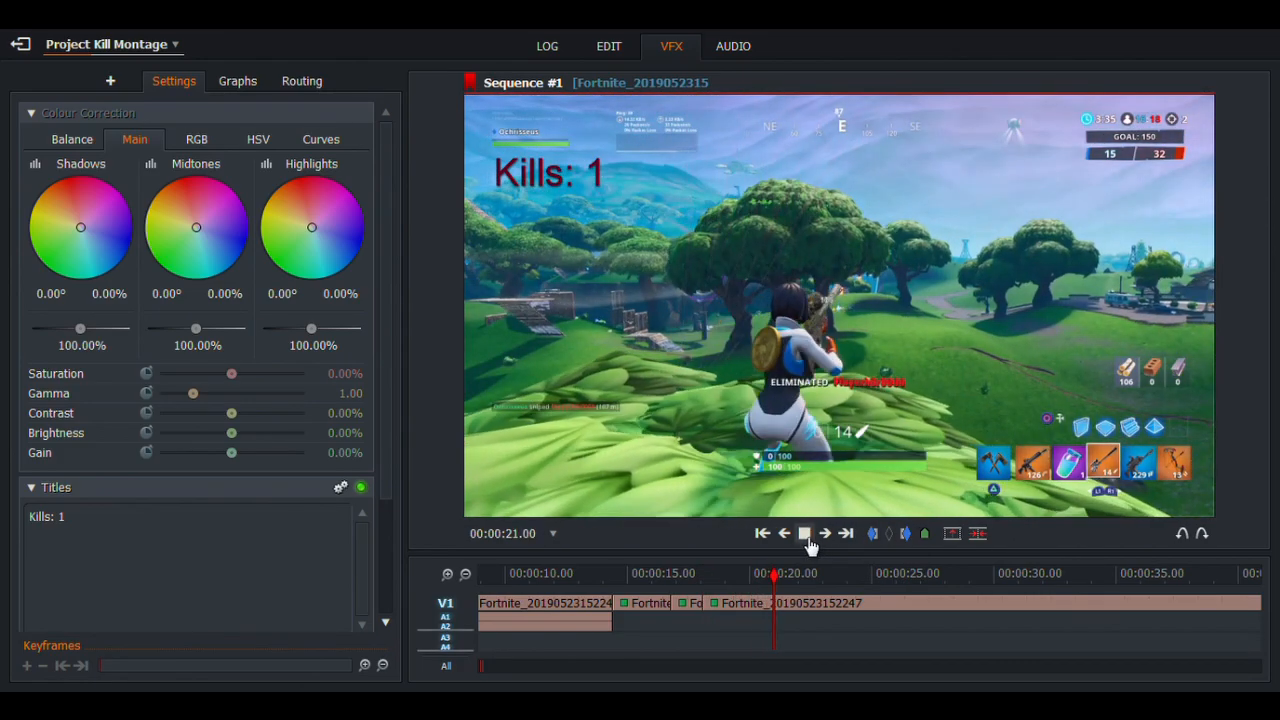
pyautogui.click(806, 536)
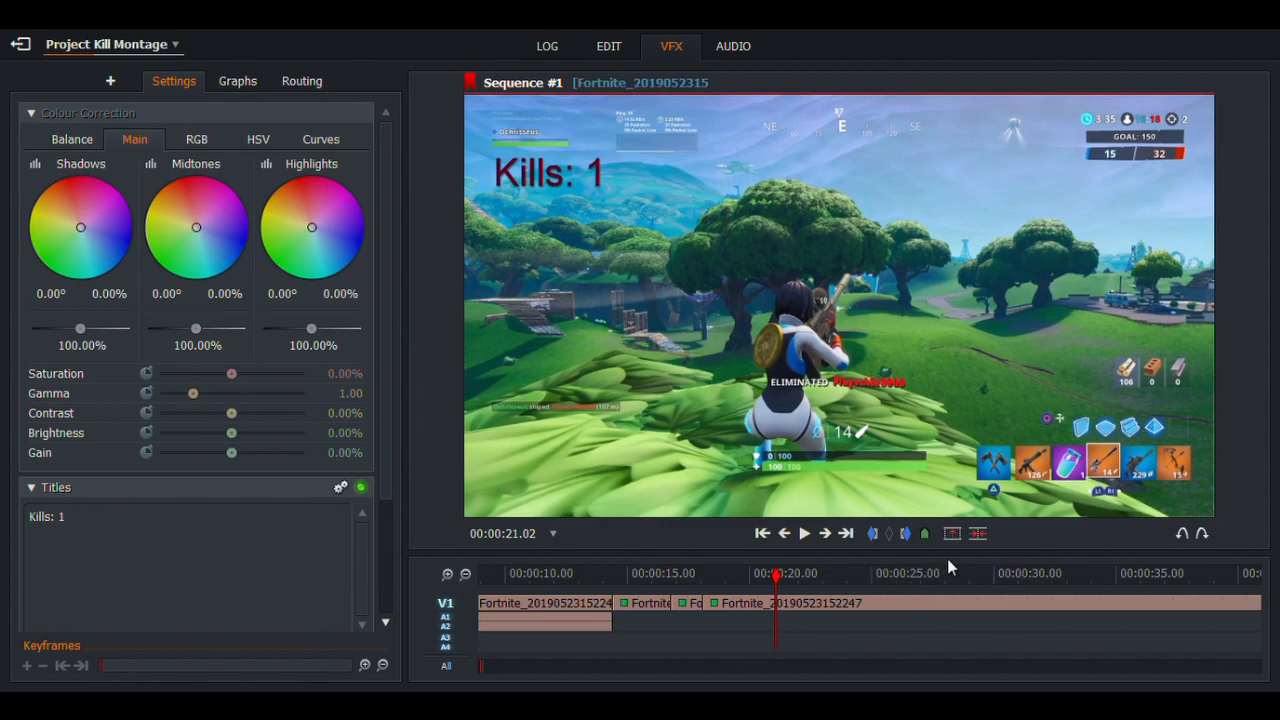
pyautogui.click(984, 547)
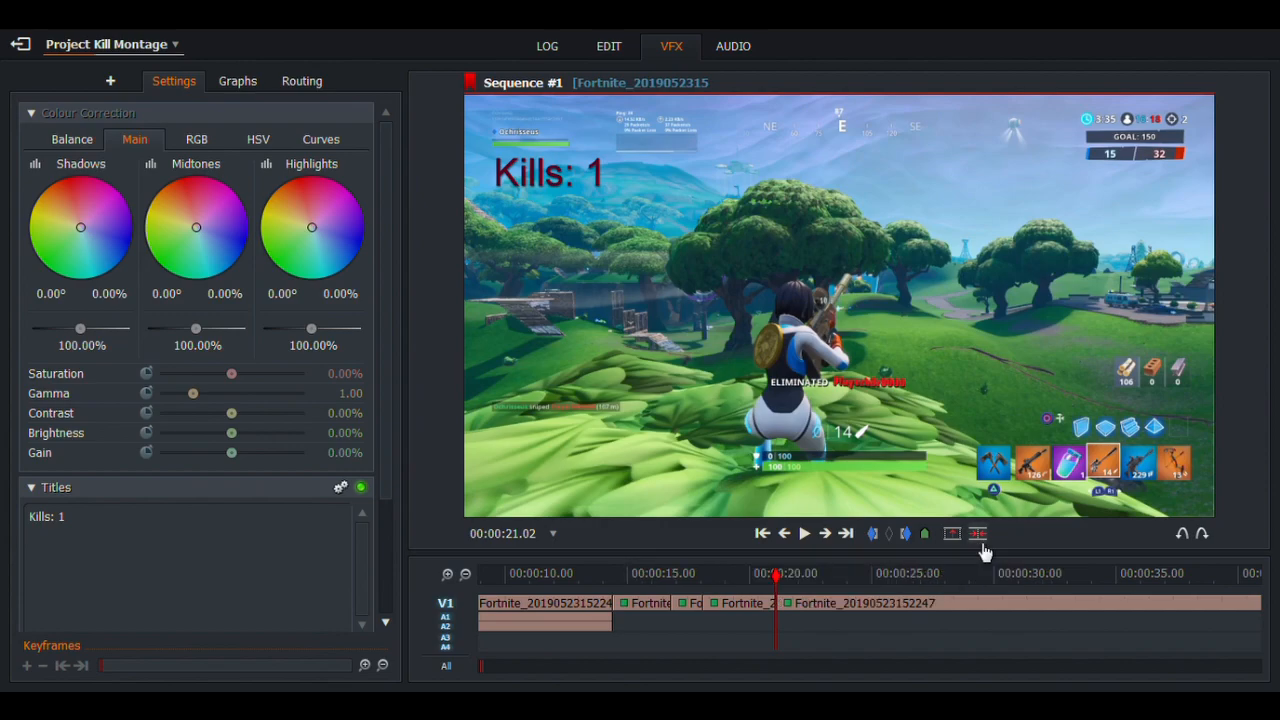
# Change the title text of the segment after the 00:00:21.02 cut to "Kills: 2"
pyautogui.click(602, 47)
pyautogui.click(671, 47)
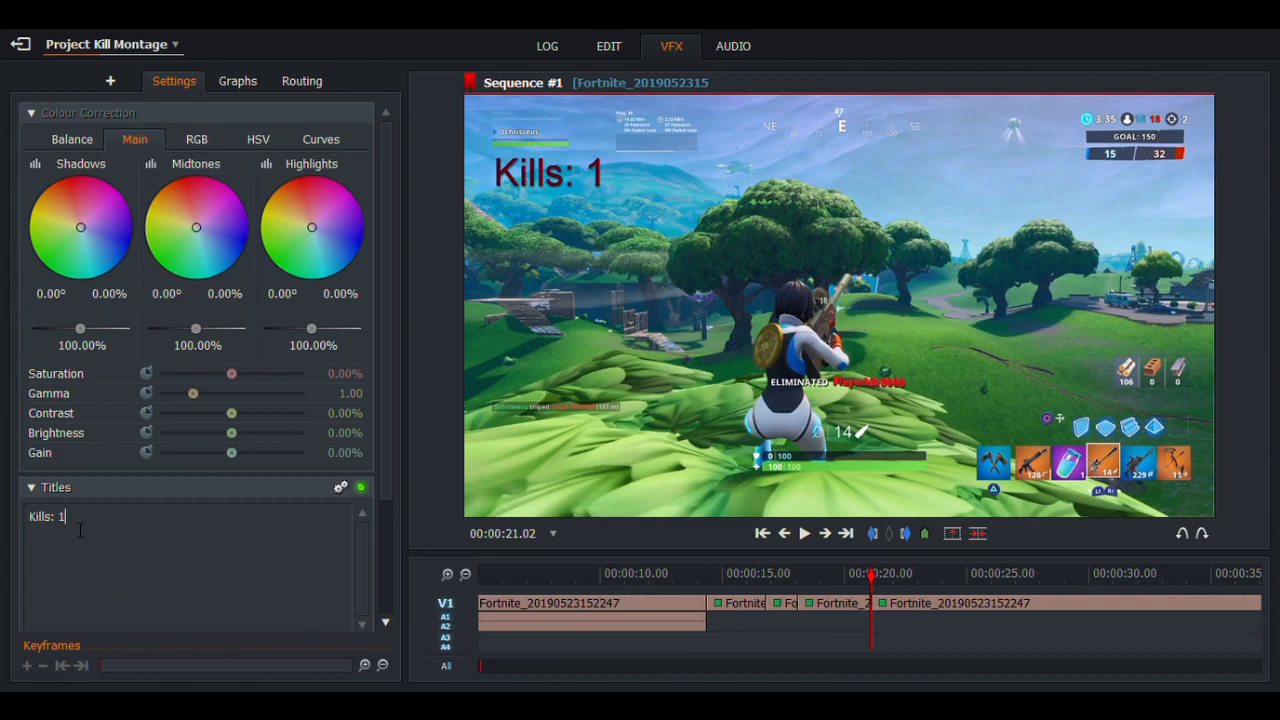
pyautogui.press('BackSpace')
pyautogui.write('2')
pyautogui.click(465, 573)
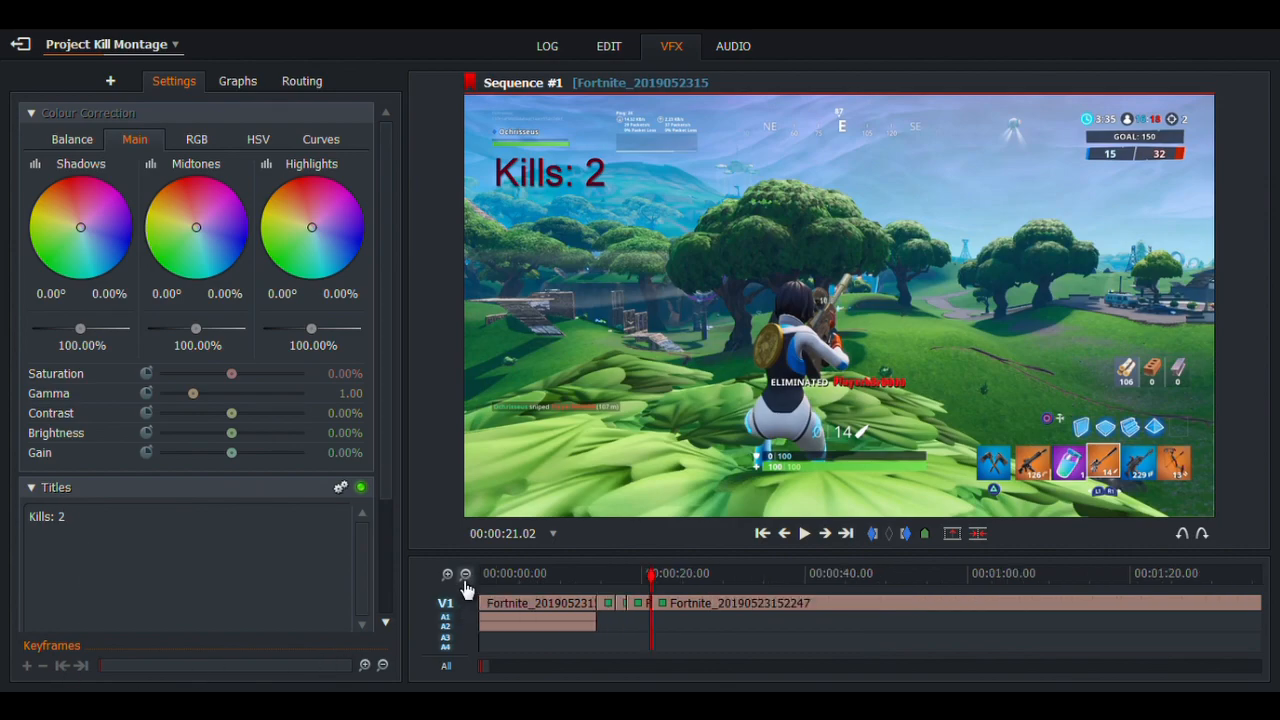
pyautogui.click(466, 578)
pyautogui.click(466, 578)
pyautogui.click(466, 578)
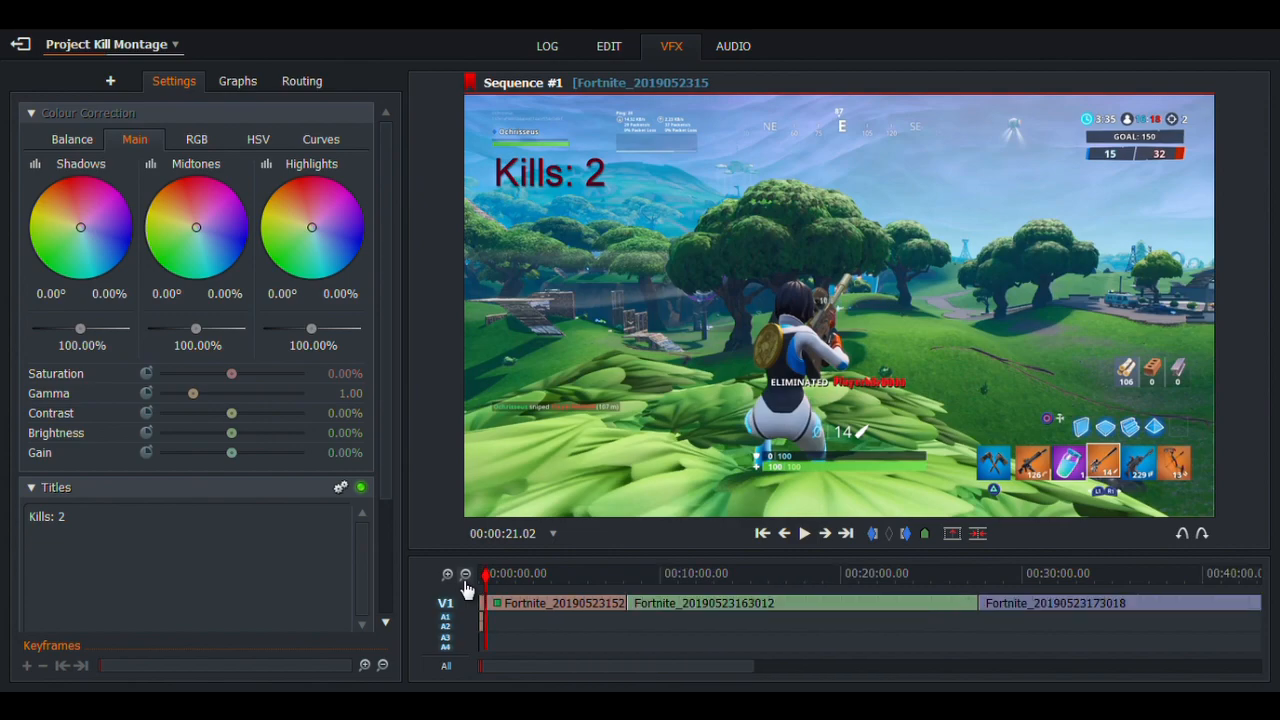
pyautogui.click(466, 578)
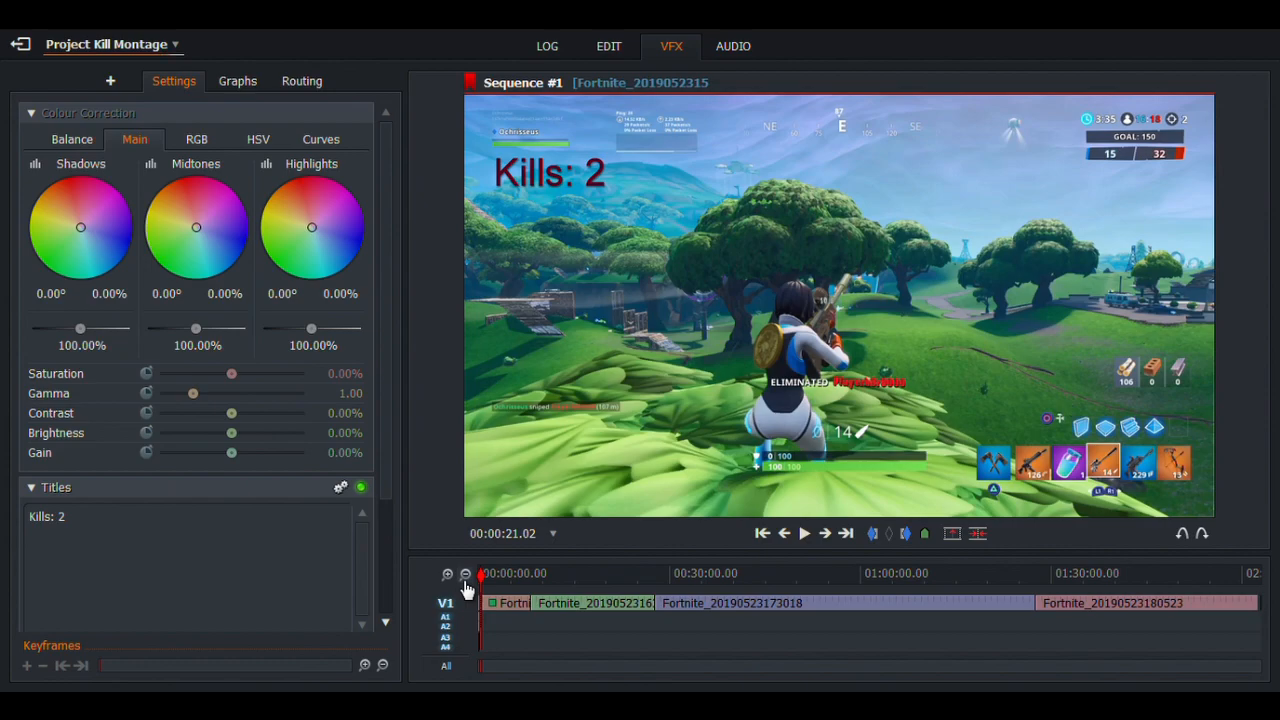
pyautogui.click(447, 574)
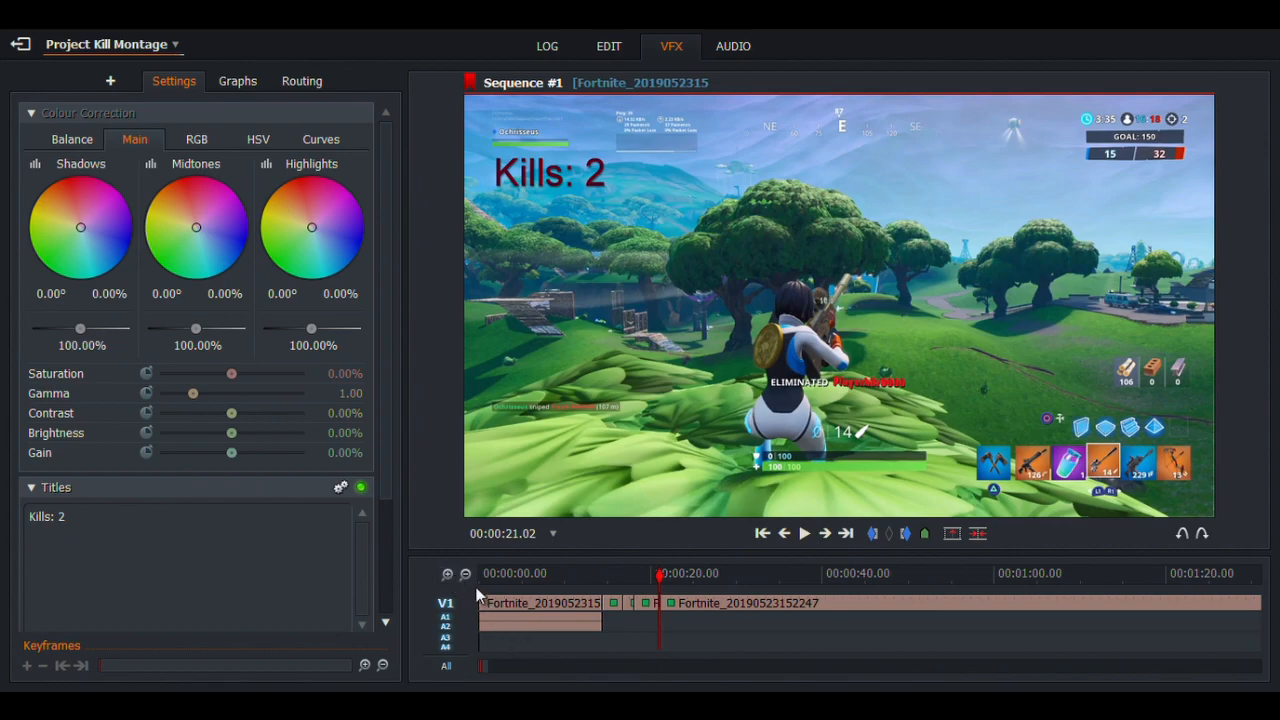
pyautogui.click(466, 575)
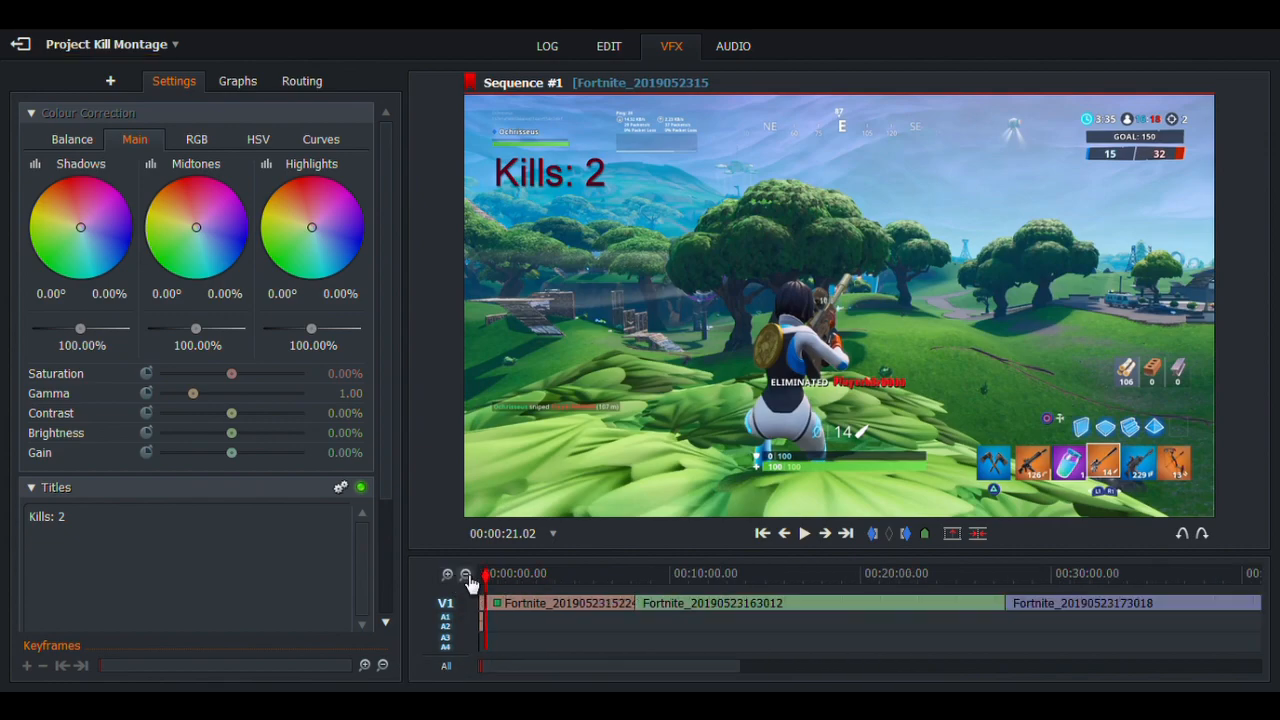
pyautogui.click(466, 575)
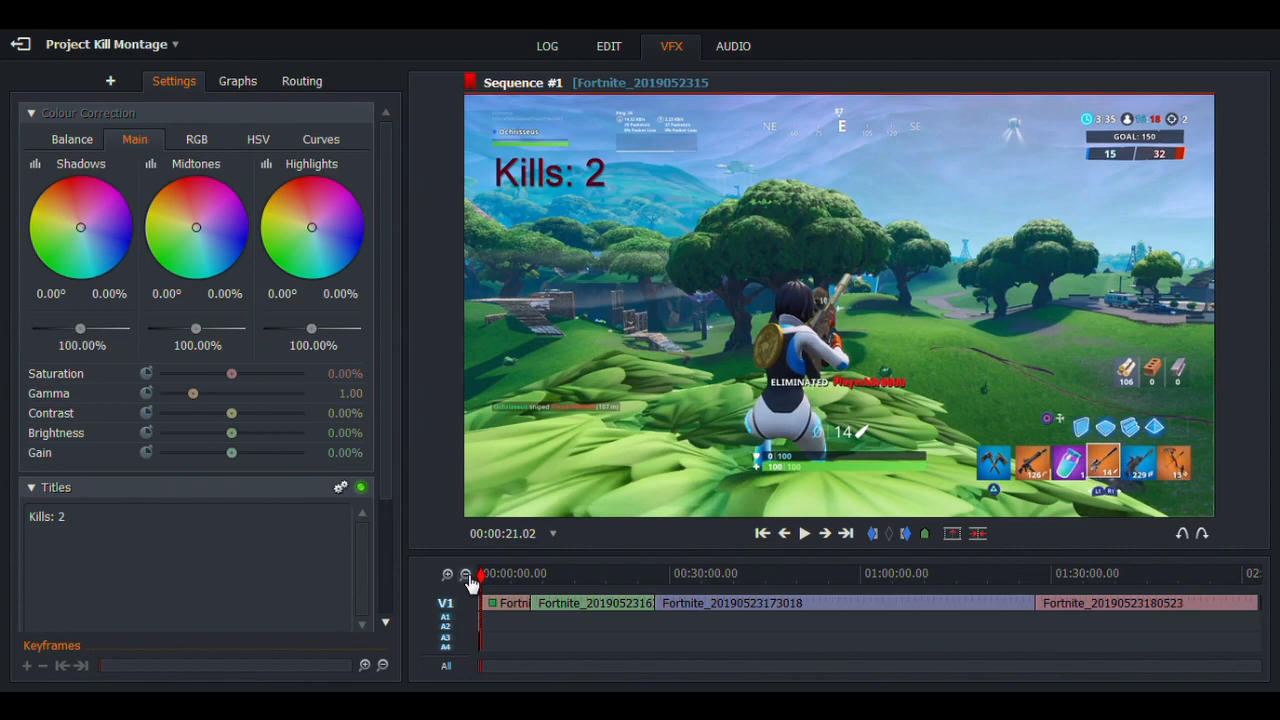
# Return to the editing view of the sequence and enable video track V2
pyautogui.click(559, 57)
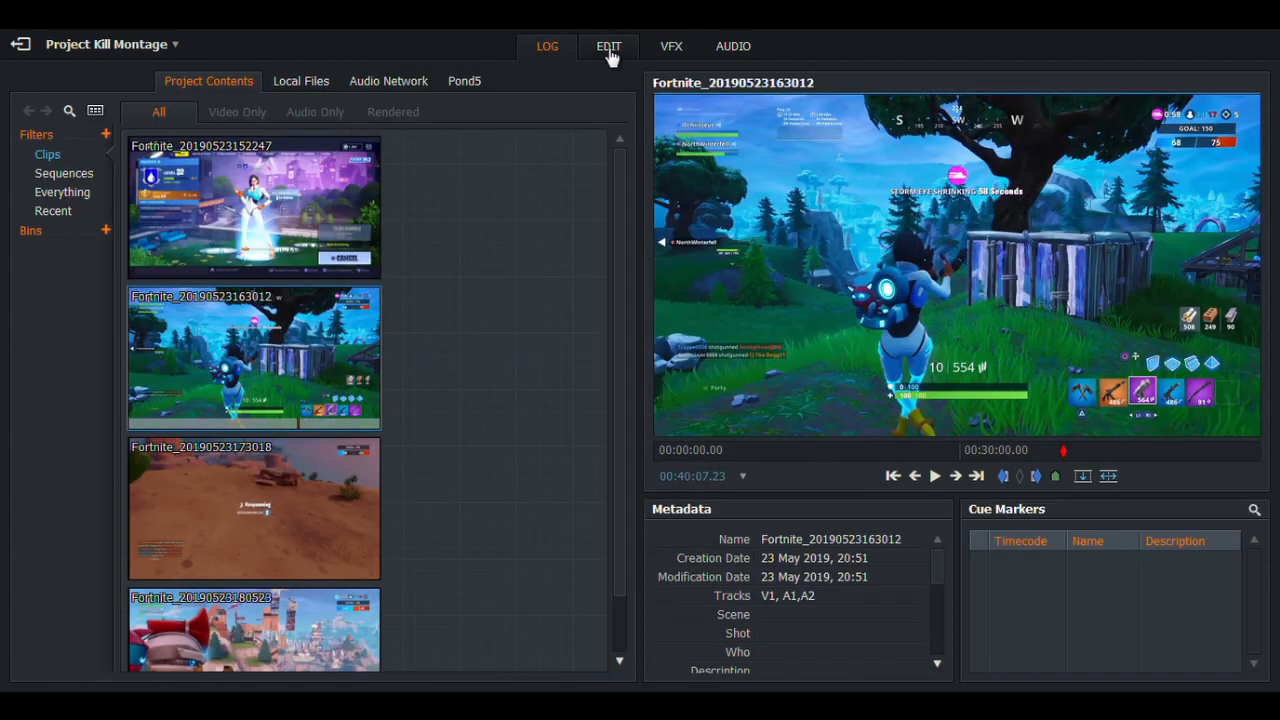
pyautogui.click(611, 48)
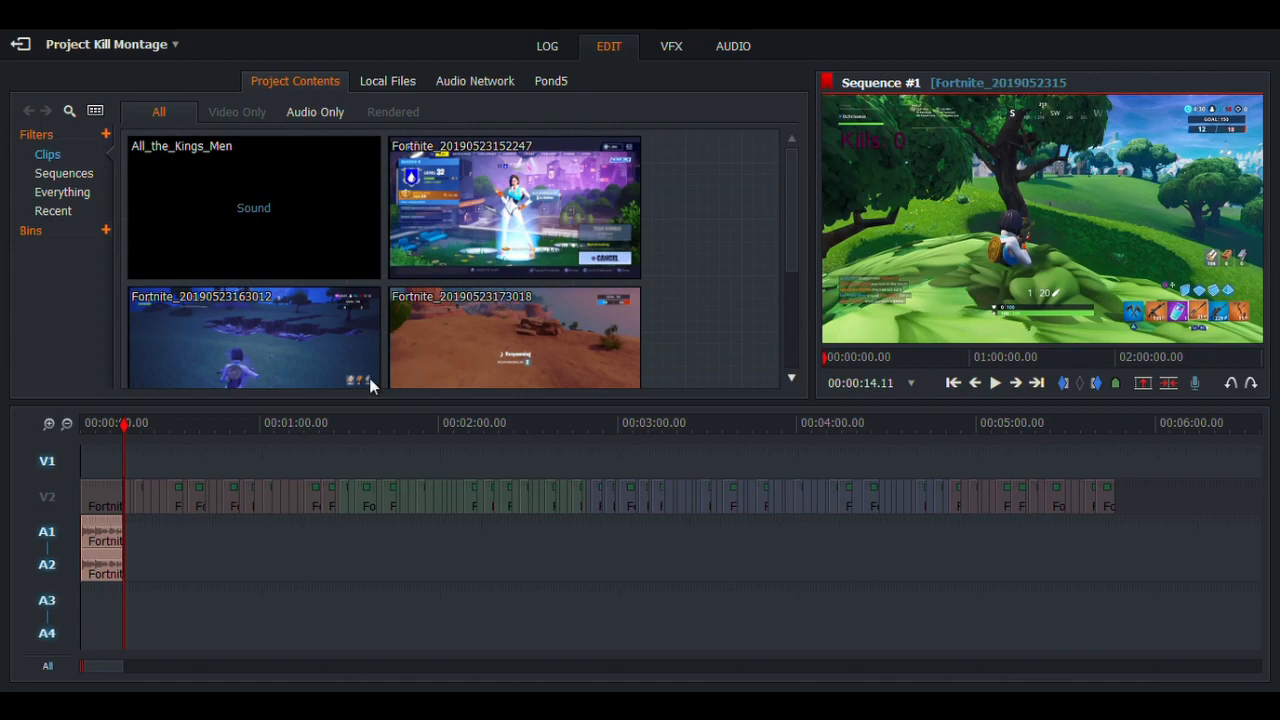
pyautogui.click(47, 498)
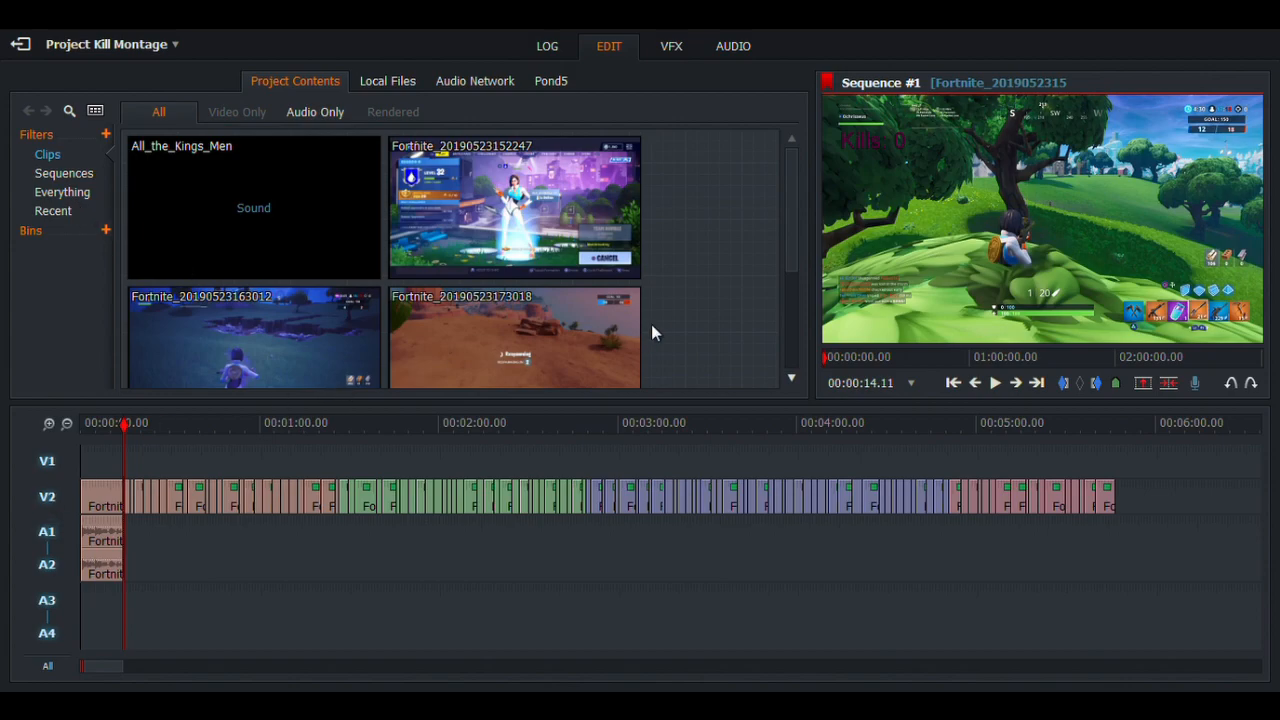
# Look through the clips in the project contents and move the sequence playhead to 00:00:15.04
pyautogui.scroll(-2, 787, 250)
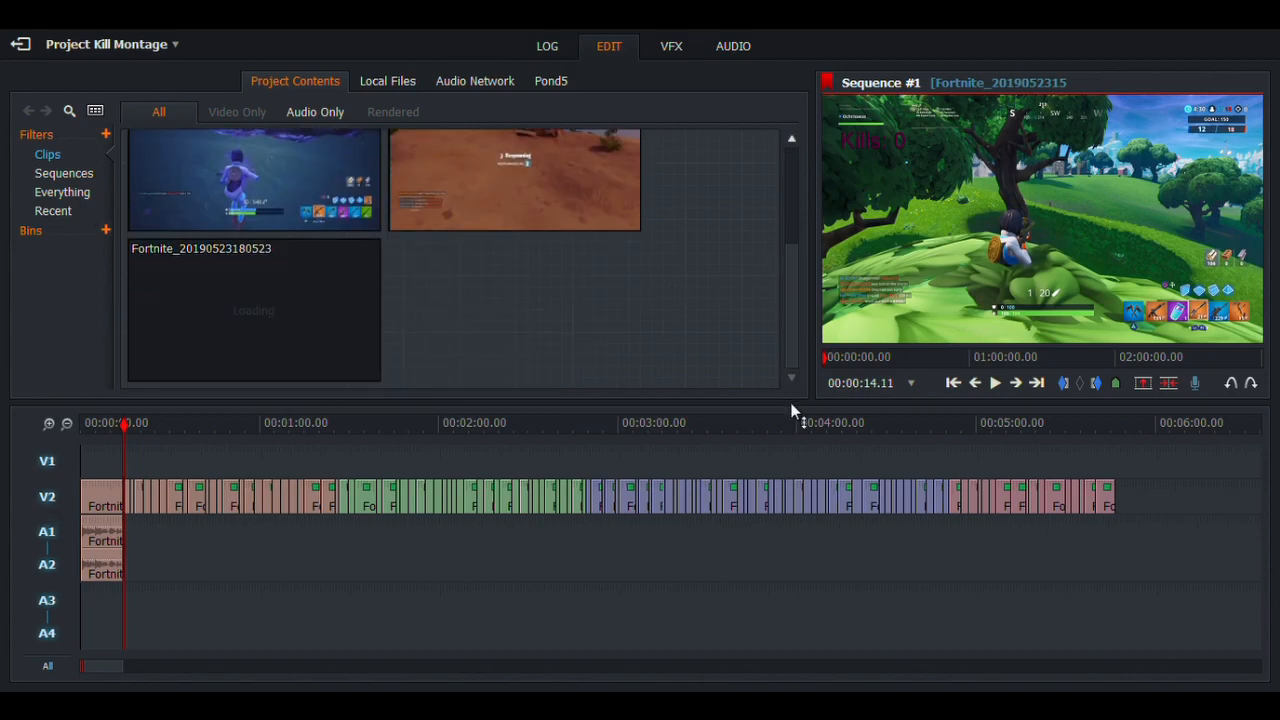
pyautogui.scroll(2, 789, 360)
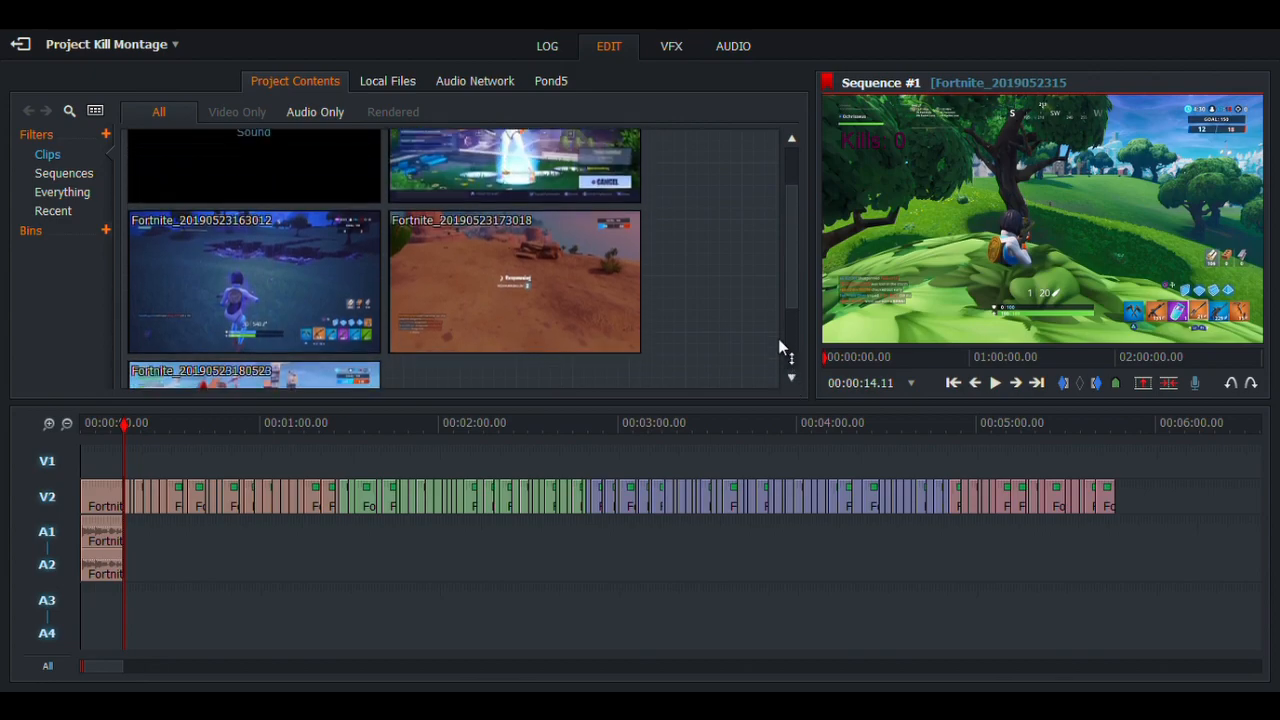
pyautogui.scroll(1, 778, 338)
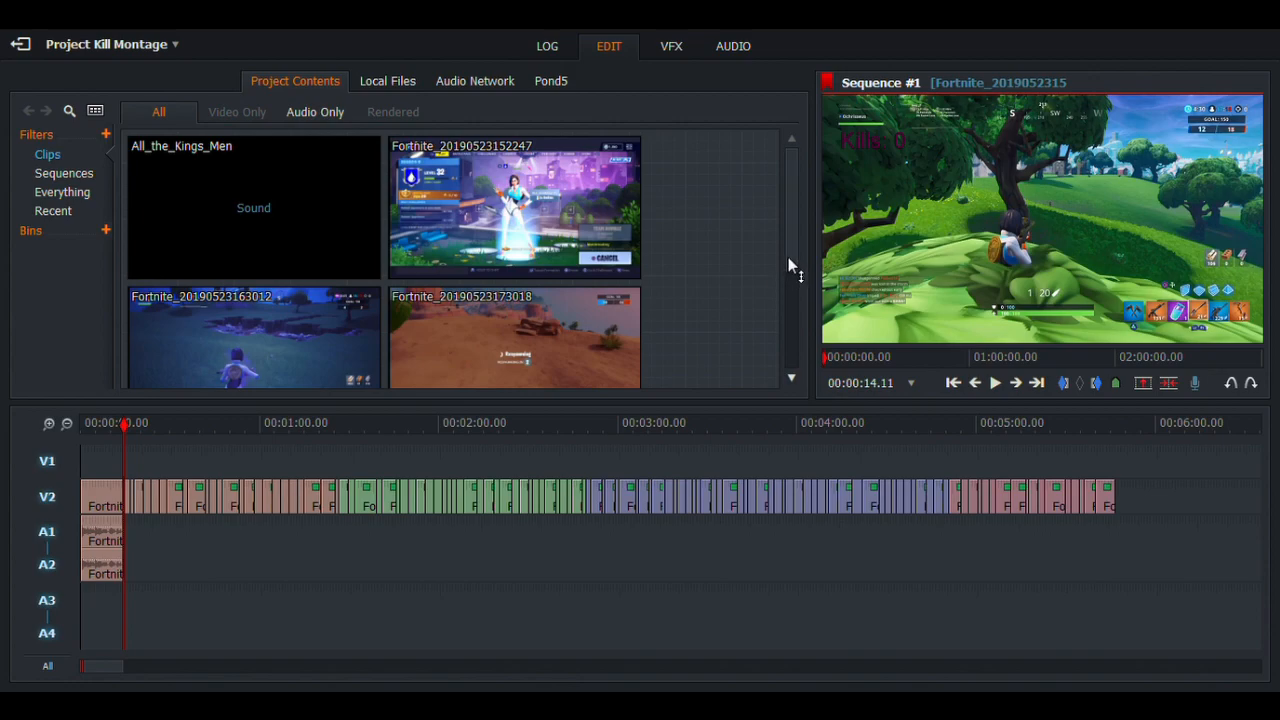
pyautogui.scroll(-2, 788, 257)
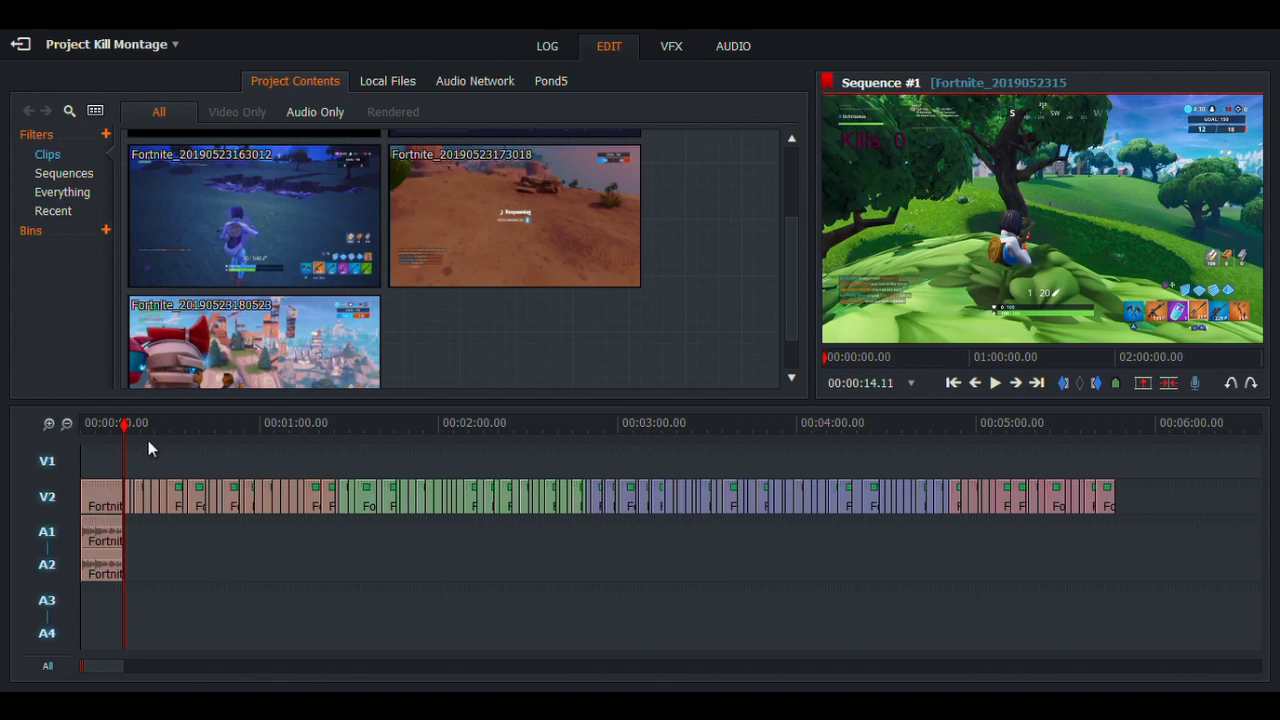
pyautogui.moveTo(123, 426)
pyautogui.mouseDown()
pyautogui.moveTo(597, 438)
pyautogui.moveTo(108, 428)
pyautogui.moveTo(125, 429)
pyautogui.mouseUp()
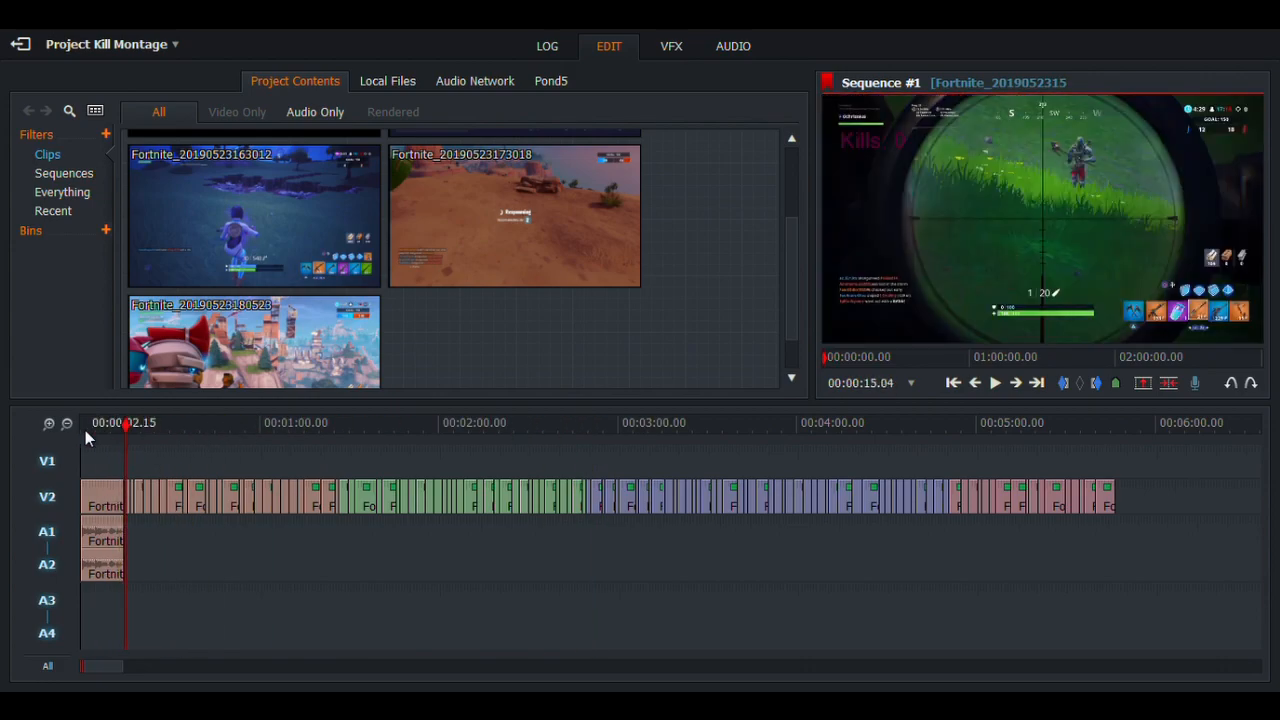
# Move the sequence playhead back to 00:00:14.11, exactly where the audio of the first clip ends
pyautogui.click(52, 424)
pyautogui.click(52, 424)
pyautogui.click(52, 424)
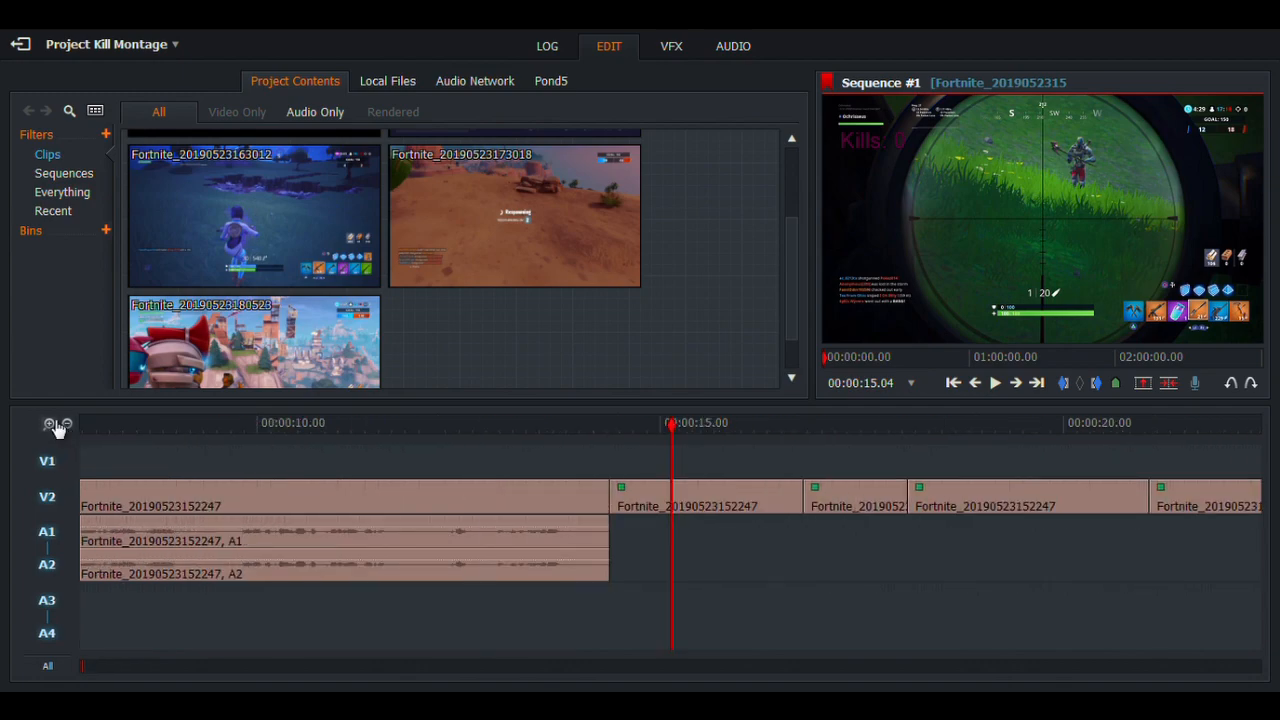
pyautogui.moveTo(673, 427); pyautogui.dragTo(624, 433)
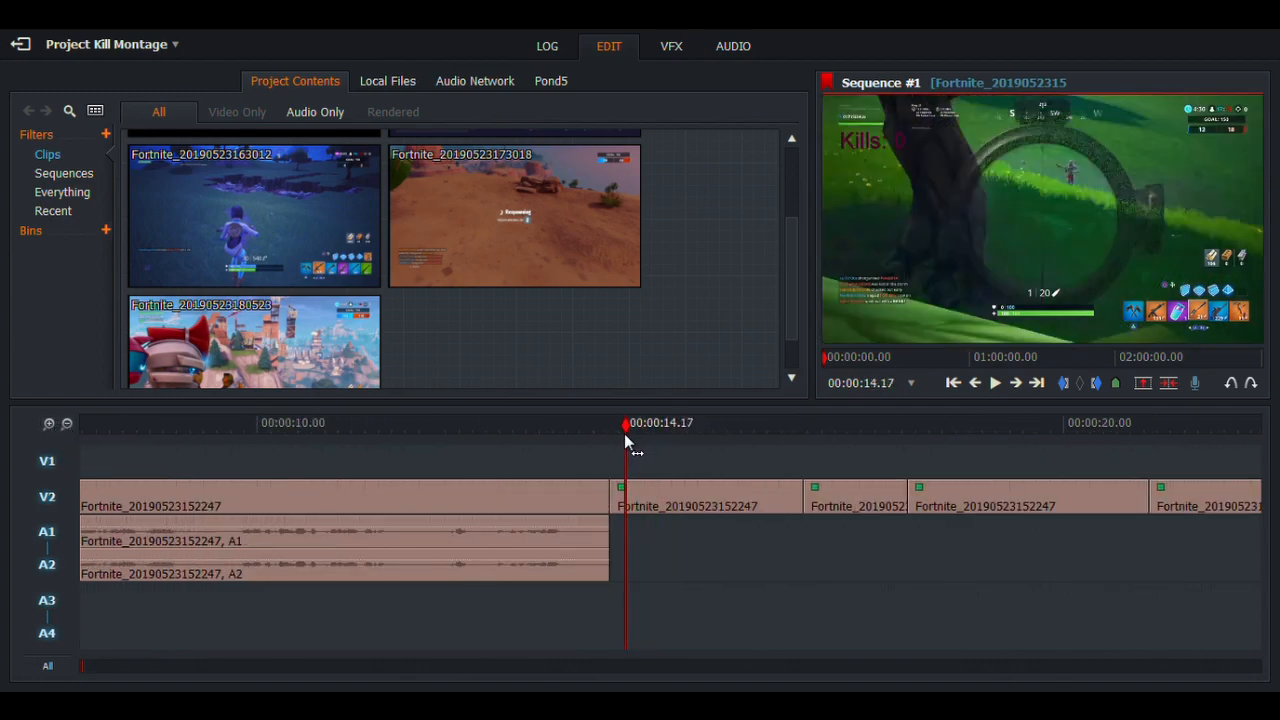
pyautogui.click(978, 385)
pyautogui.click(978, 385)
pyautogui.click(979, 386)
pyautogui.click(979, 385)
pyautogui.click(979, 385)
pyautogui.click(979, 385)
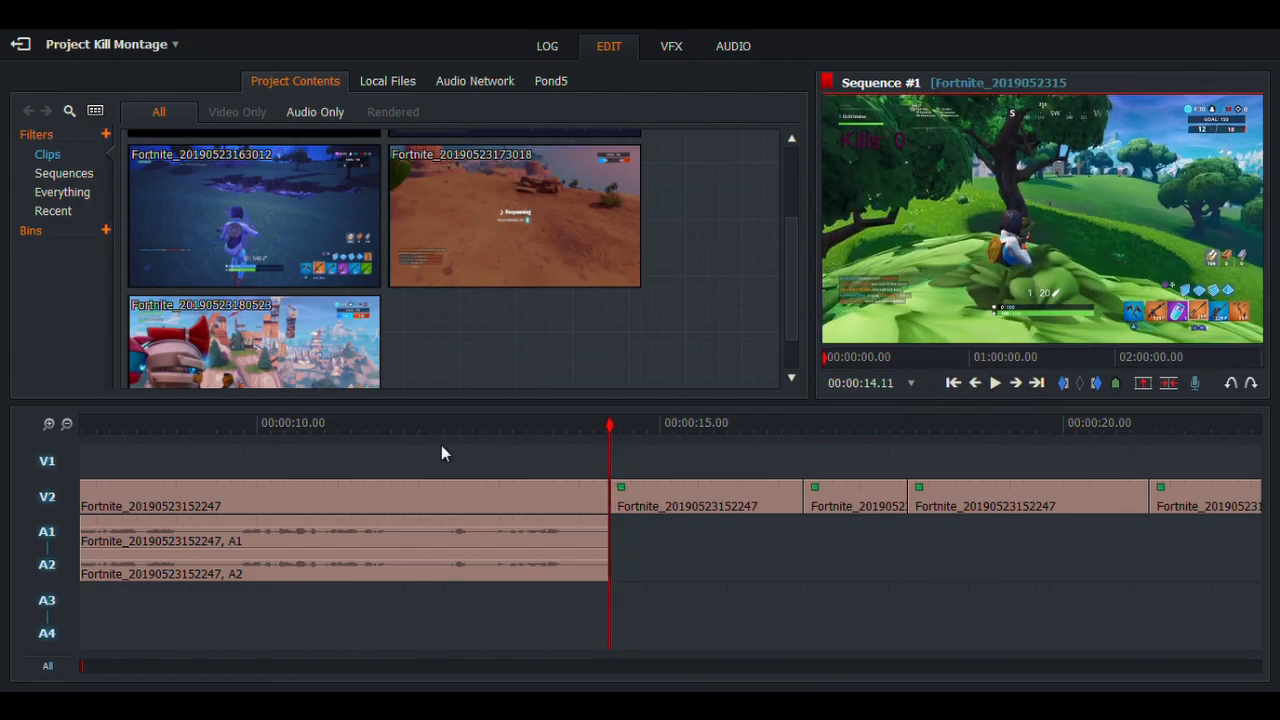
# Disable video track V2 and place the All_the_Kings_Men sound twice, back to back, on A1 and A2 from 00:00:14.11
pyautogui.click(67, 425)
pyautogui.click(67, 425)
pyautogui.click(67, 425)
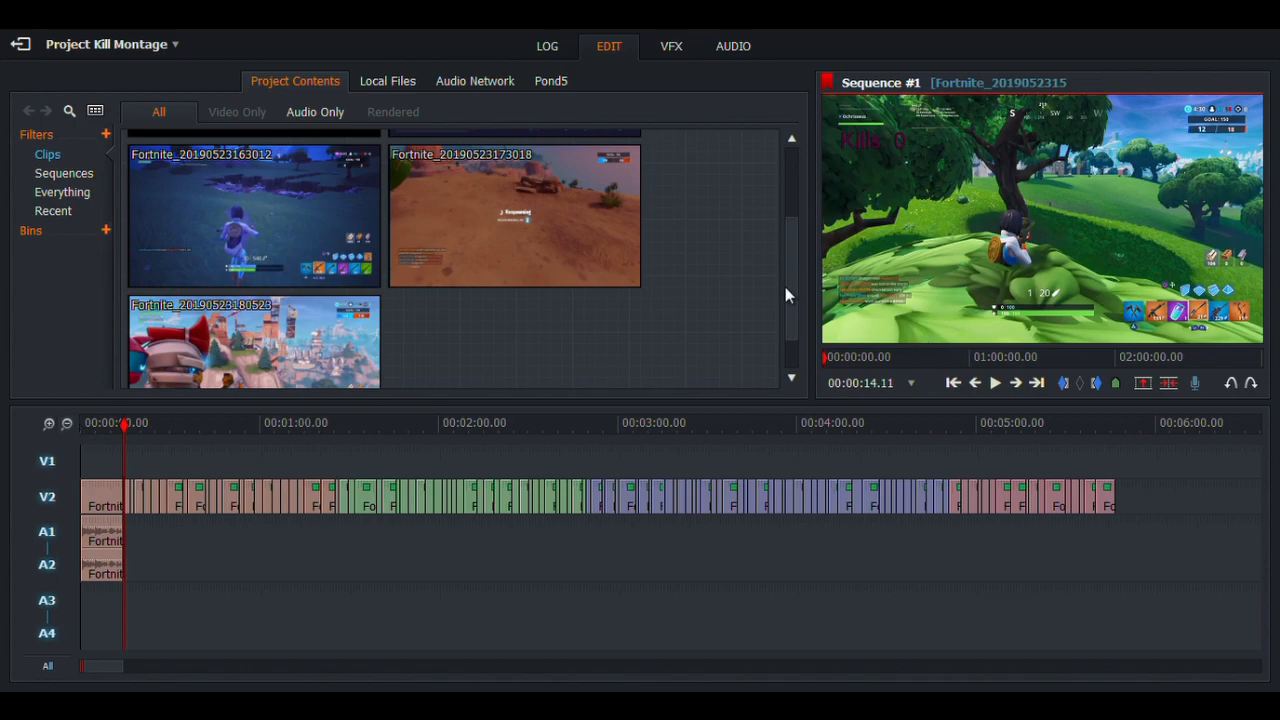
pyautogui.moveTo(790, 294); pyautogui.dragTo(758, 131)
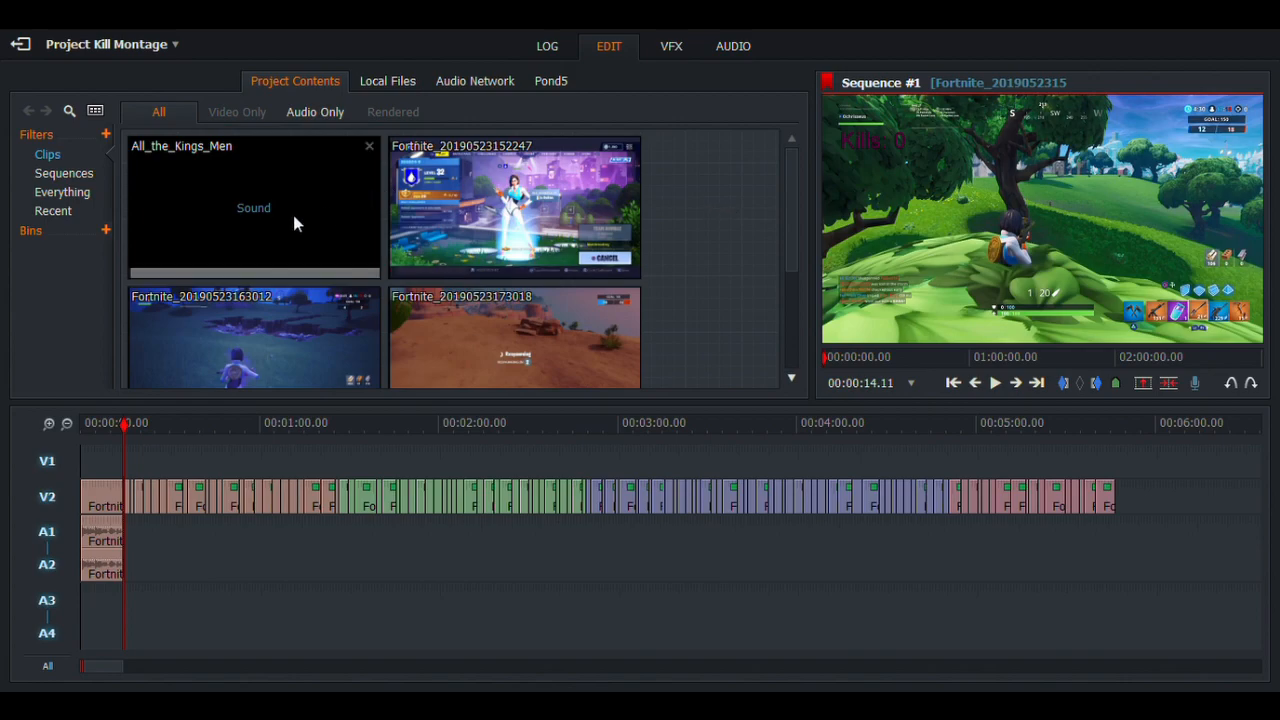
pyautogui.click(52, 503)
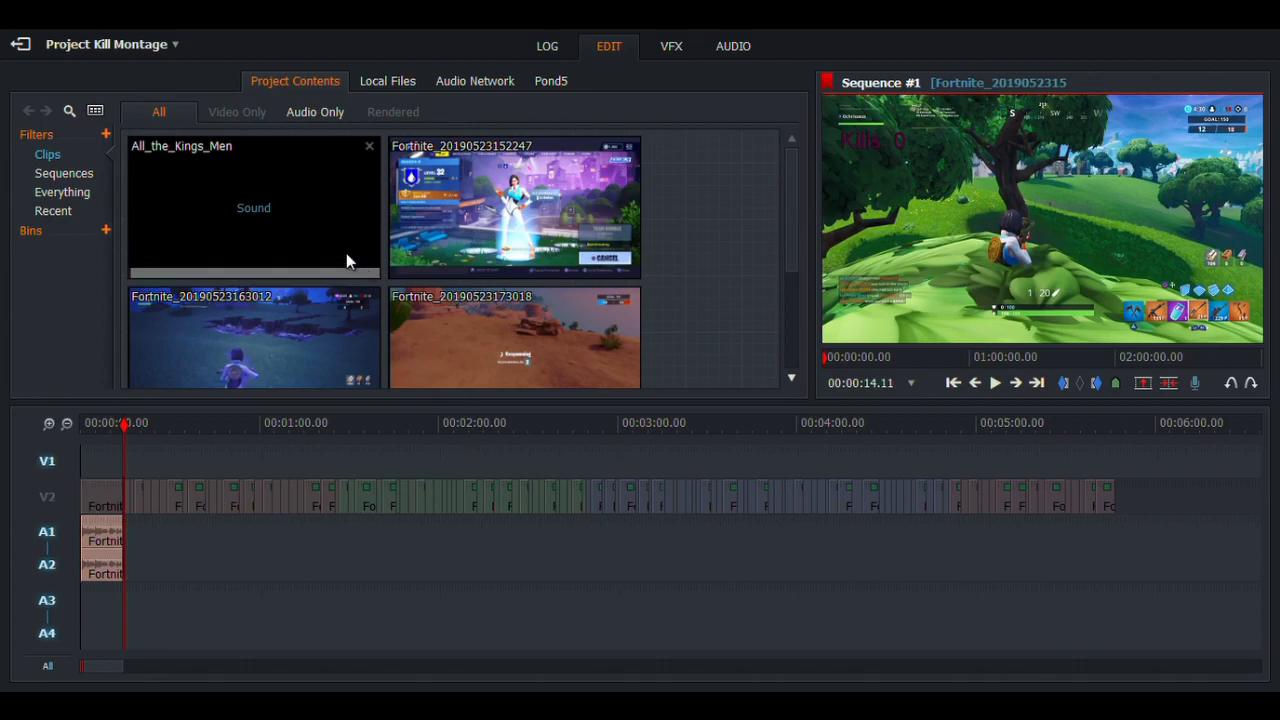
pyautogui.moveTo(292, 217); pyautogui.dragTo(1090, 226)
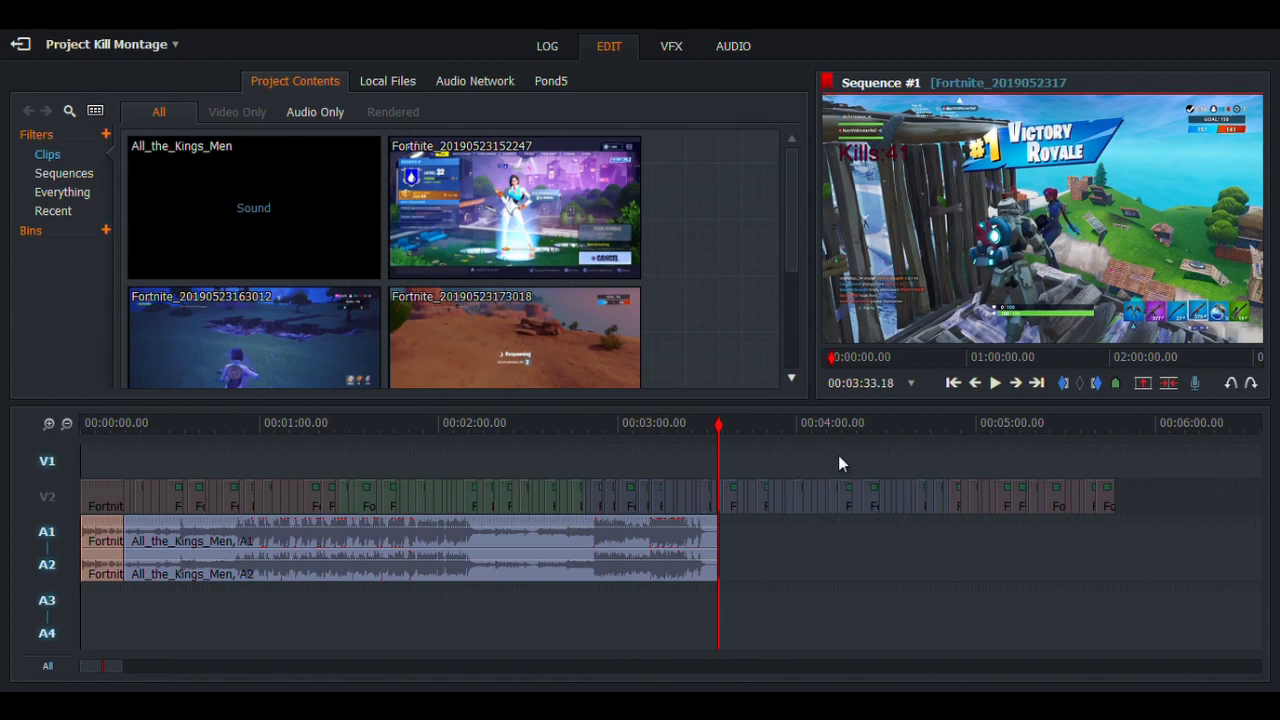
pyautogui.moveTo(258, 203); pyautogui.dragTo(981, 259)
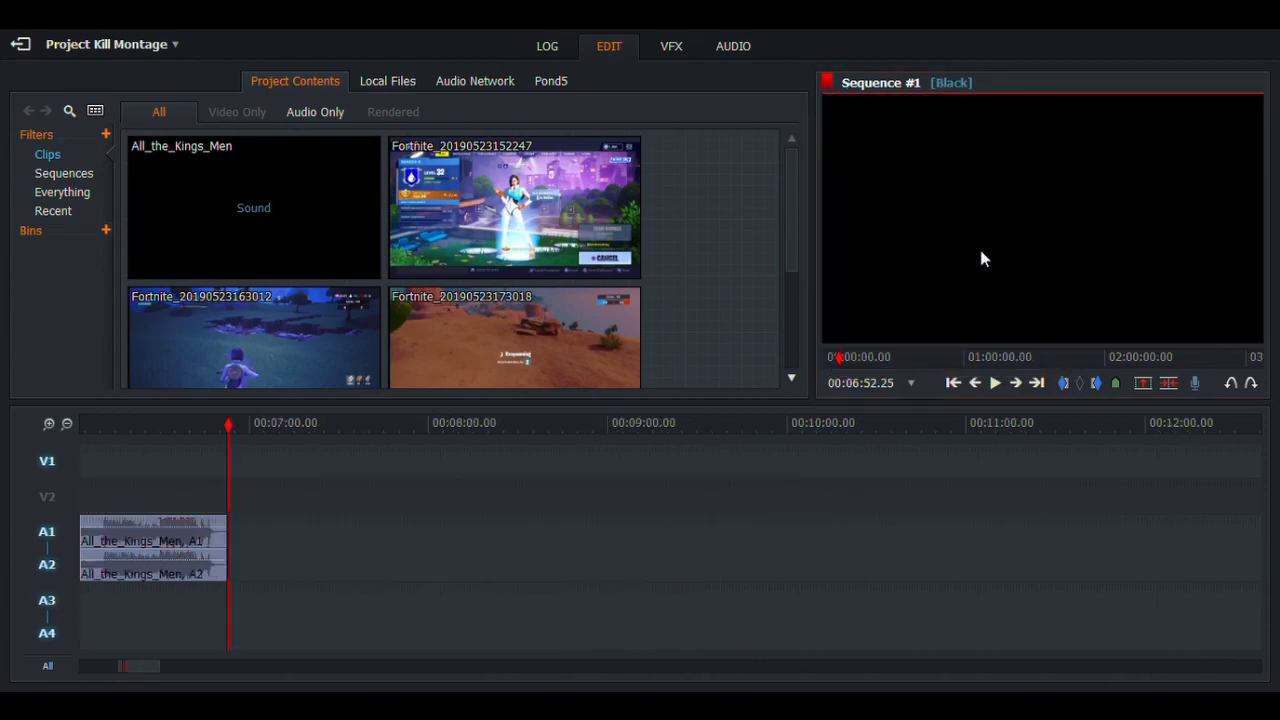
# Delete the tail of the second All_the_Kings_Men copy from 00:06:48.18 onward and re-enable video track V2
pyautogui.click(67, 425)
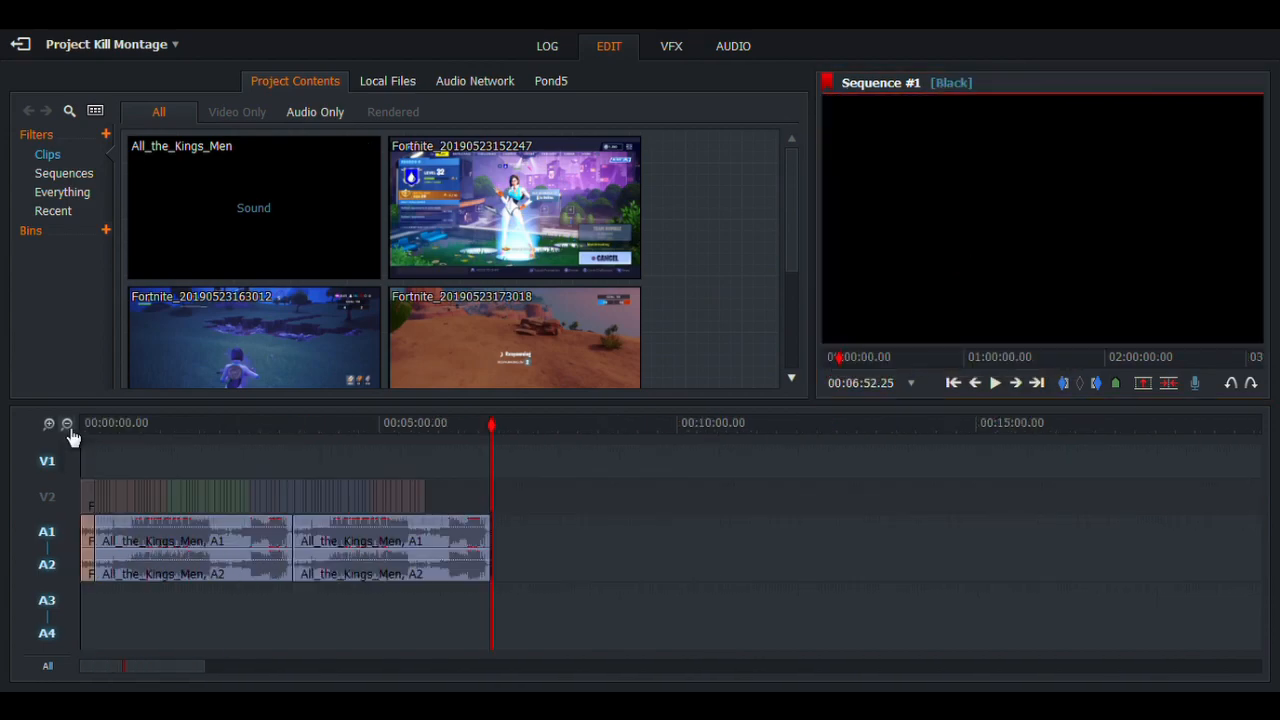
pyautogui.click(67, 425)
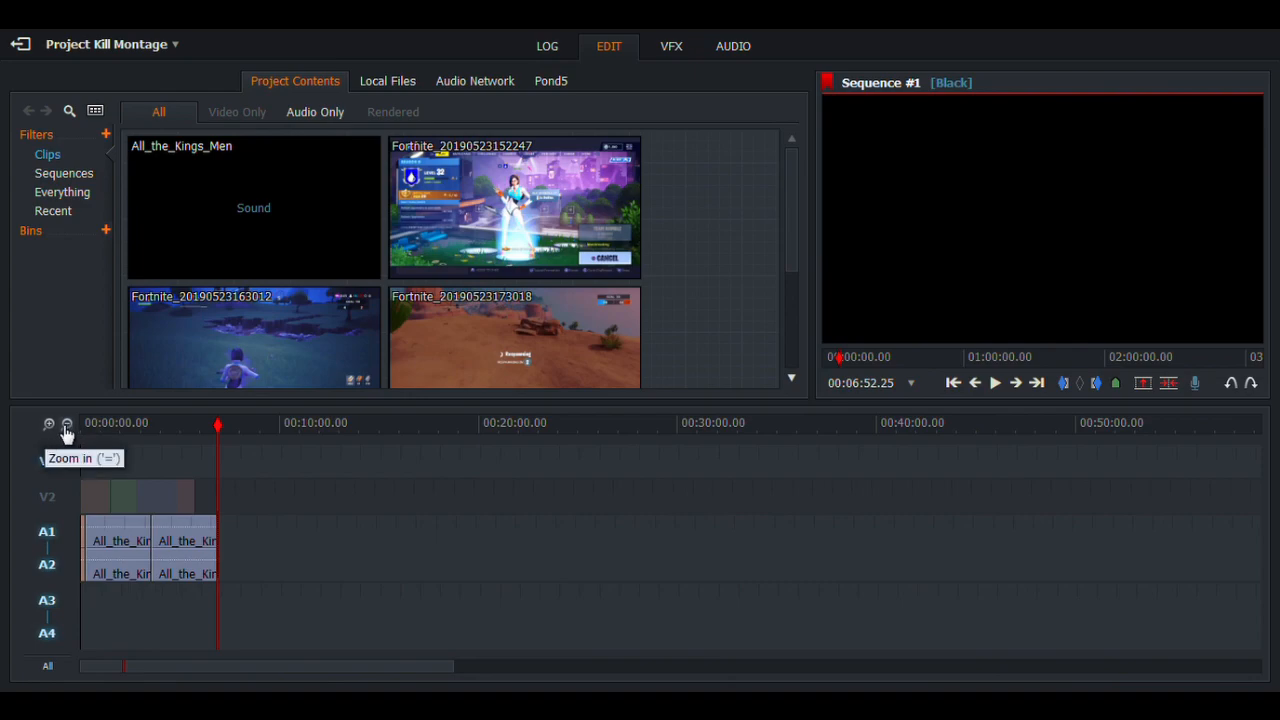
pyautogui.click(50, 425)
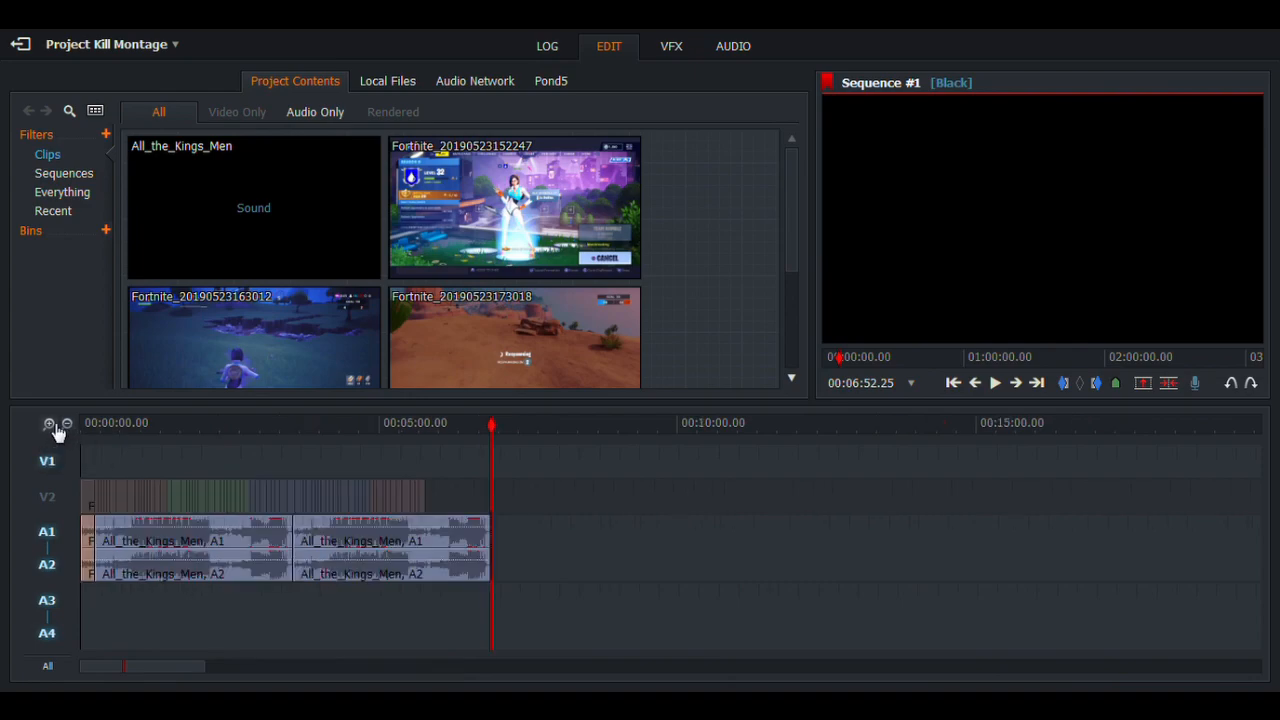
pyautogui.click(50, 425)
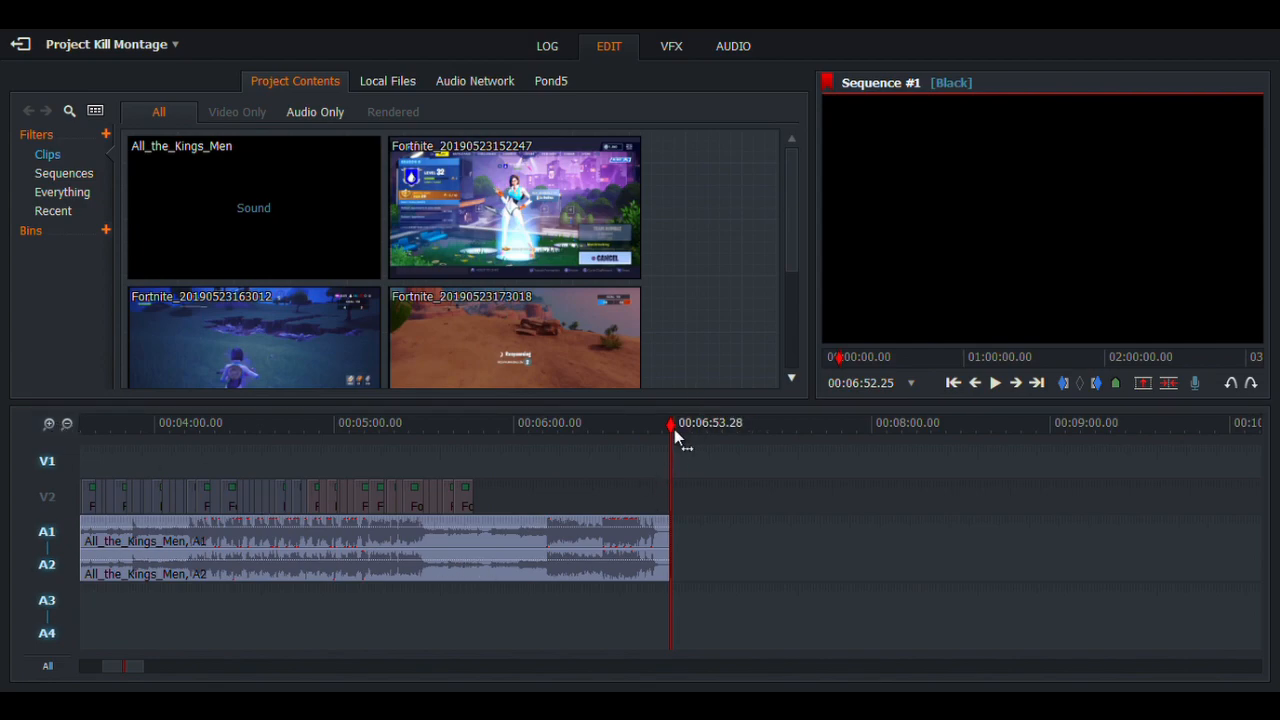
pyautogui.moveTo(674, 428); pyautogui.dragTo(658, 428)
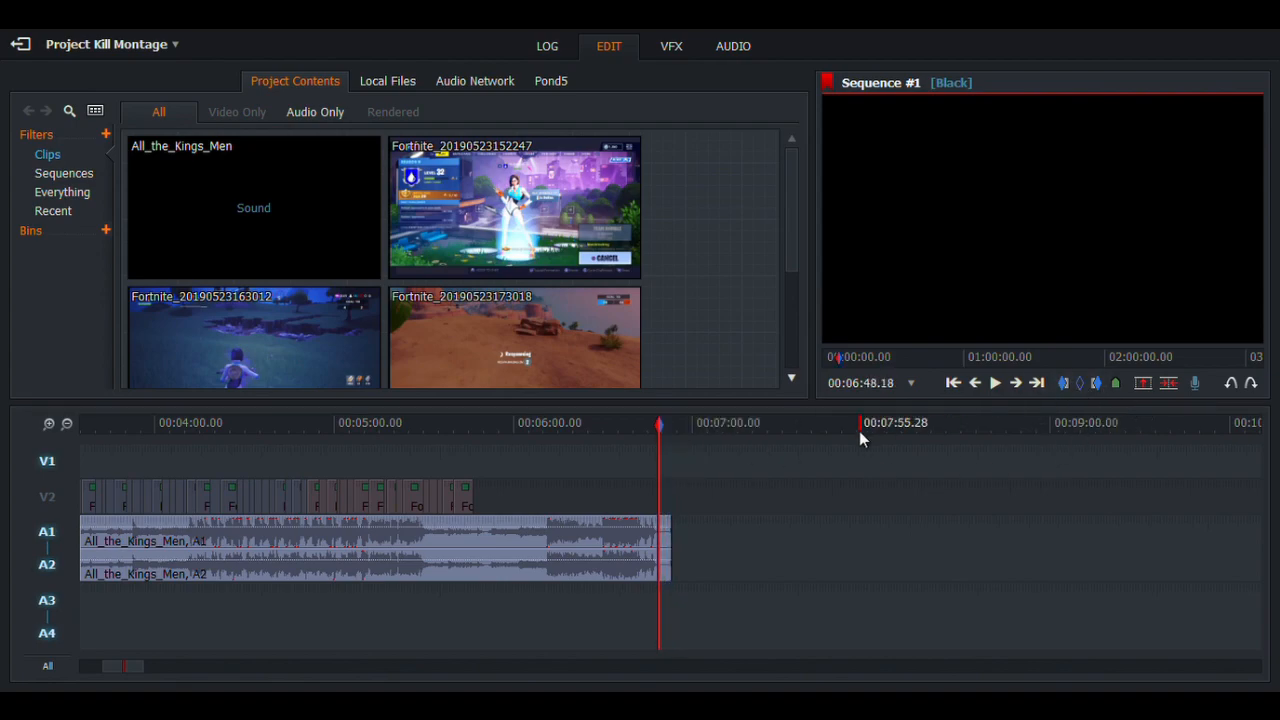
pyautogui.moveTo(664, 432); pyautogui.dragTo(741, 435)
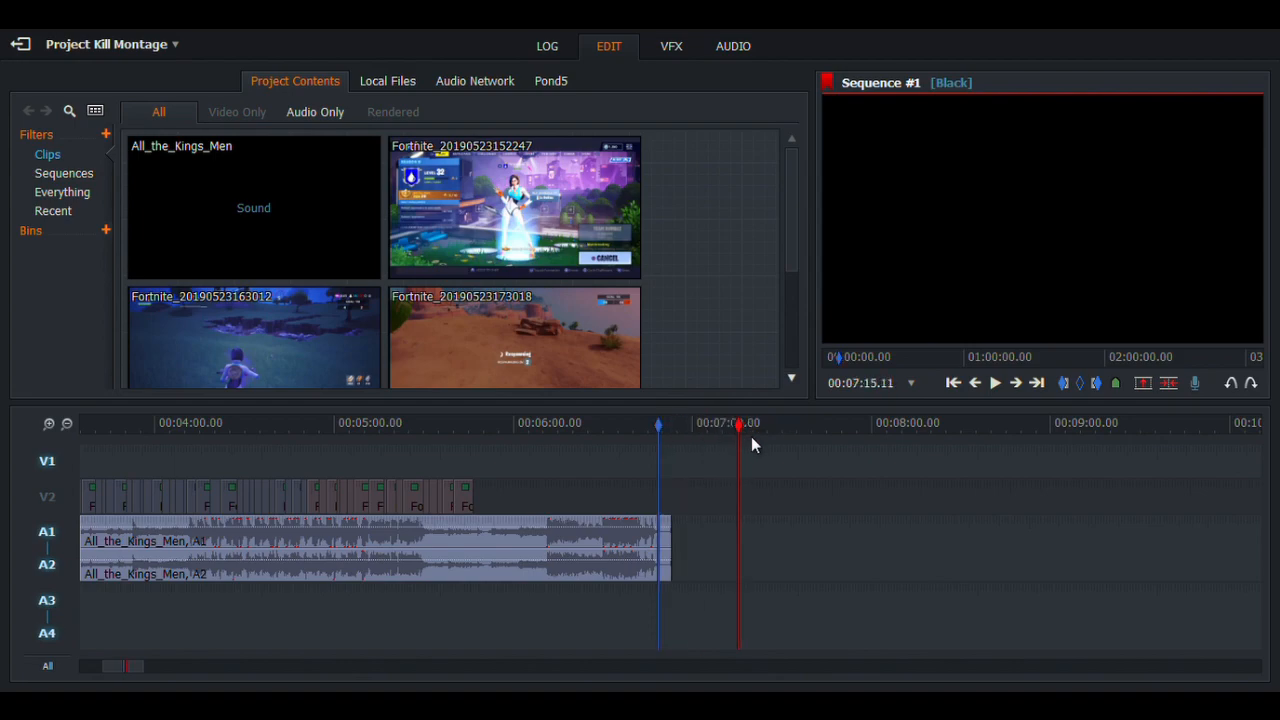
pyautogui.click(1170, 386)
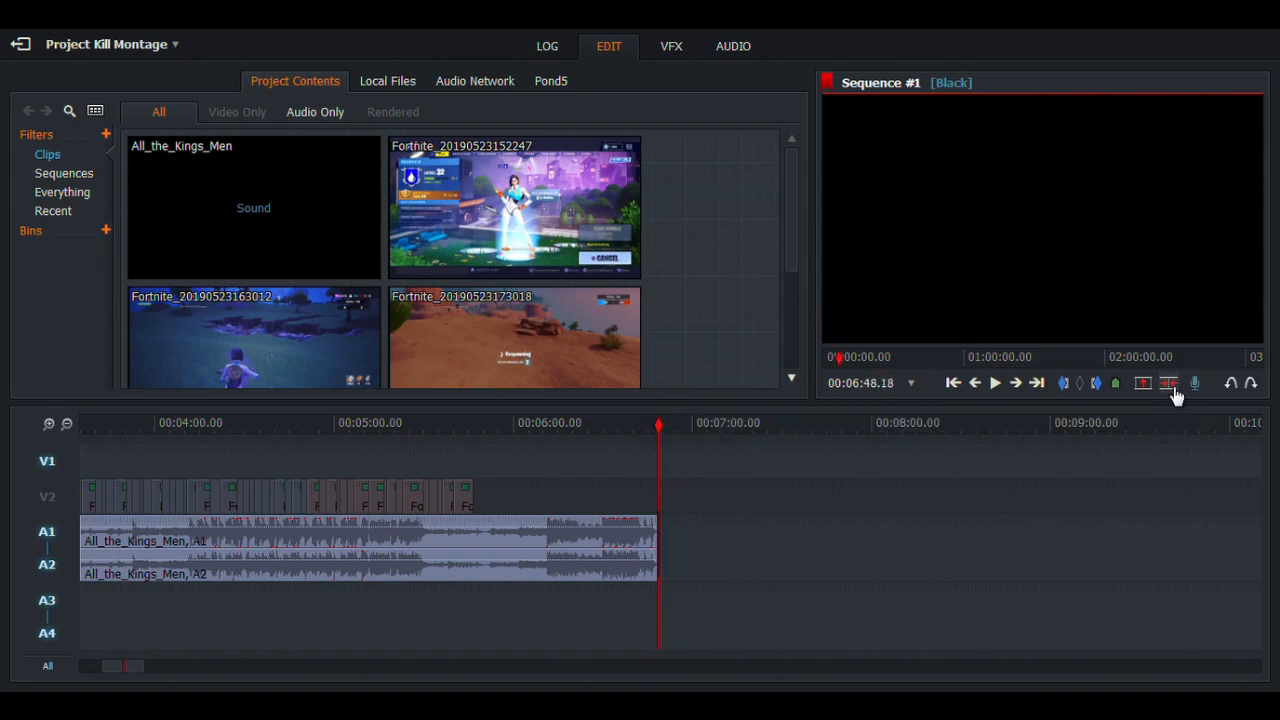
pyautogui.click(47, 497)
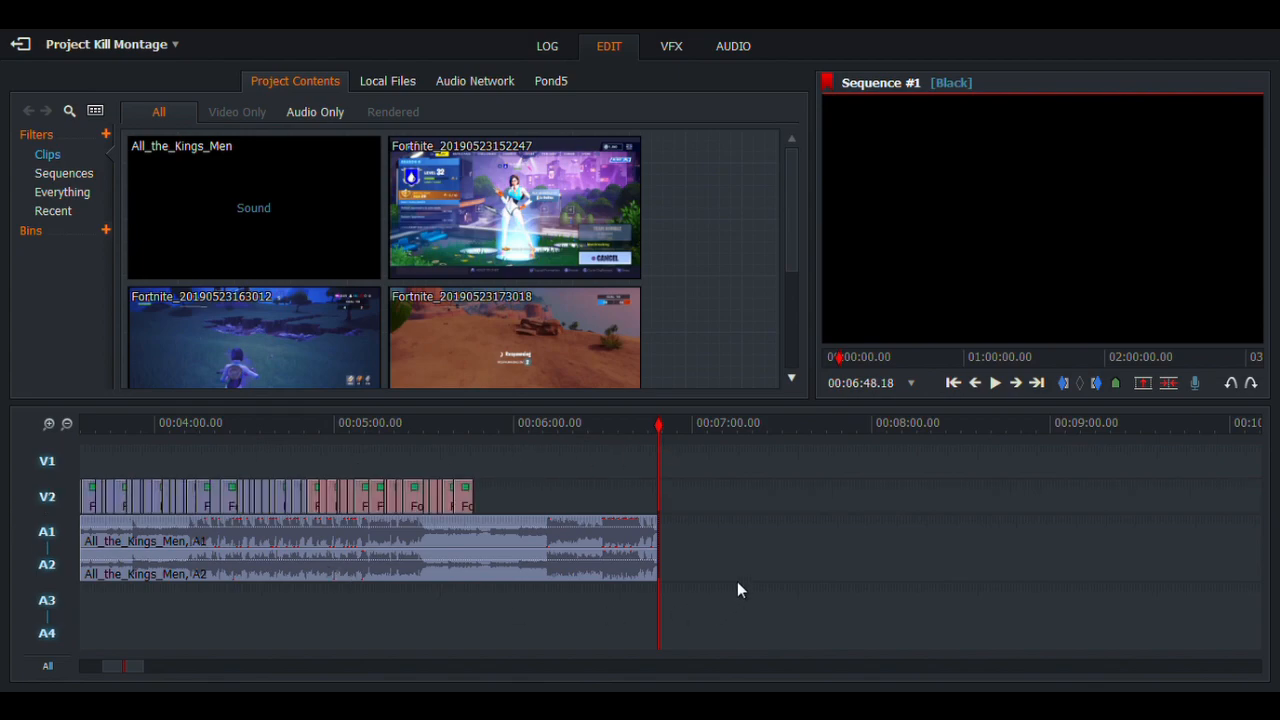
pyautogui.click(66, 424)
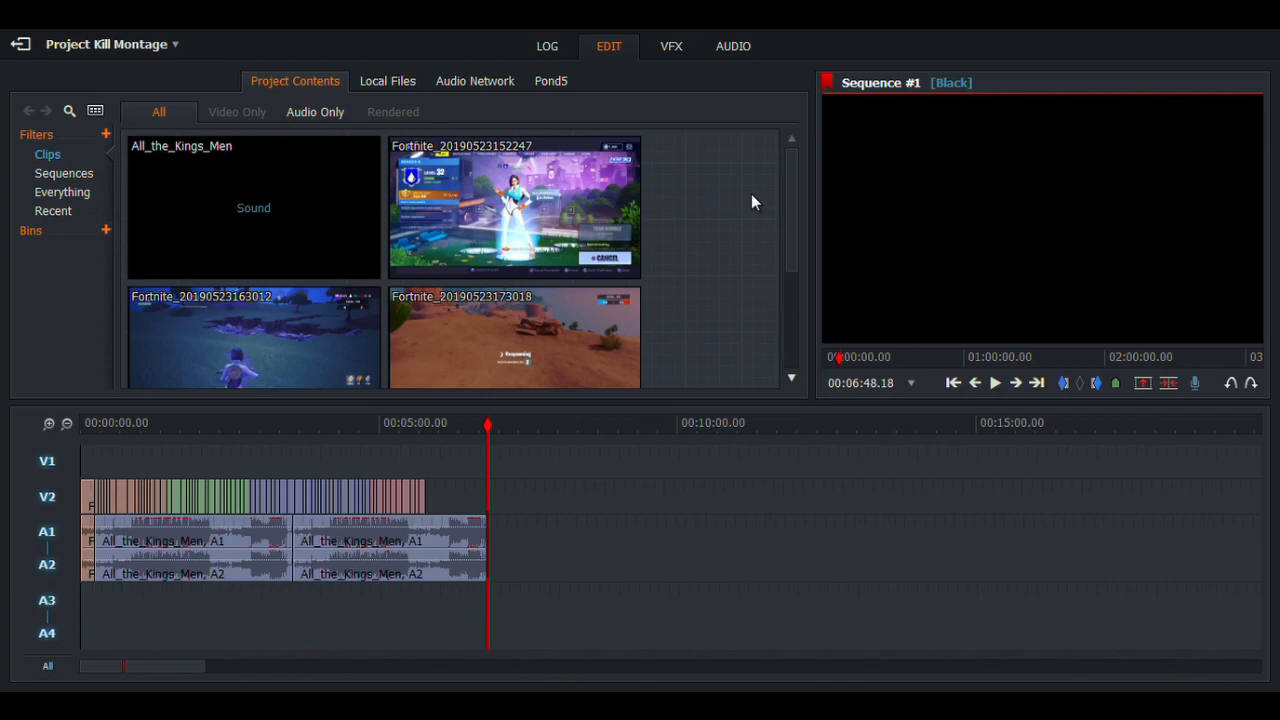
# Add a Roll text effect at 00:05:46.20, directly after the last video clip on V2
pyautogui.click(674, 47)
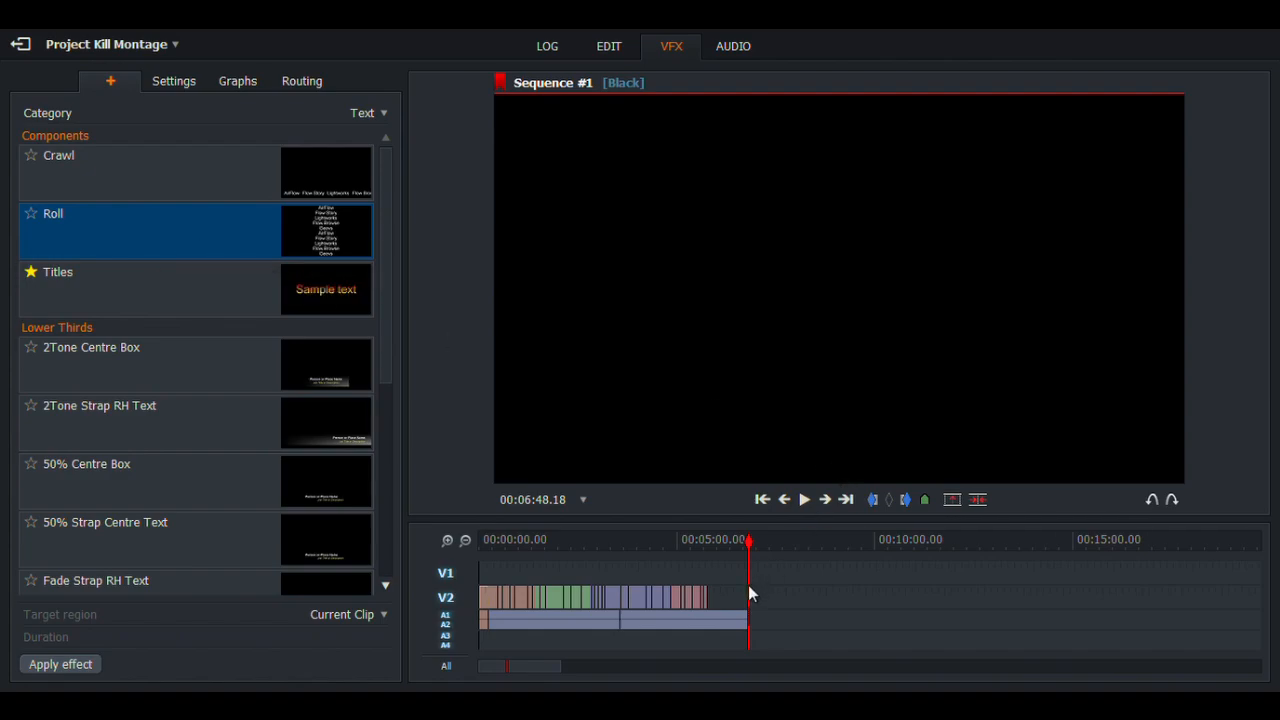
pyautogui.moveTo(749, 544); pyautogui.dragTo(708, 552)
pyautogui.click(449, 540)
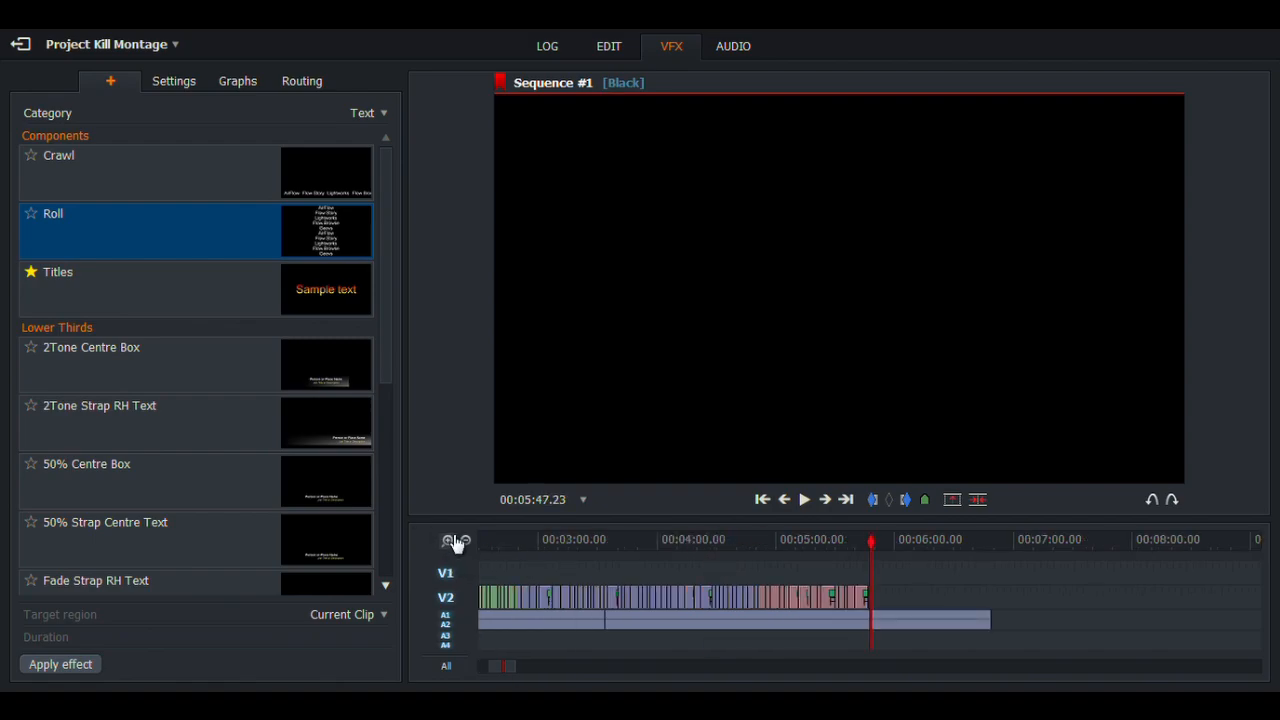
pyautogui.click(451, 540)
pyautogui.click(451, 540)
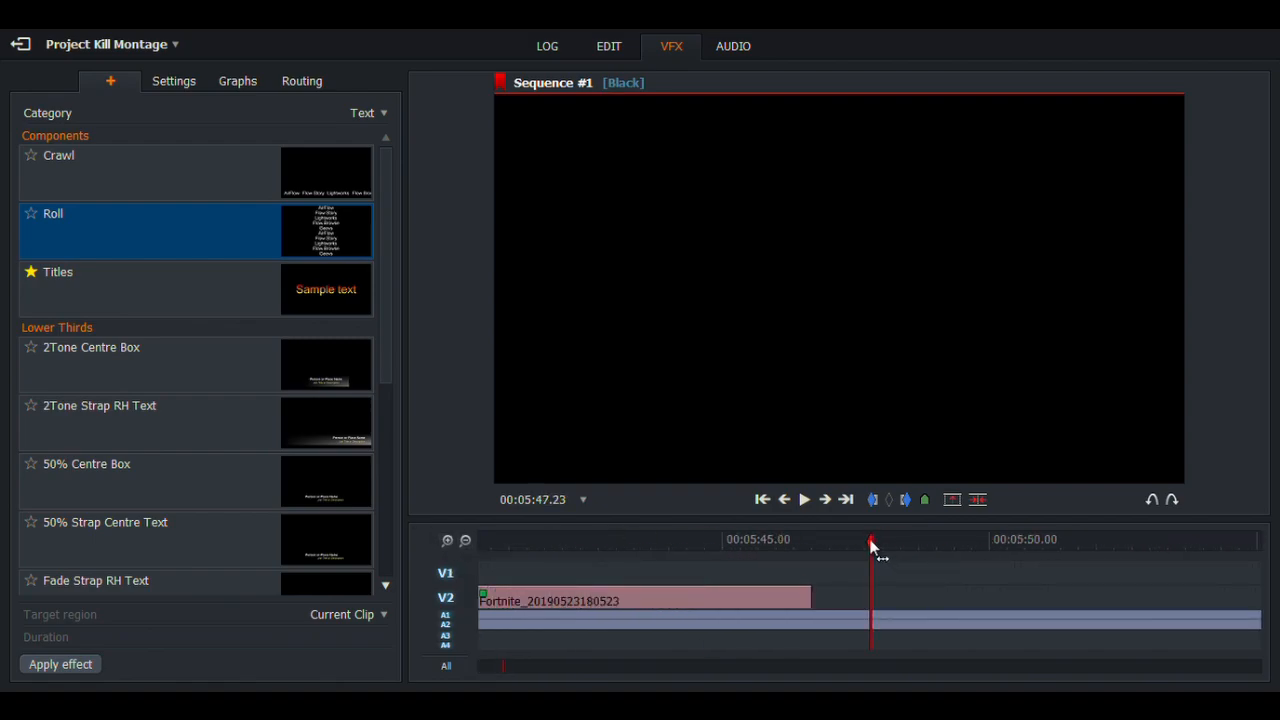
pyautogui.moveTo(871, 545); pyautogui.dragTo(814, 553)
pyautogui.click(787, 502)
pyautogui.click(787, 502)
pyautogui.doubleClick(199, 229)
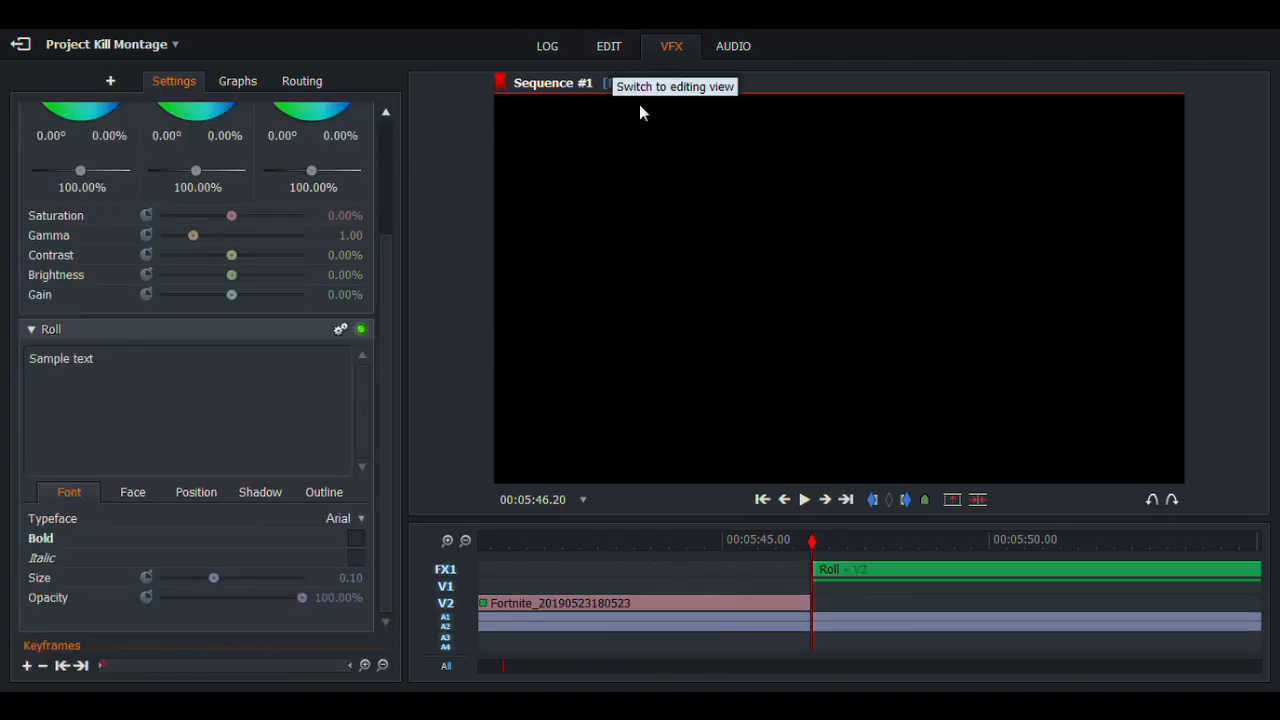
# Bring the playhead back from the long Roll effect to 00:06:48.10, near the end of the music
pyautogui.click(465, 541)
pyautogui.click(465, 541)
pyautogui.click(466, 542)
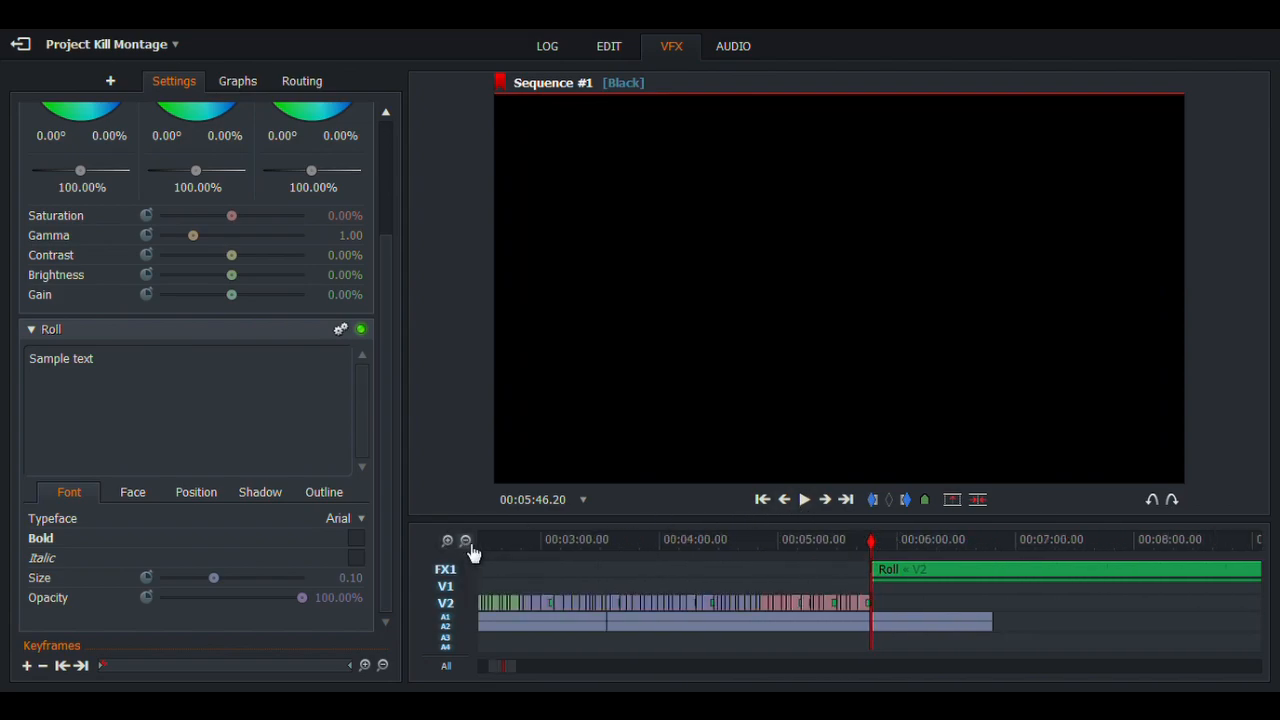
pyautogui.click(466, 542)
pyautogui.click(466, 542)
pyautogui.click(466, 542)
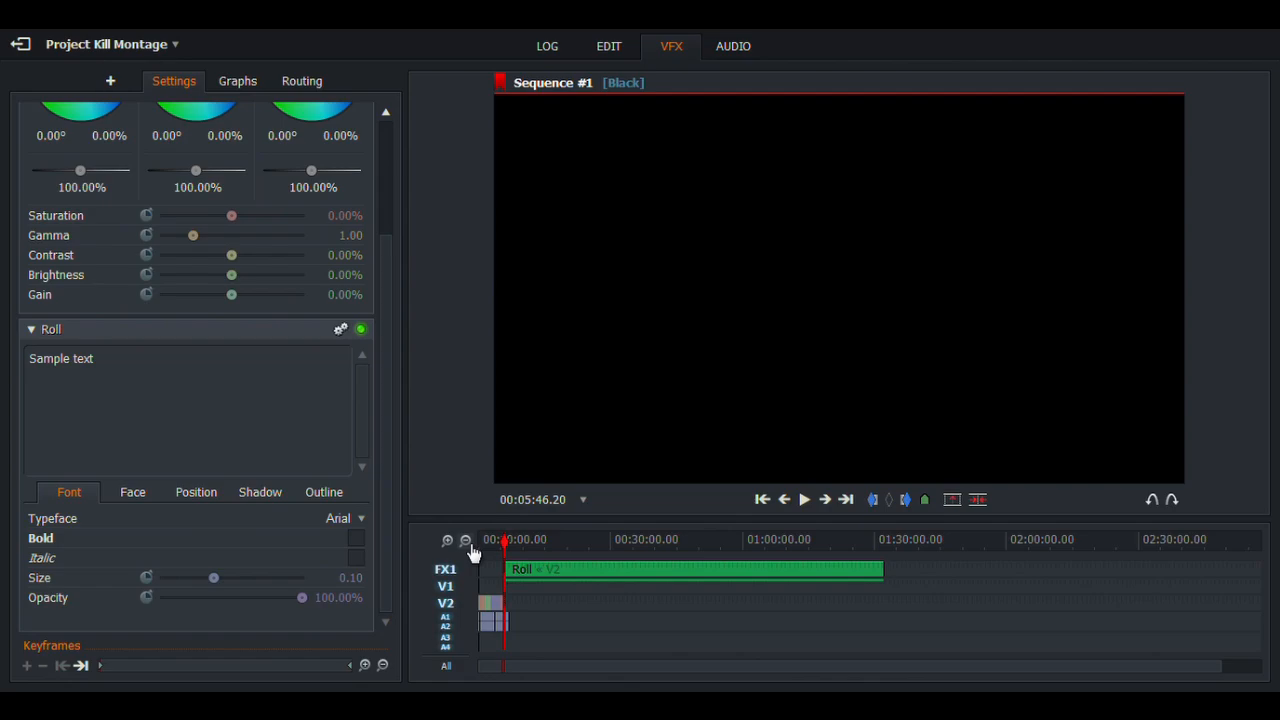
pyautogui.click(648, 565)
pyautogui.moveTo(648, 565); pyautogui.dragTo(523, 566)
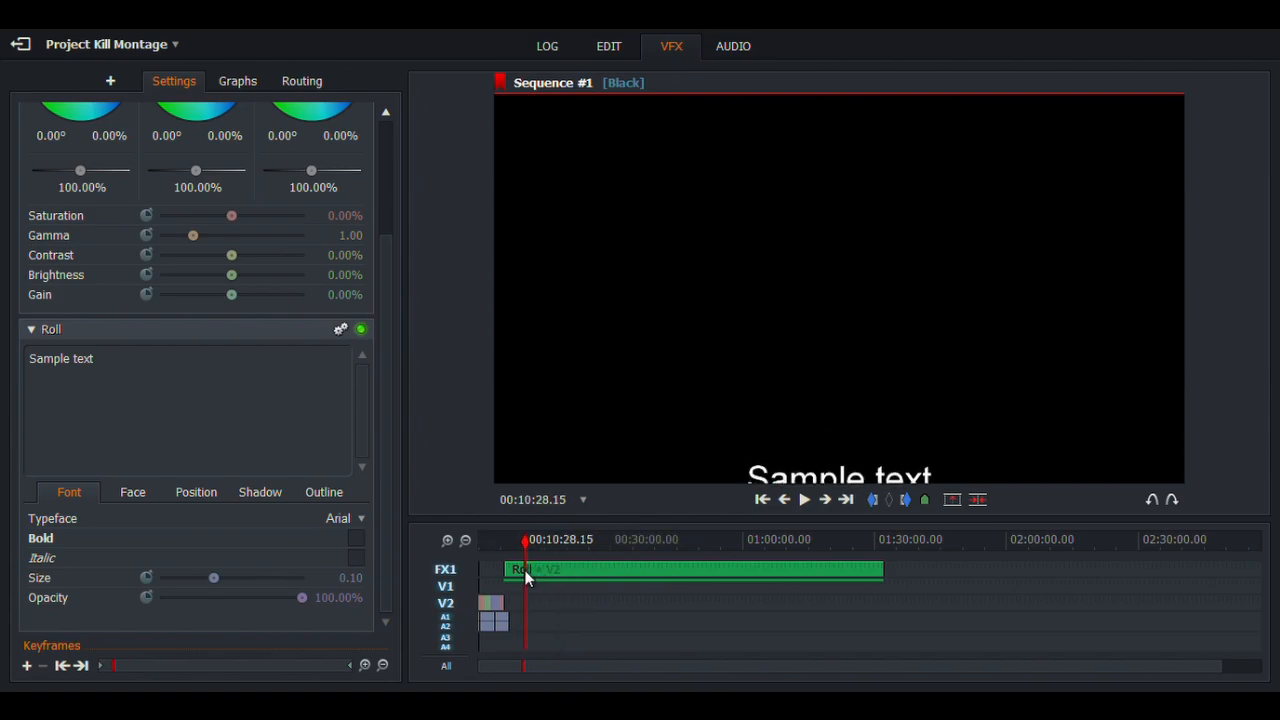
pyautogui.click(448, 540)
pyautogui.click(448, 540)
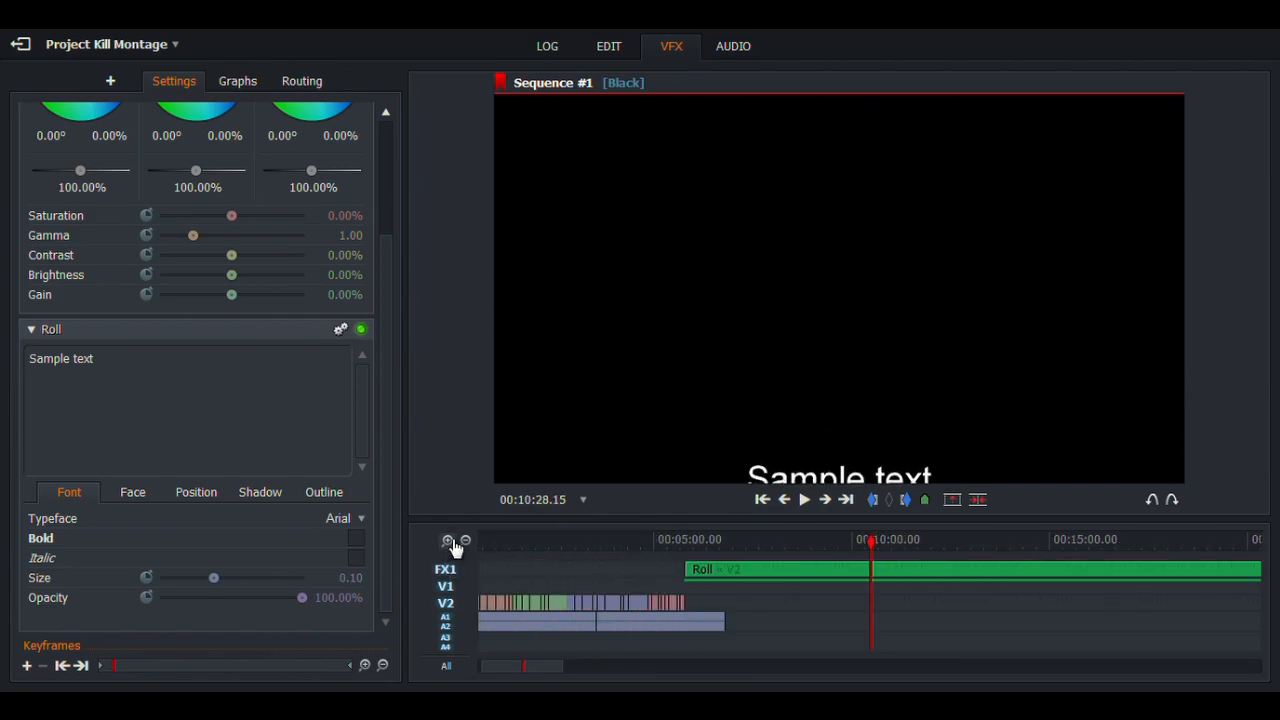
pyautogui.click(449, 541)
pyautogui.click(465, 540)
pyautogui.moveTo(876, 563); pyautogui.dragTo(726, 575)
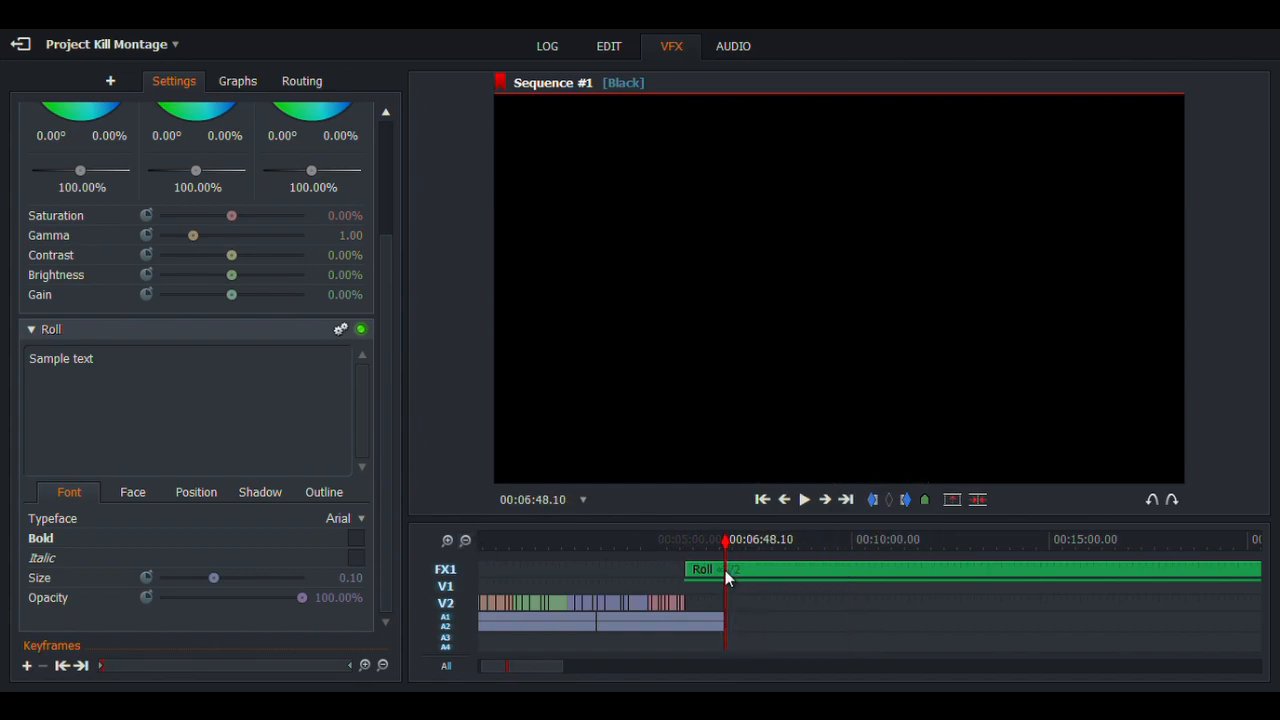
# Align the playhead with the exact end of the music at 00:06:48.18 and set an in mark there
pyautogui.click(451, 545)
pyautogui.click(451, 545)
pyautogui.click(451, 545)
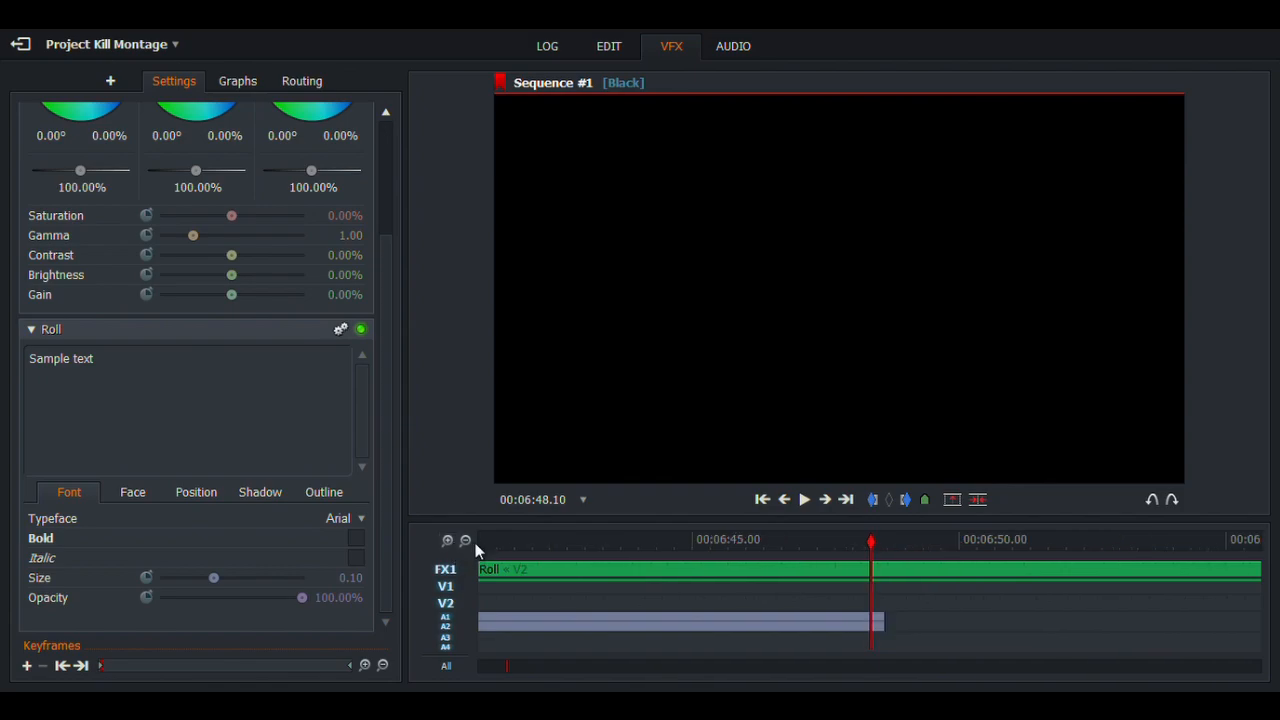
pyautogui.moveTo(874, 551); pyautogui.dragTo(884, 552)
pyautogui.click(835, 507)
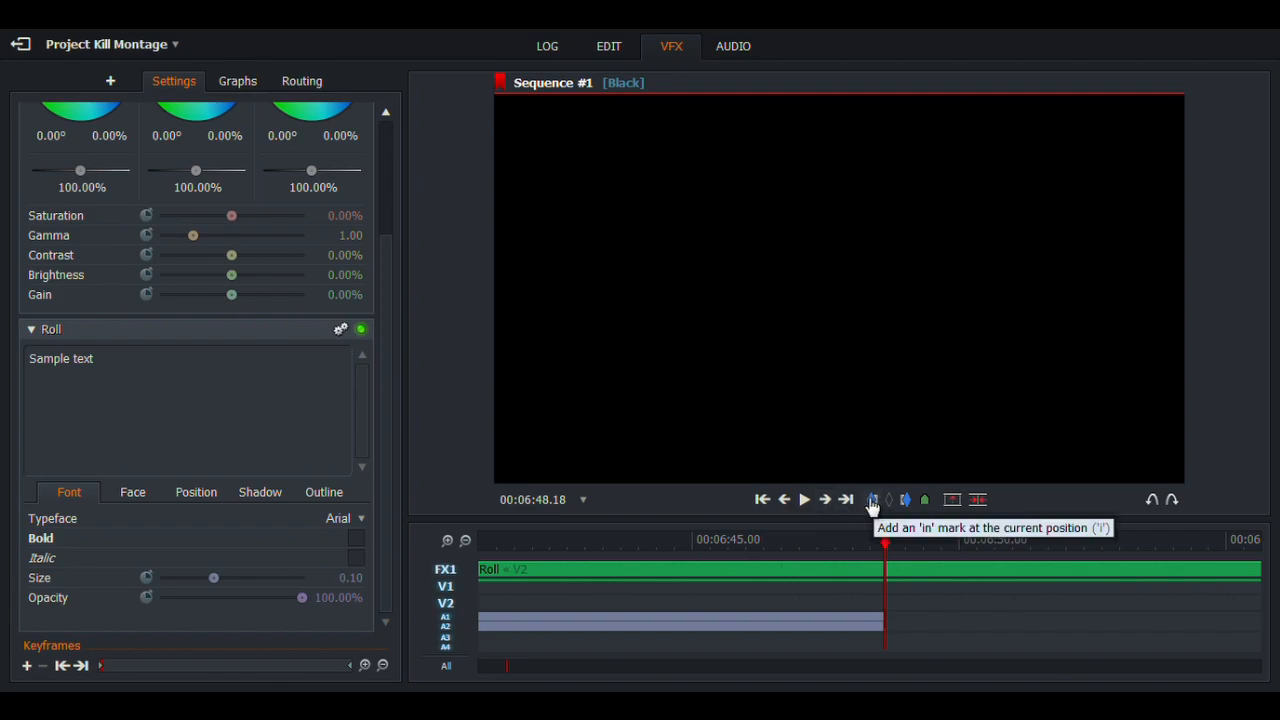
pyautogui.click(874, 502)
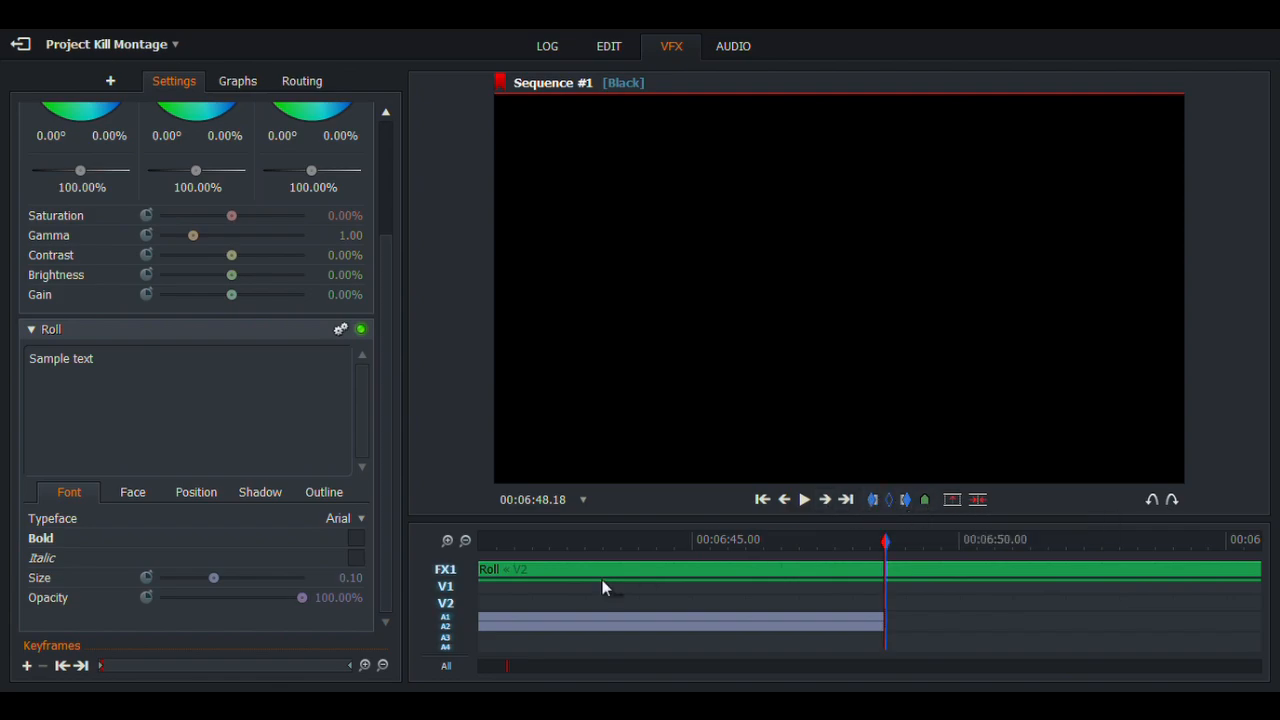
# Extend the marked range past the end of the Roll effect to 01:57:05.20 and delete it
pyautogui.click(464, 541)
pyautogui.click(464, 543)
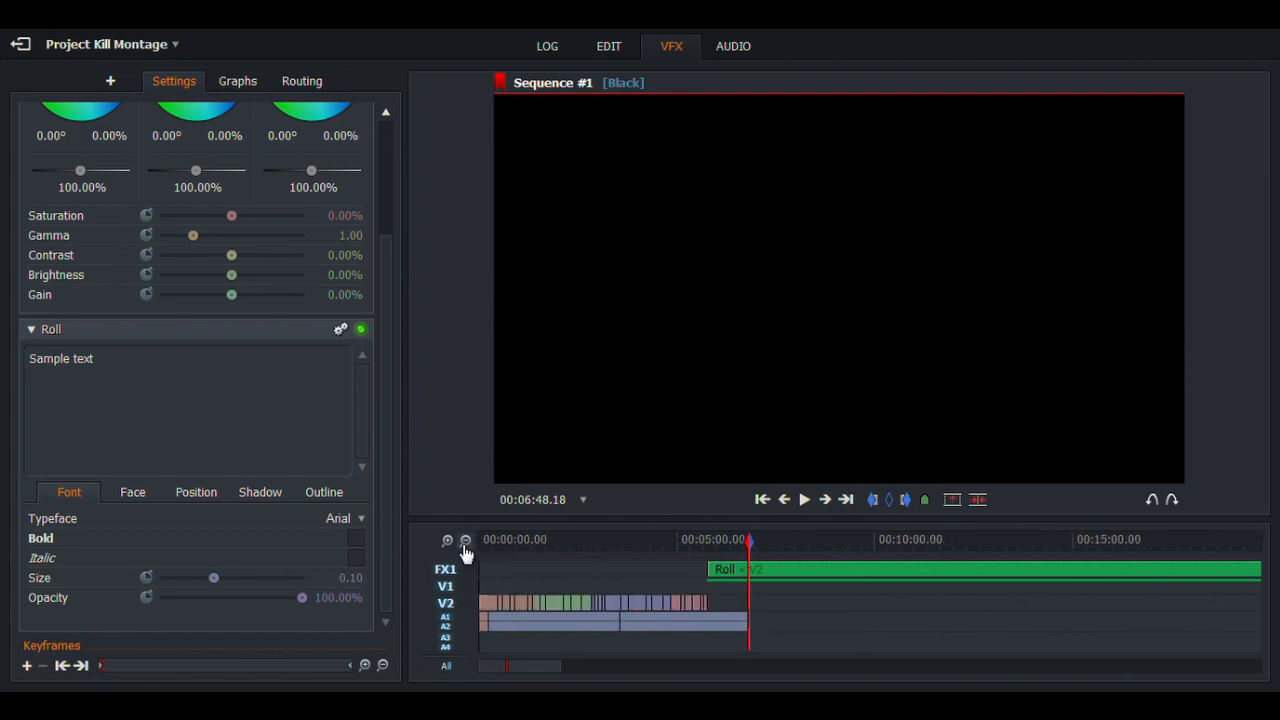
pyautogui.click(465, 542)
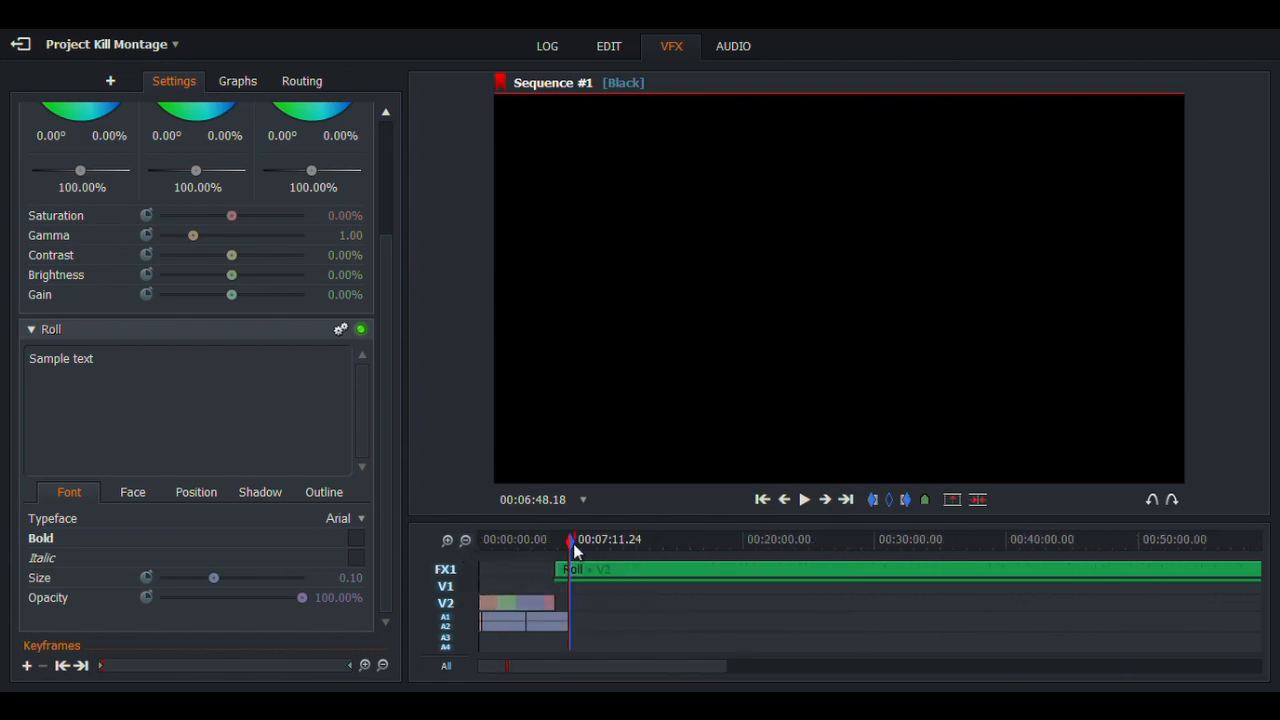
pyautogui.moveTo(570, 550); pyautogui.dragTo(1238, 592)
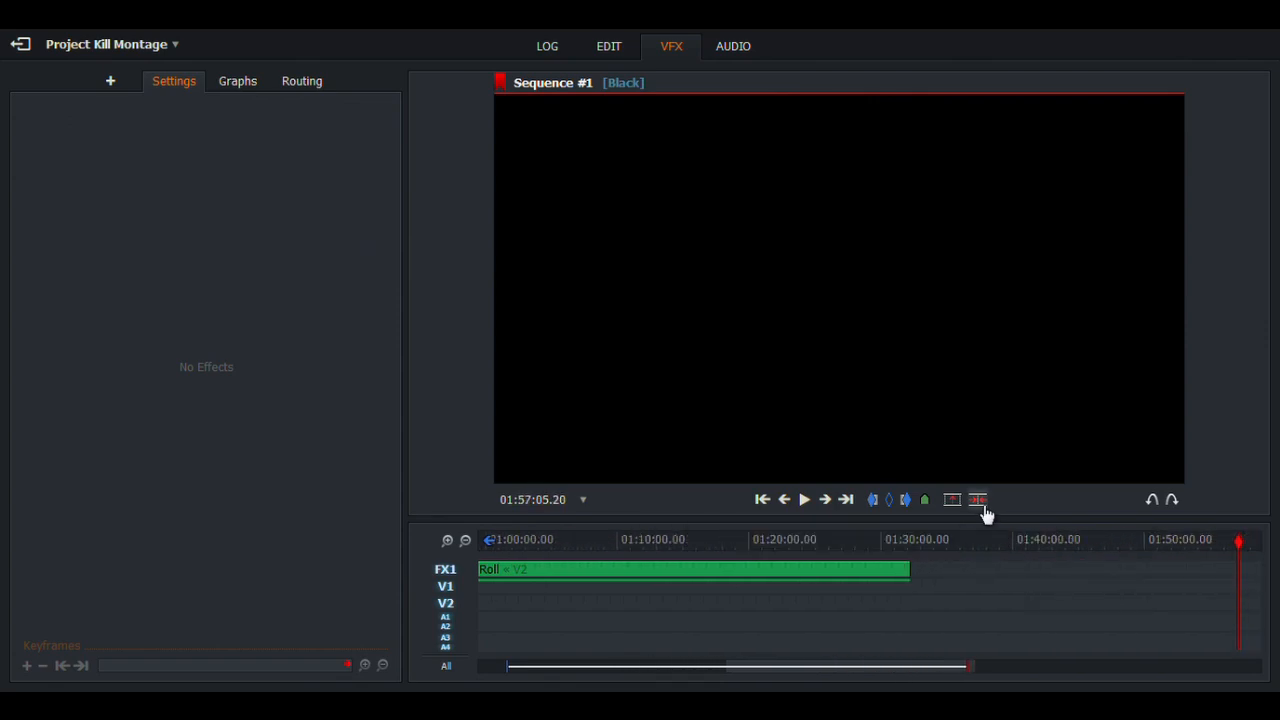
pyautogui.click(982, 506)
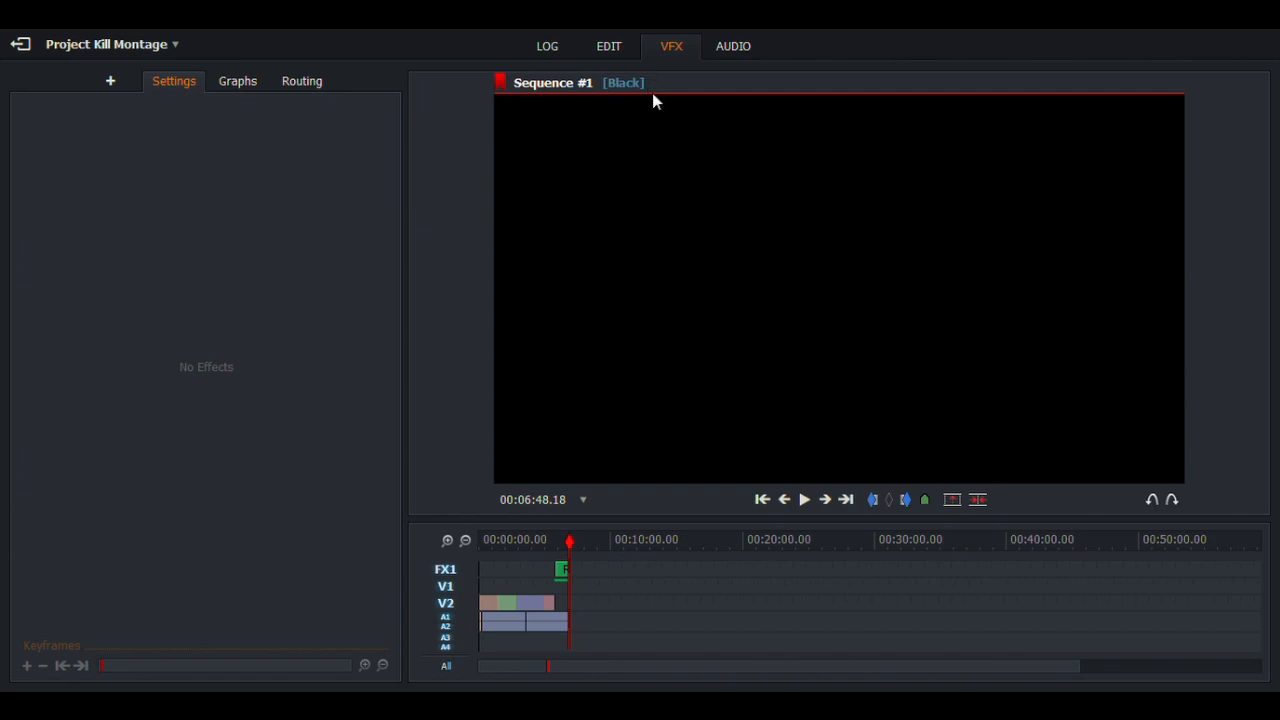
pyautogui.click(448, 541)
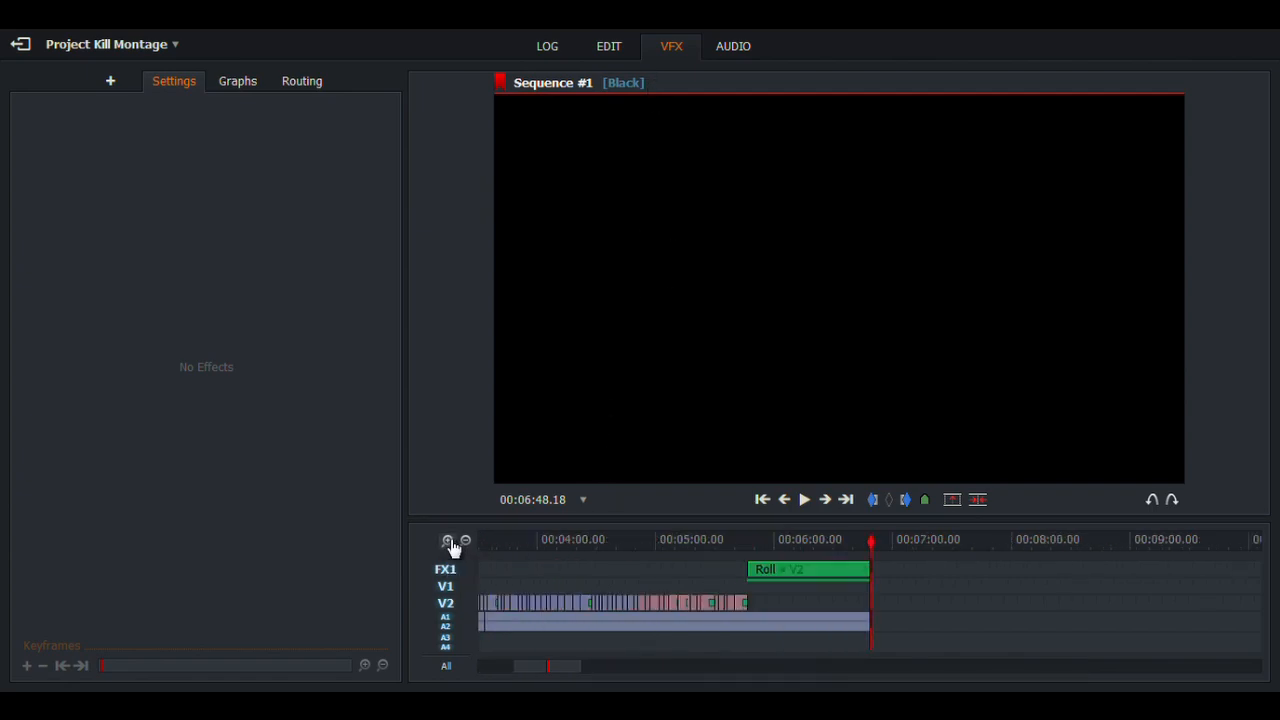
pyautogui.click(448, 541)
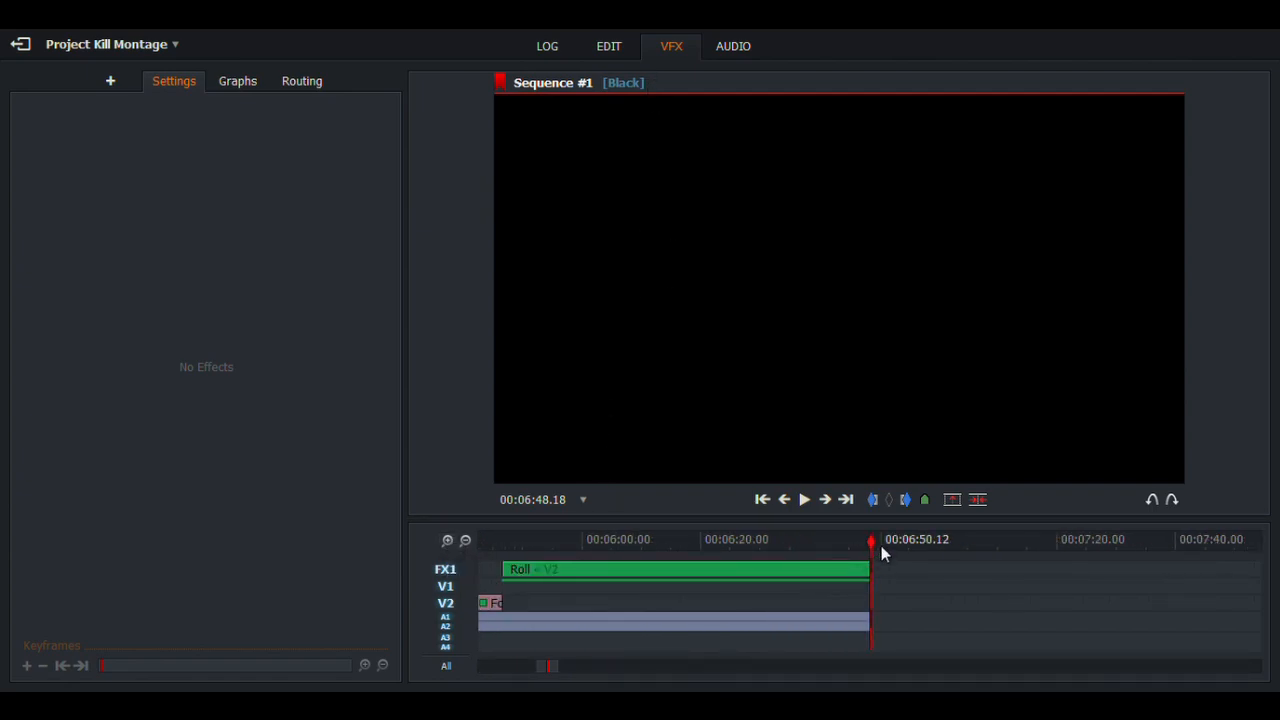
# Go back to 00:05:49.05, near the start of the Roll effect, and clear its sample text
pyautogui.moveTo(873, 550); pyautogui.dragTo(517, 565)
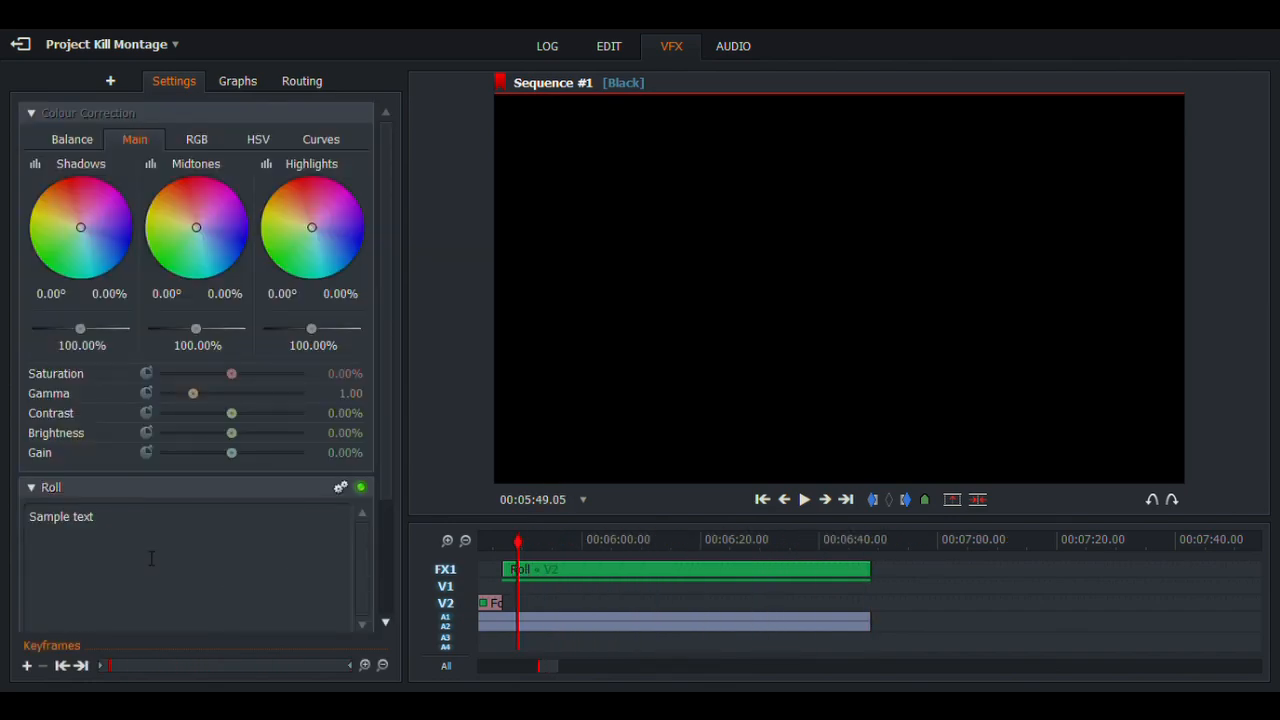
pyautogui.press('BackSpace')
pyautogui.press('BackSpace')
pyautogui.press('BackSpace')
pyautogui.press('BackSpace')
pyautogui.press('BackSpace')
pyautogui.press('BackSpace')
pyautogui.press('BackSpace')
pyautogui.press('BackSpace')
pyautogui.press('BackSpace')
pyautogui.press('BackSpace')
pyautogui.press('BackSpace')
pyautogui.write('Ochrii')
pyautogui.press('BackSpace')
pyautogui.press('BackSpace')
pyautogui.press('BackSpace')
pyautogui.press('BackSpace')
pyautogui.press('BackSpace')
pyautogui.press('BackSpace')
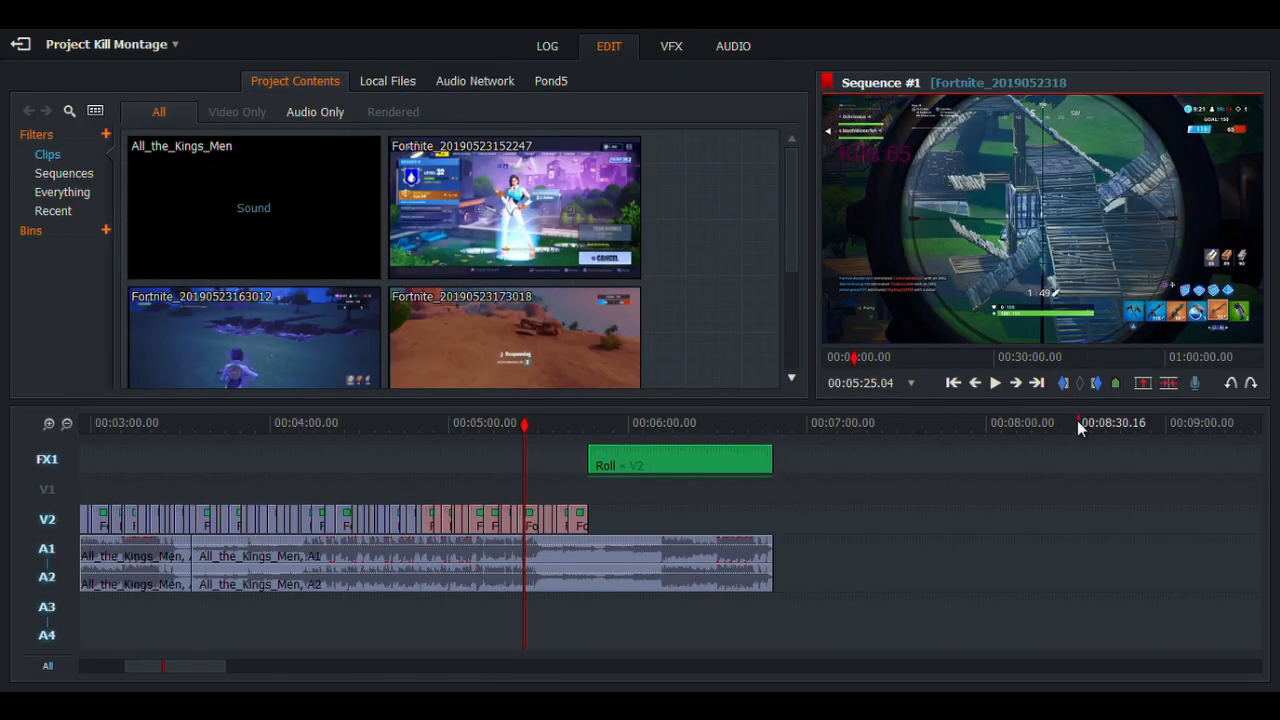
# Review the end of the last video clip before the Roll effect, stopping at 00:05:42.23
pyautogui.moveTo(525, 425); pyautogui.dragTo(579, 458)
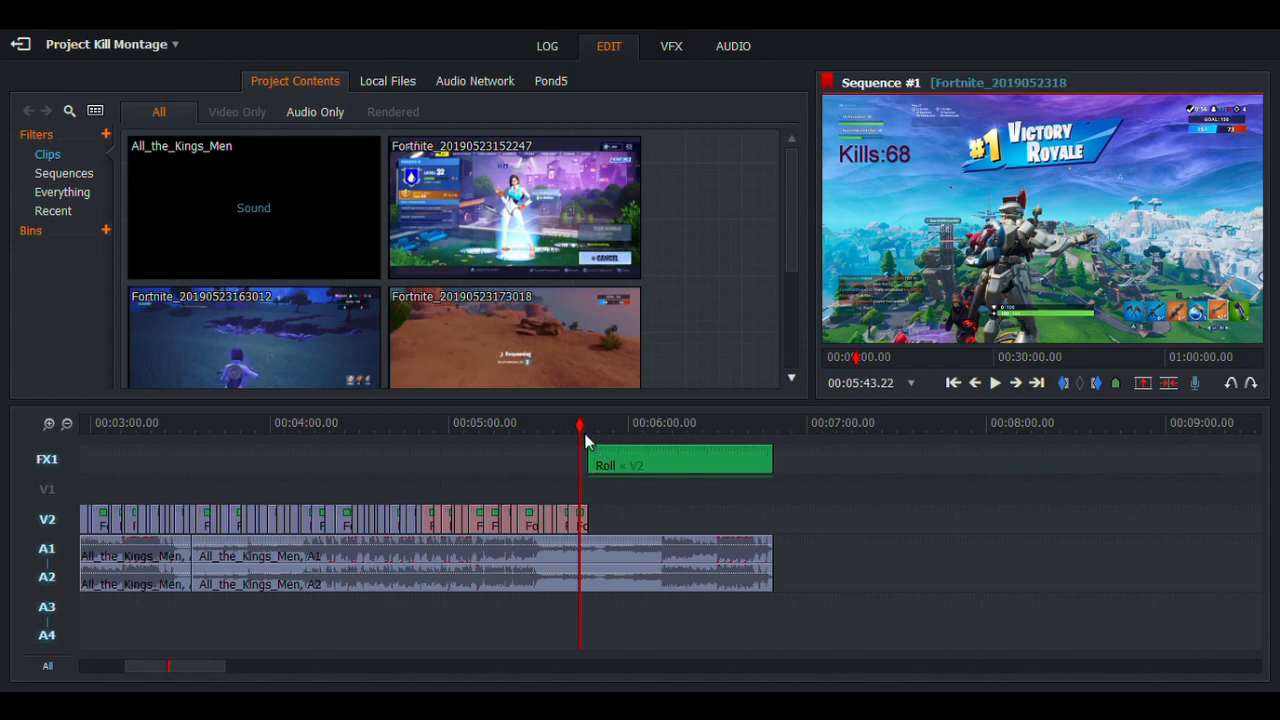
pyautogui.moveTo(581, 430)
pyautogui.mouseDown()
pyautogui.moveTo(721, 441)
pyautogui.moveTo(577, 444)
pyautogui.mouseUp()
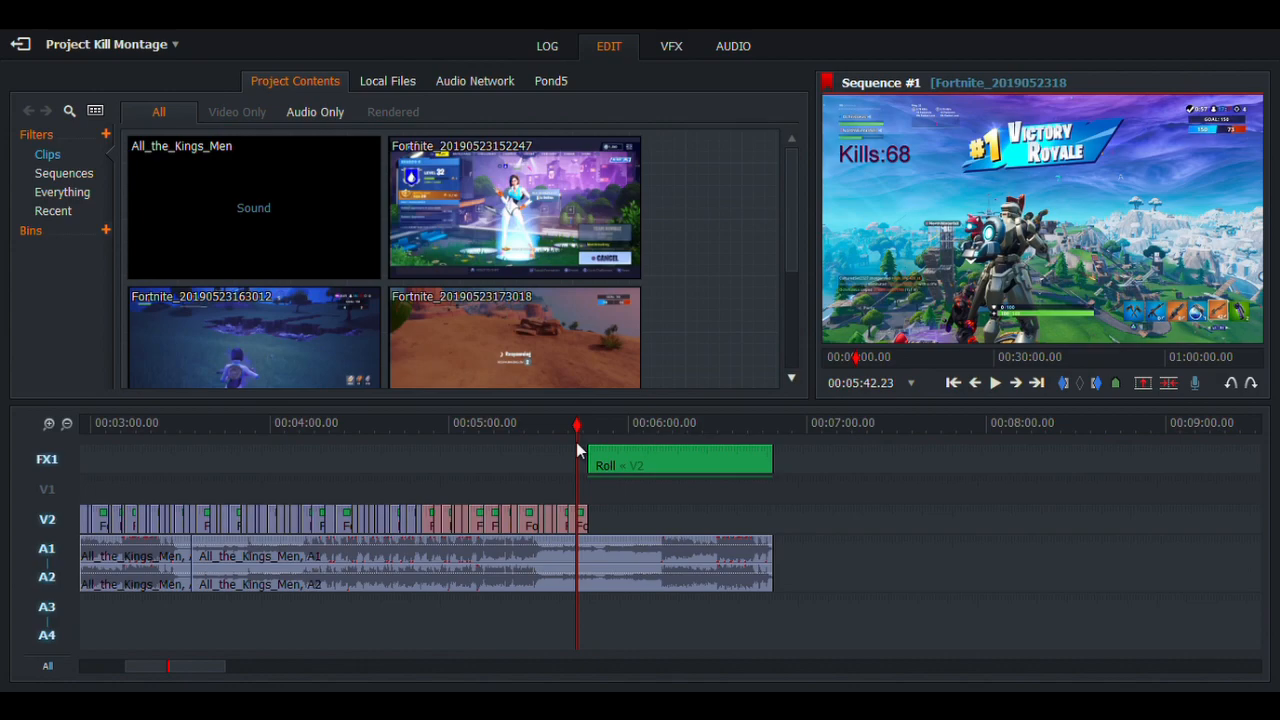
# Open the export settings for Sequence #1 with YouTube as the target
pyautogui.rightClick(925, 536)
pyautogui.moveTo(972, 474); pyautogui.dragTo(936, 345)
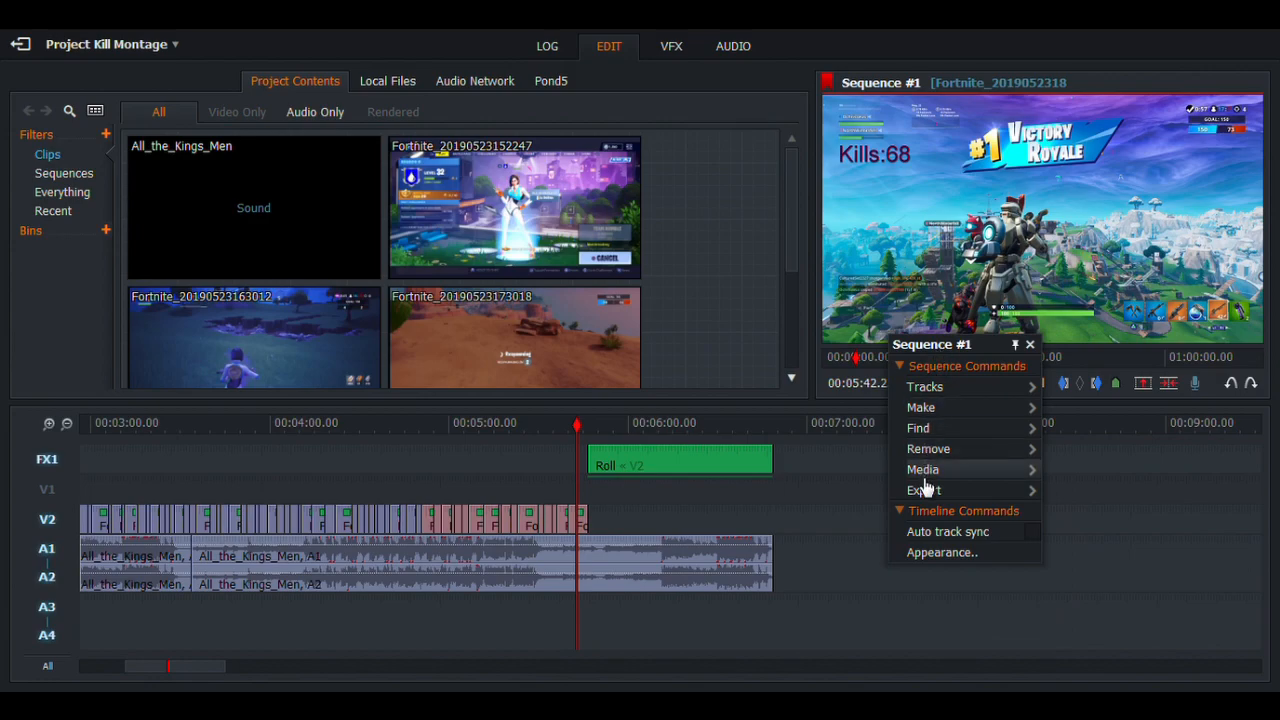
pyautogui.moveTo(976, 493)
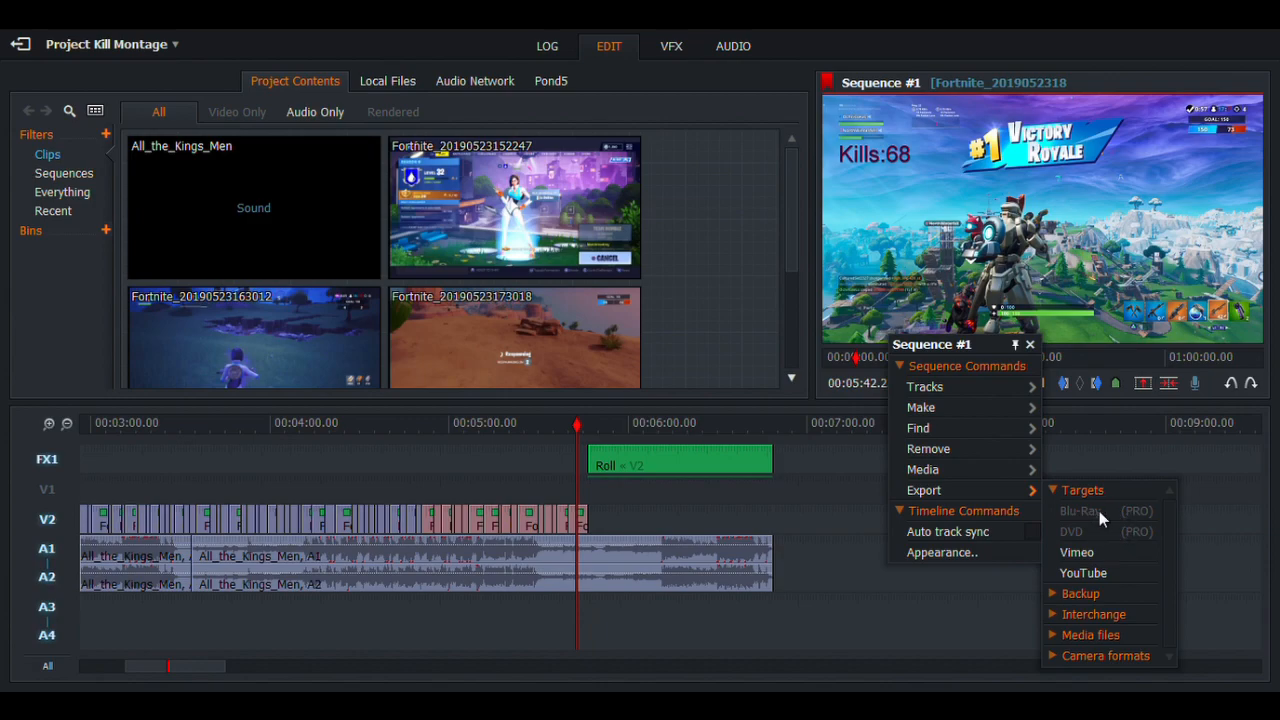
pyautogui.click(1084, 573)
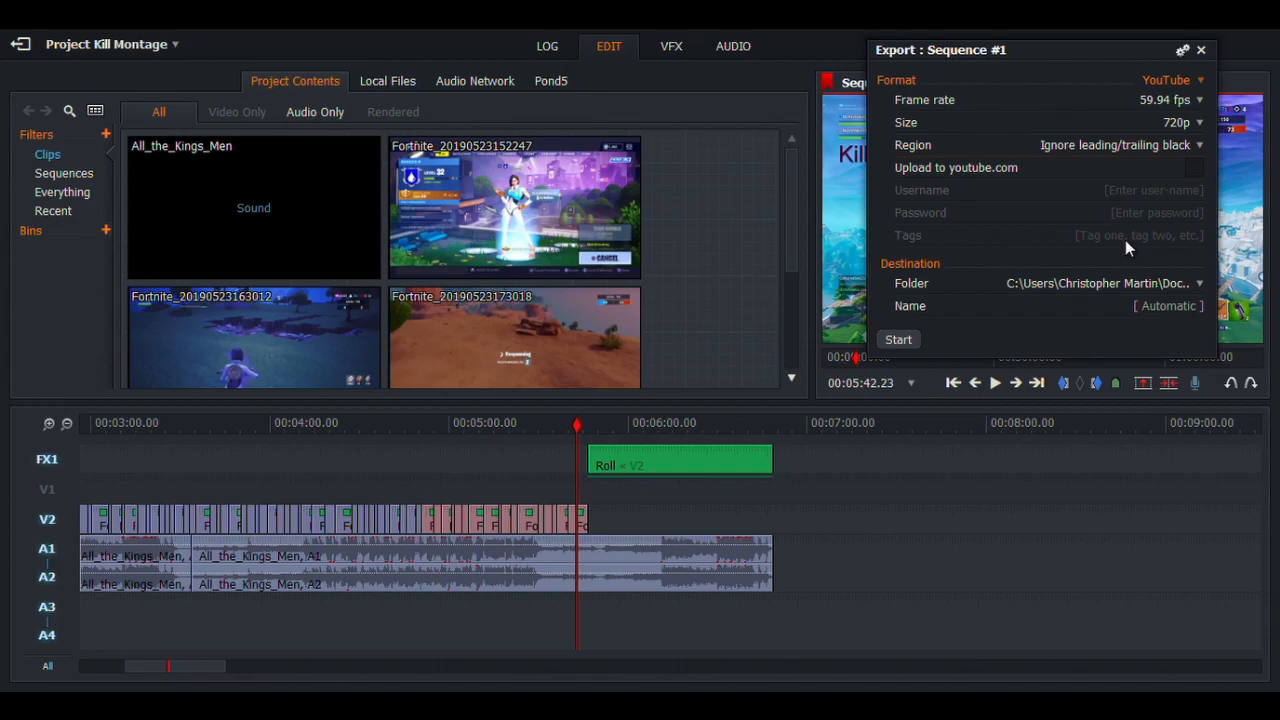
# Name the exported video Kill montage, keep its size at 720p and start the export
pyautogui.click(1175, 315)
pyautogui.write('Kill montage')
pyautogui.click(1205, 124)
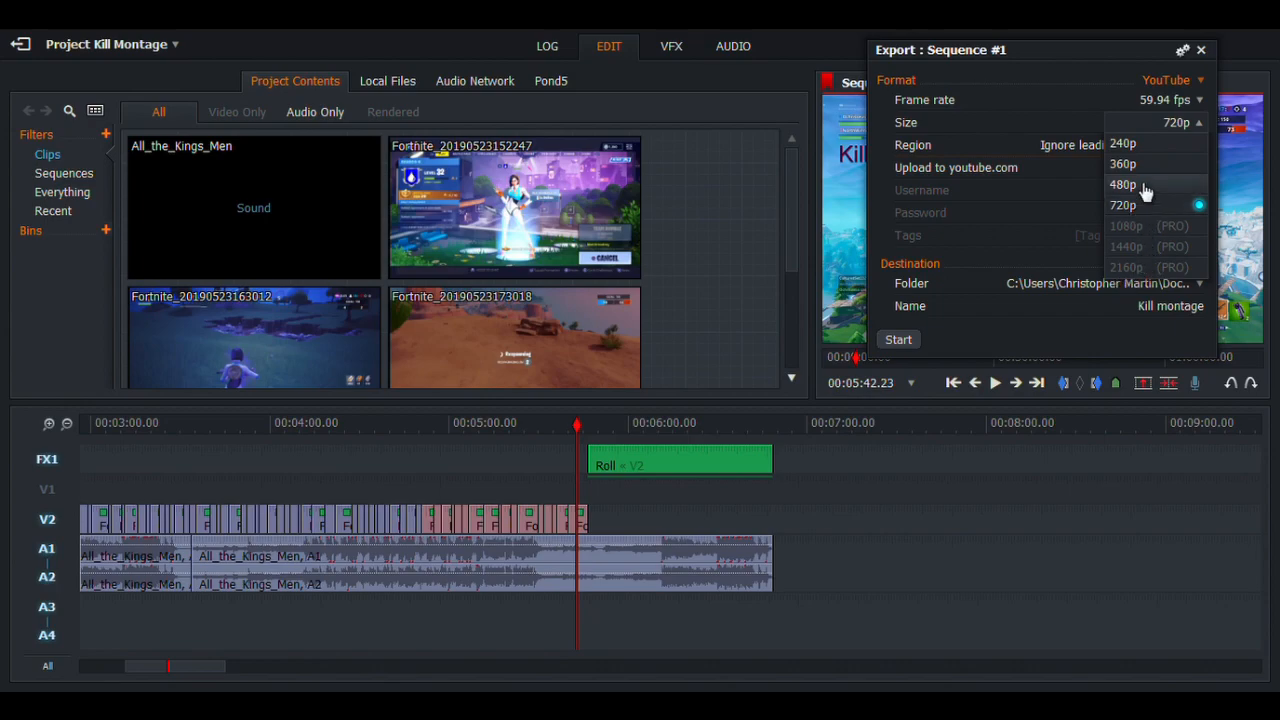
pyautogui.click(1194, 126)
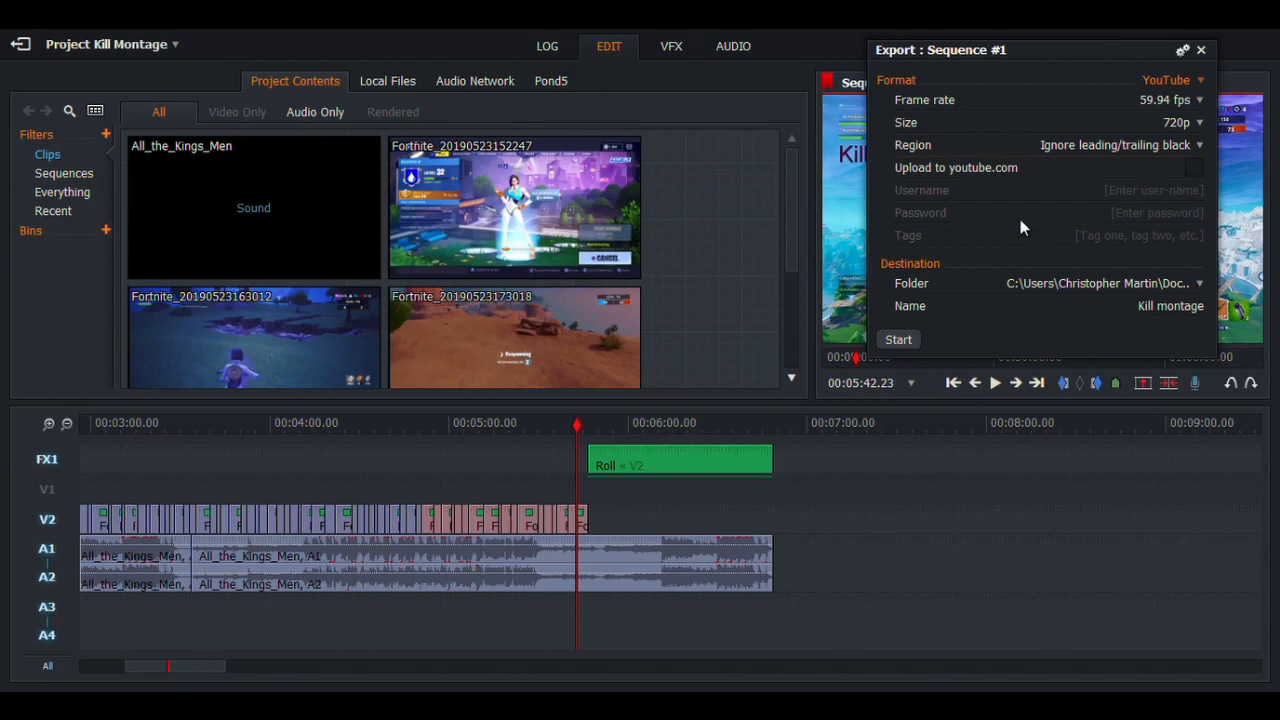
pyautogui.click(899, 341)
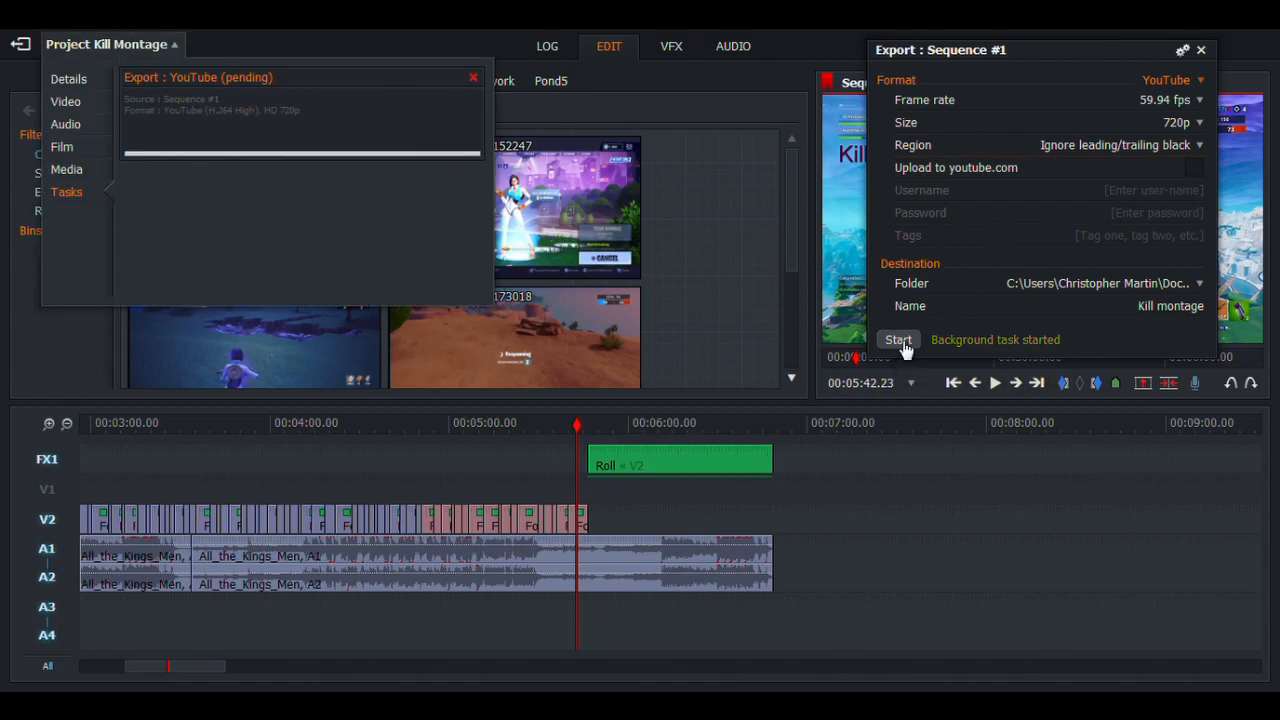